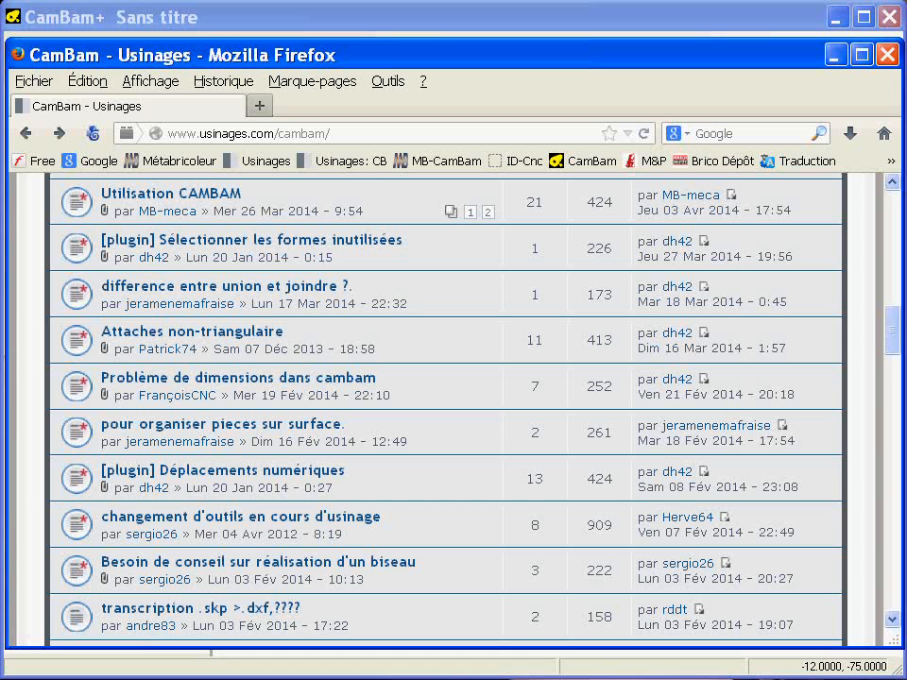
Step: Examine the post about rotation functions in the forum topic "[plugin] Déplacements numériques" and return to CamBam
left_click(217, 479)
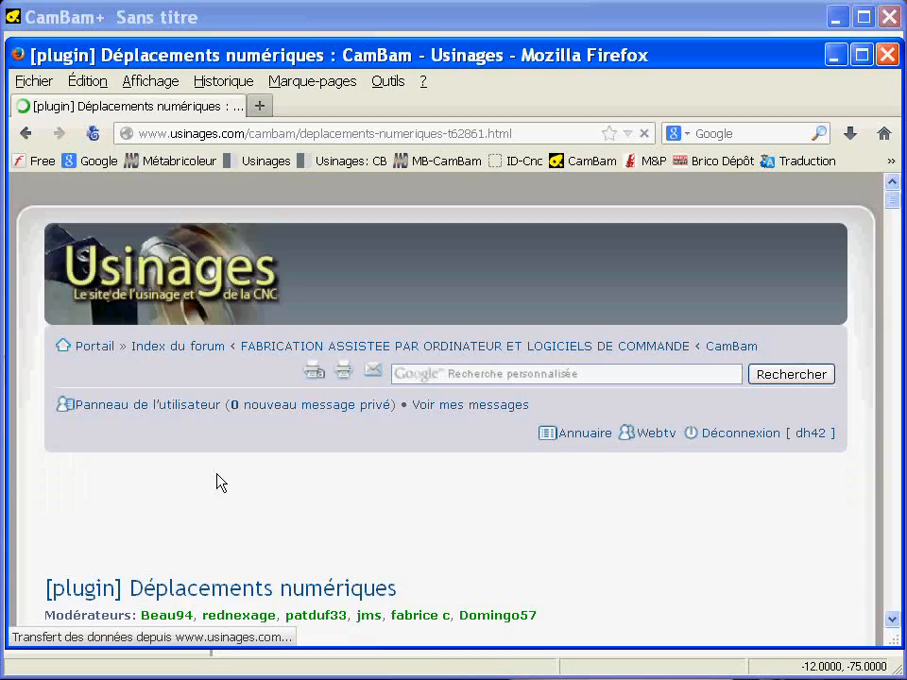
scroll(391, 470, "down", 5)
scroll(391, 469, "down", 15)
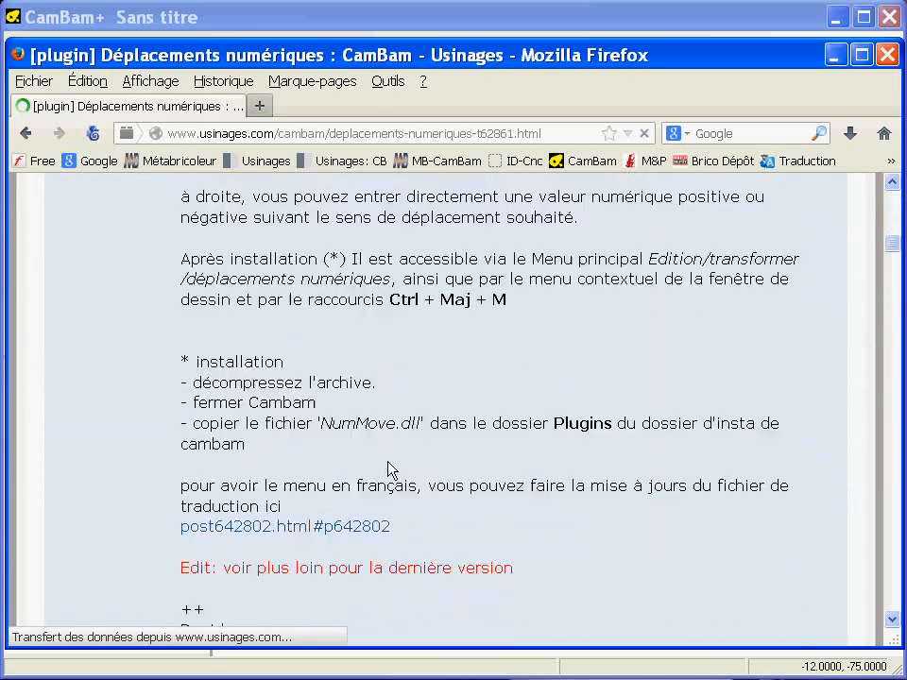
scroll(391, 470, "down", 15)
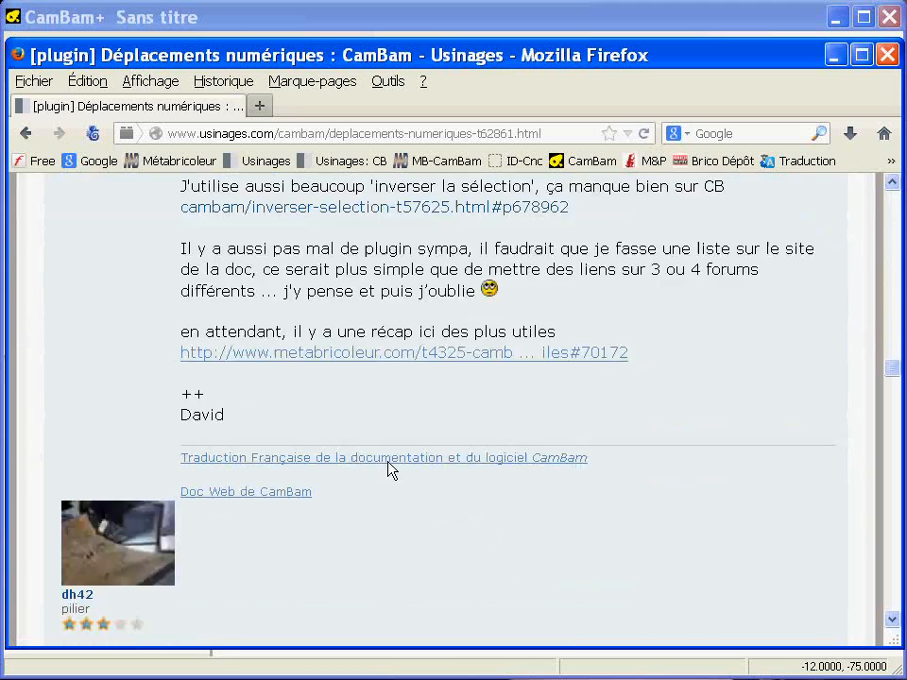
scroll(392, 470, "down", 8)
scroll(391, 470, "up", 4)
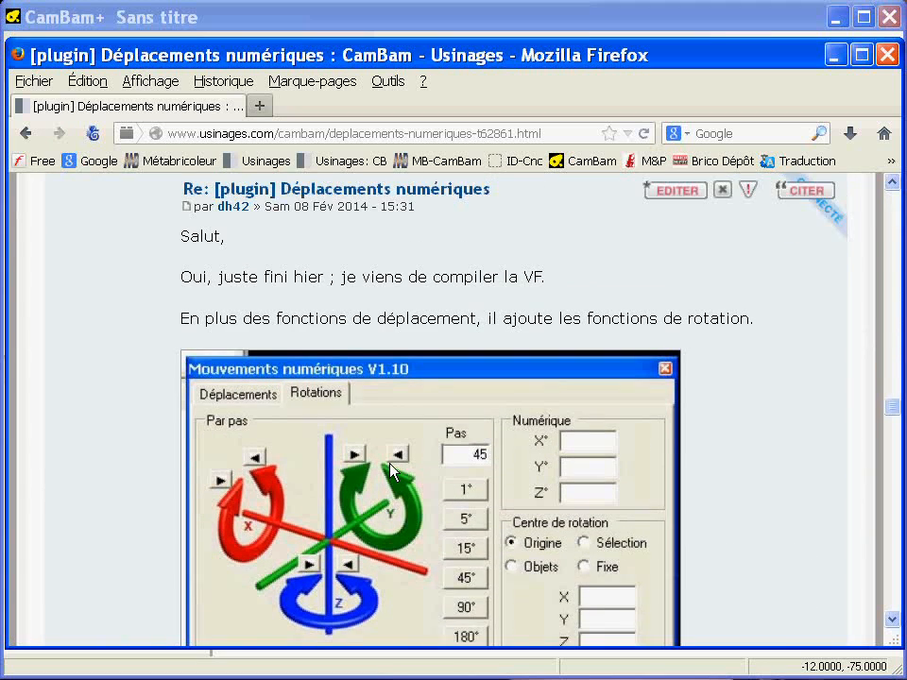
scroll(393, 471, "down", 2)
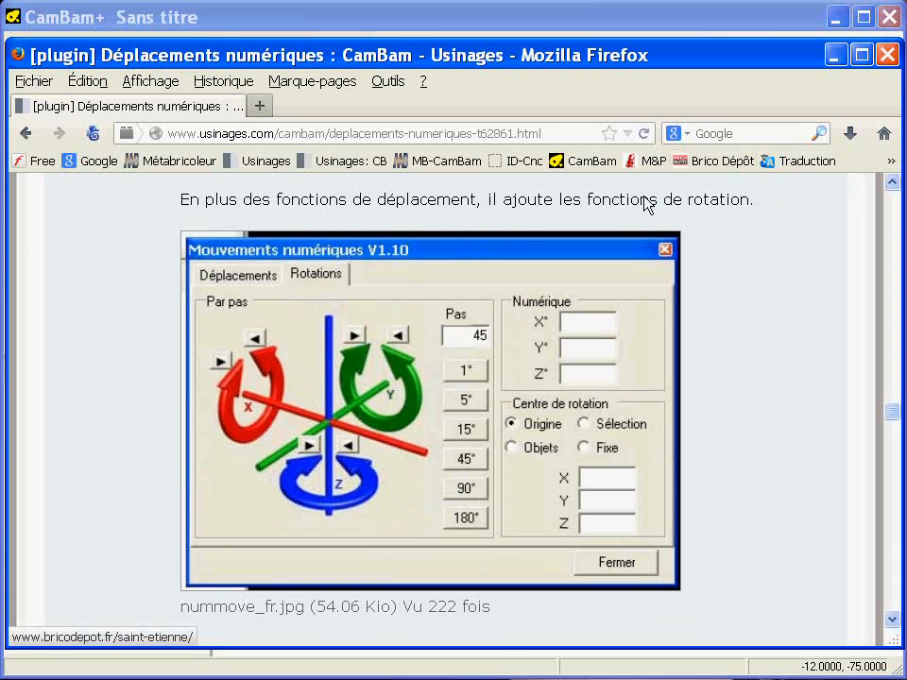
left_click(888, 55)
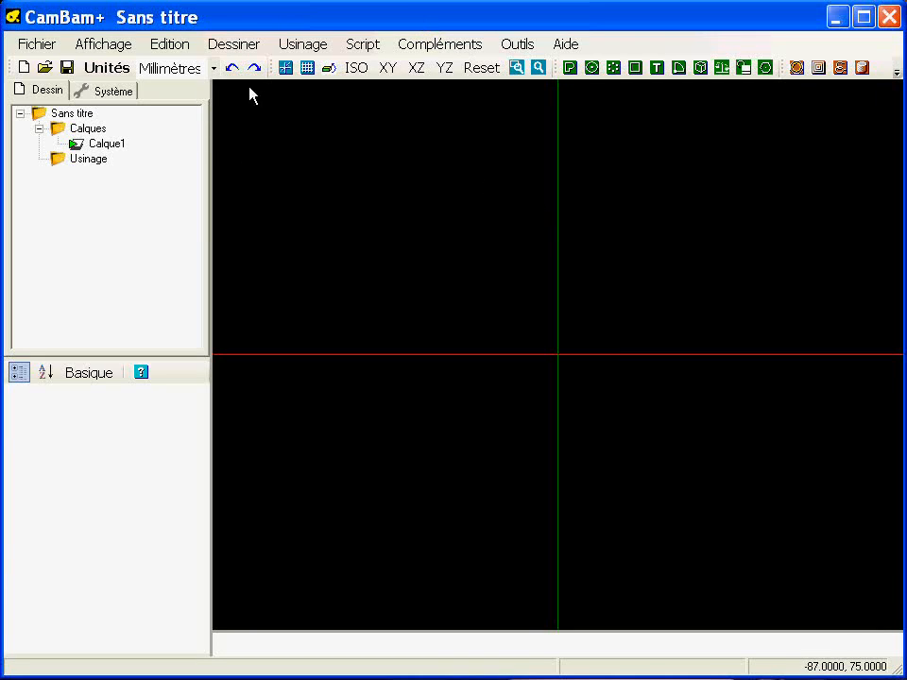
right_click(277, 149)
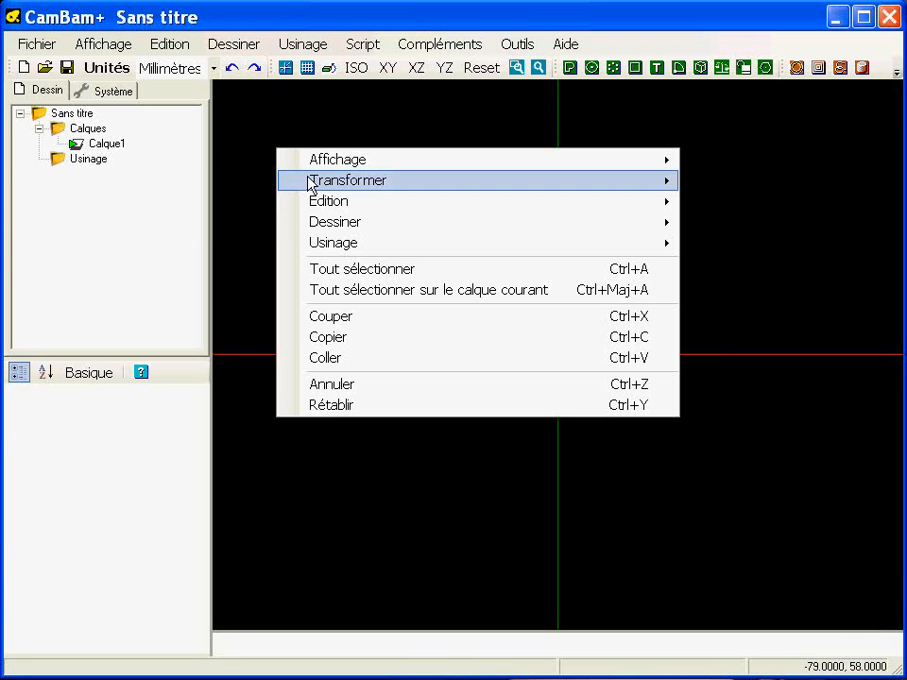
mouse_move(312, 184)
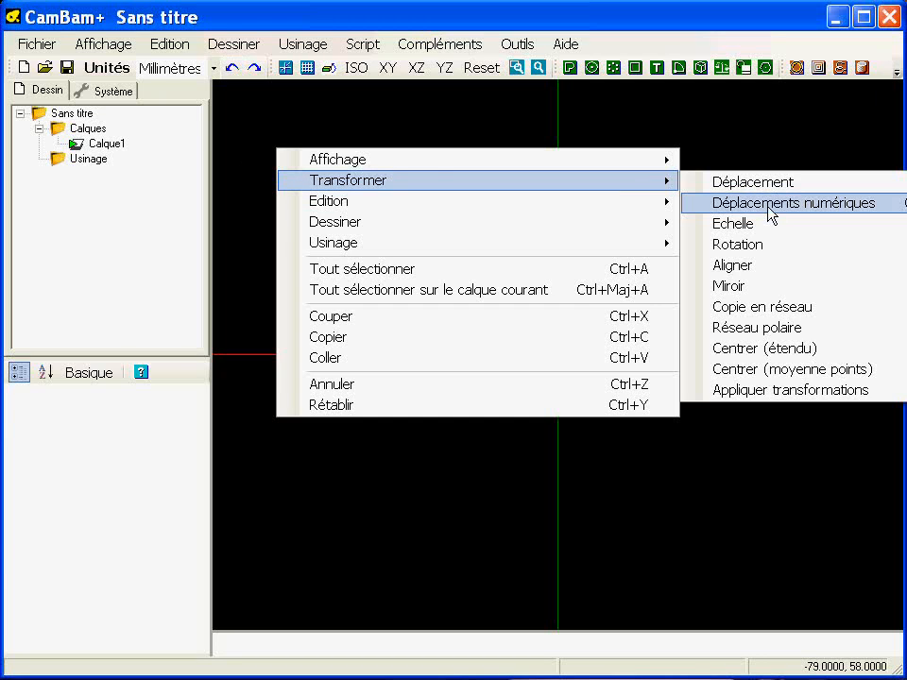
right_click(223, 98)
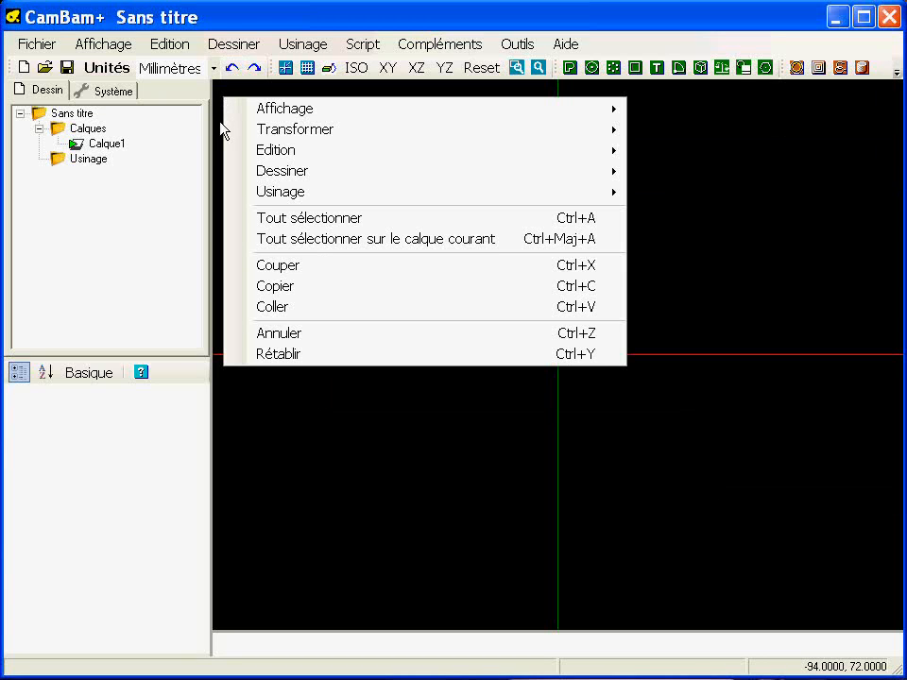
mouse_move(619, 153)
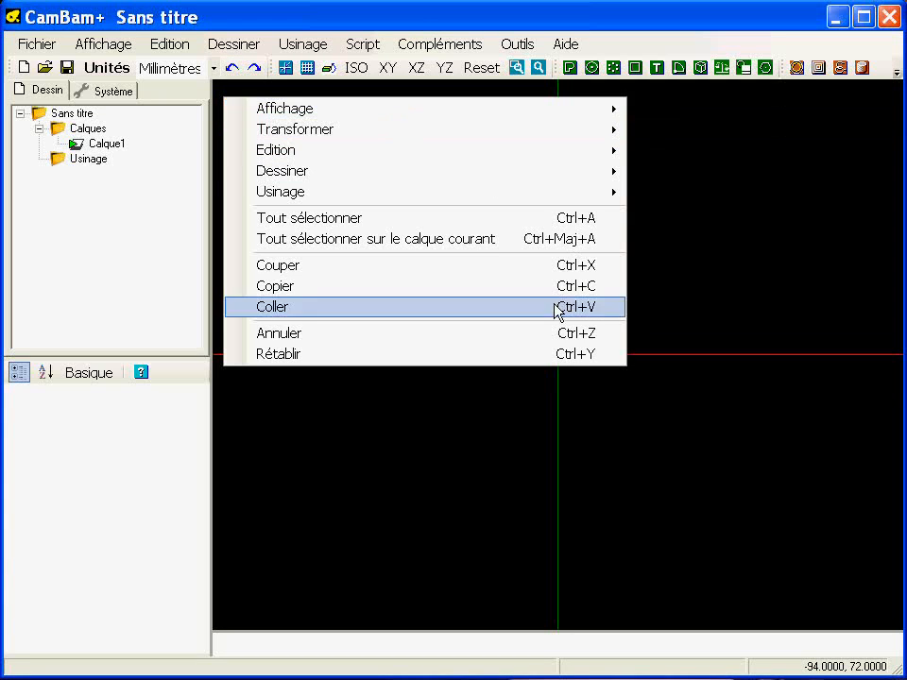
left_click(467, 442)
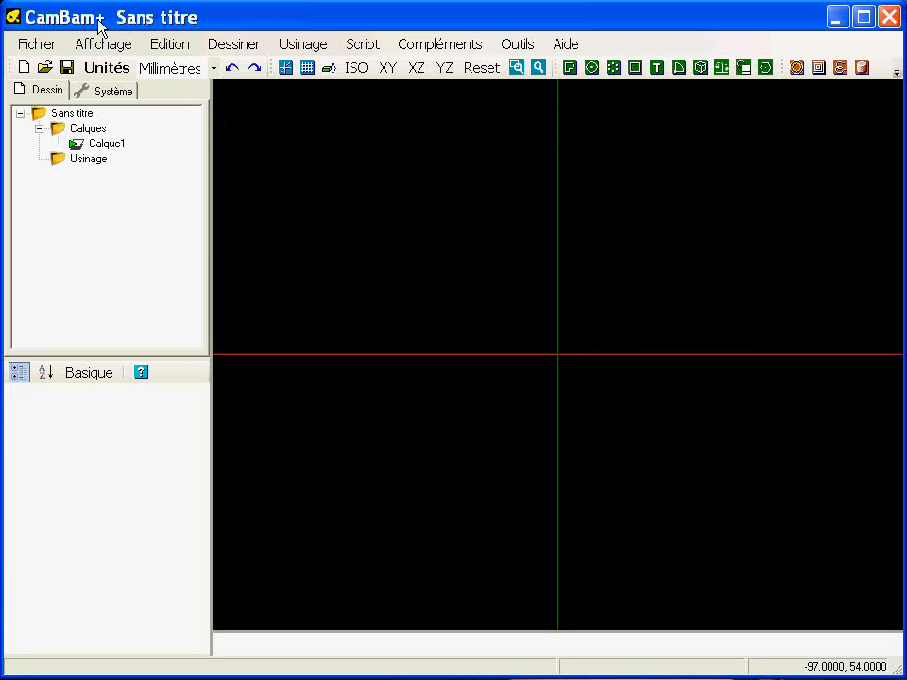
Step: Load the desktop file "PR19 switch droit 2 boutons" into the CamBam drawing
left_click_drag(91, 21, 163, 24)
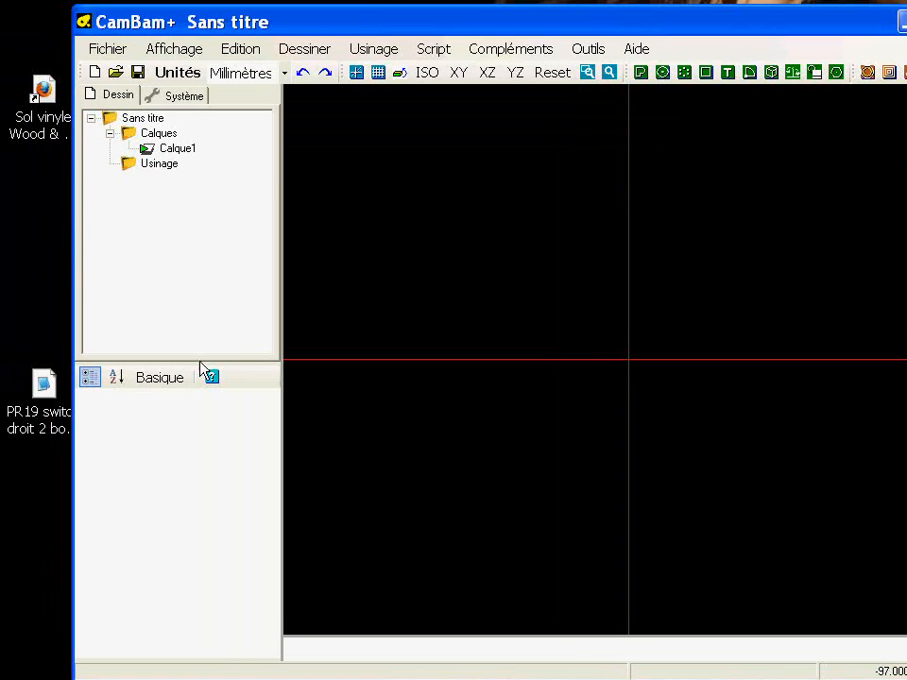
left_click_drag(38, 390, 418, 349)
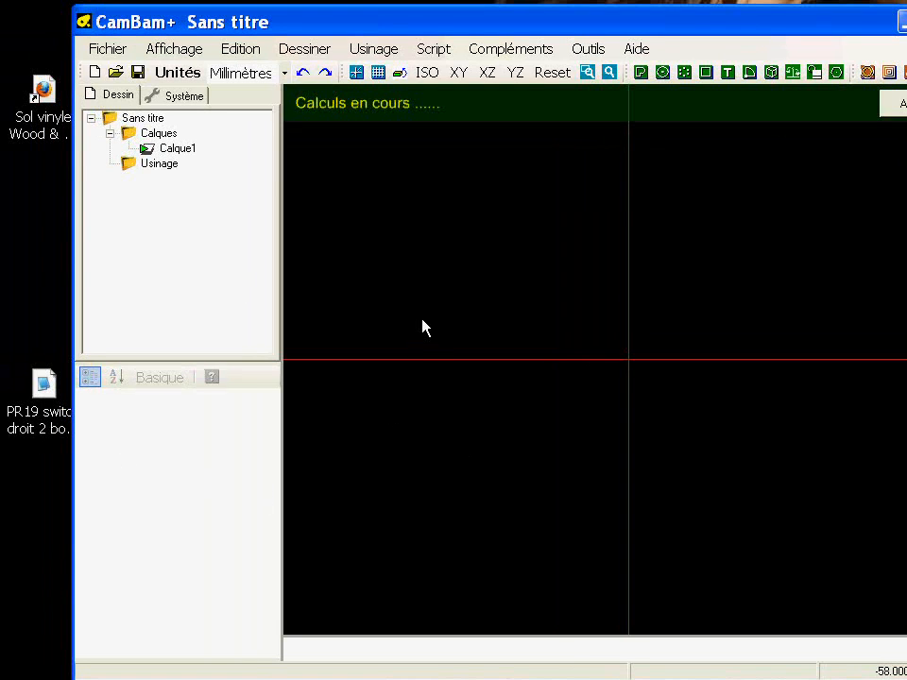
left_click_drag(425, 26, 351, 21)
Step: Center the imported surface on the drawing origin by its extents (Centrer étendu)
scroll(516, 358, "down", 3)
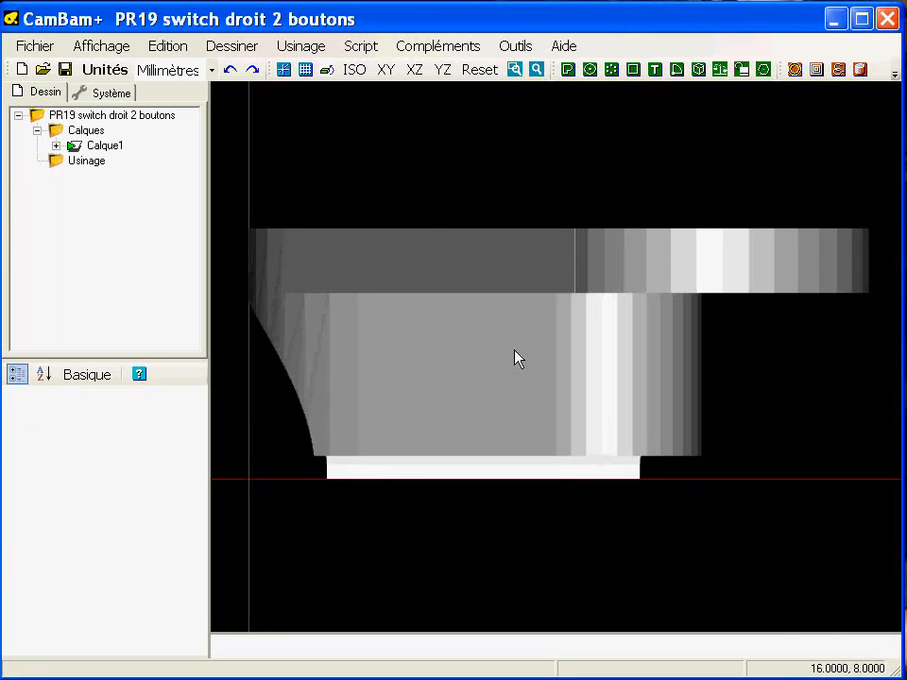
scroll(492, 350, "down", 2)
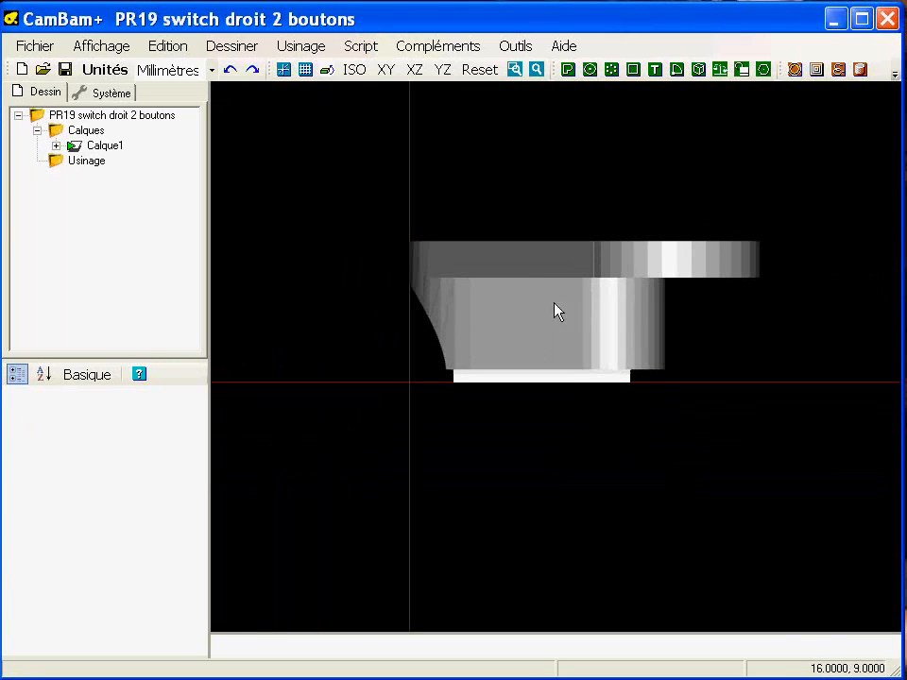
middle_click_drag(506, 348, 461, 353)
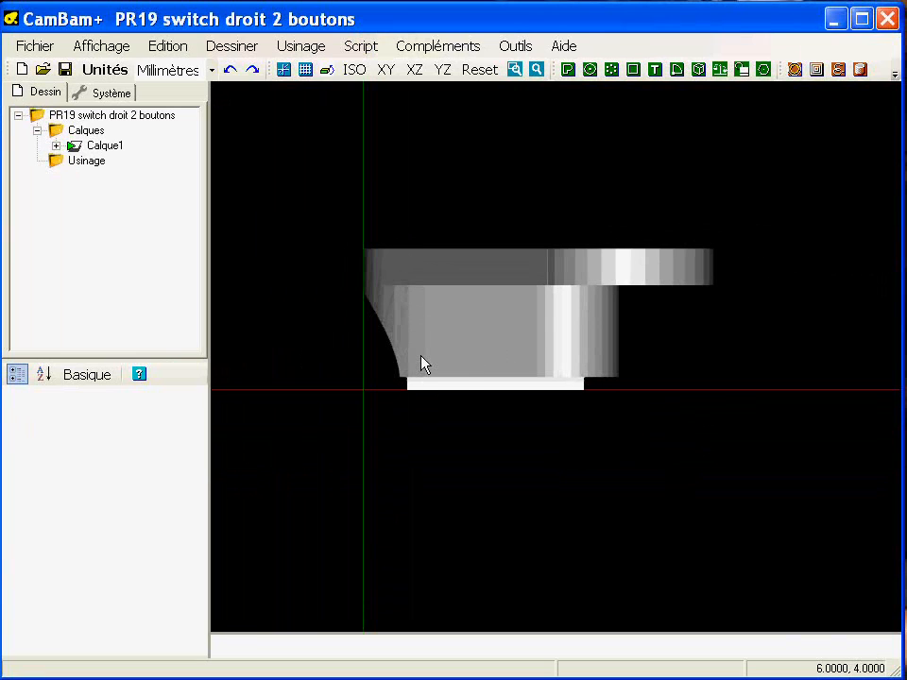
left_click_drag(417, 373, 360, 324, "alt")
scroll(480, 312, "down", 5)
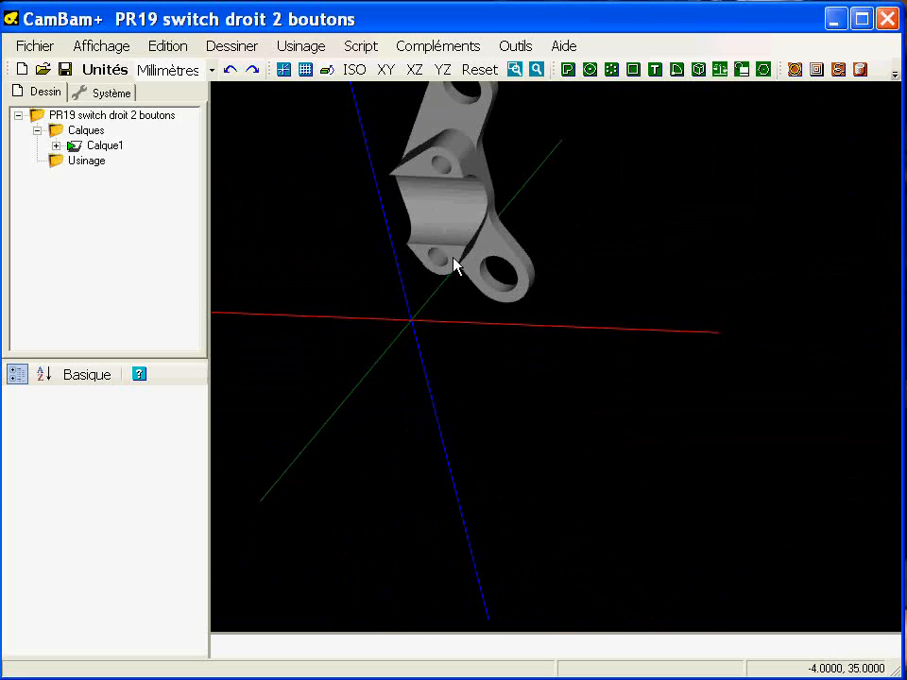
middle_click_drag(456, 248, 435, 310)
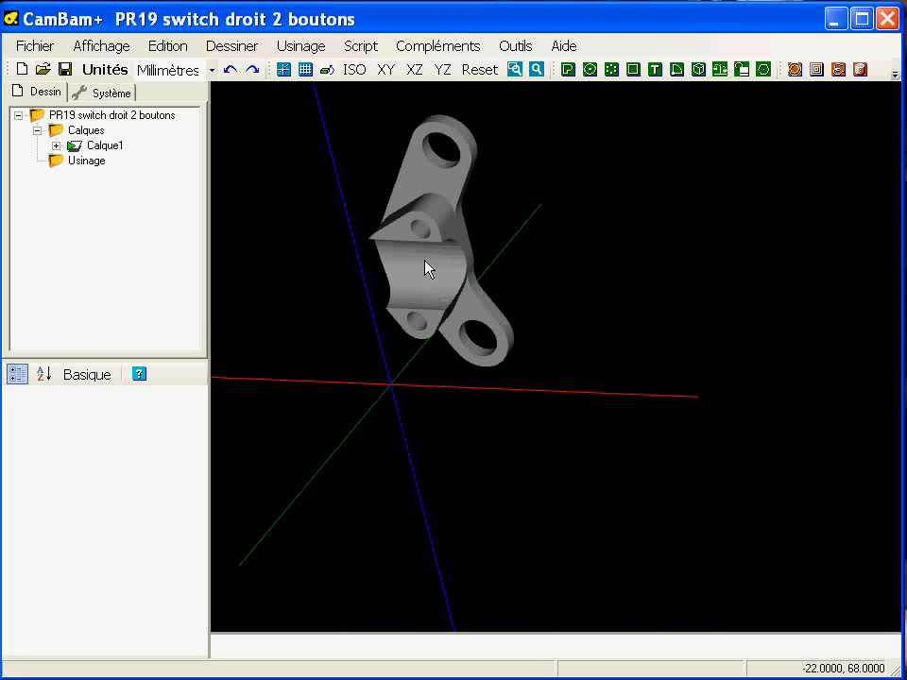
left_click(421, 273)
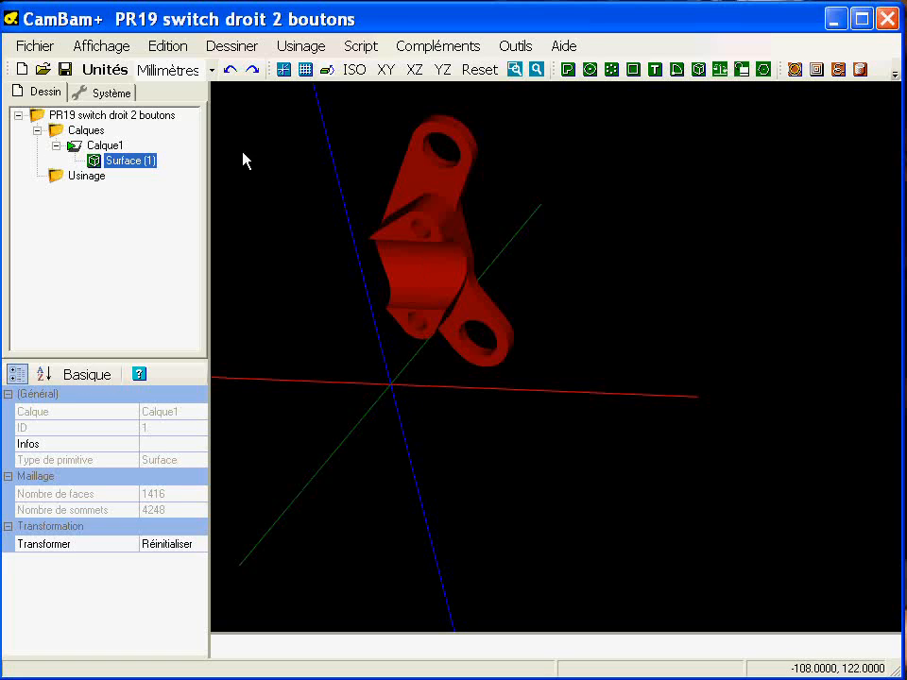
right_click(223, 130)
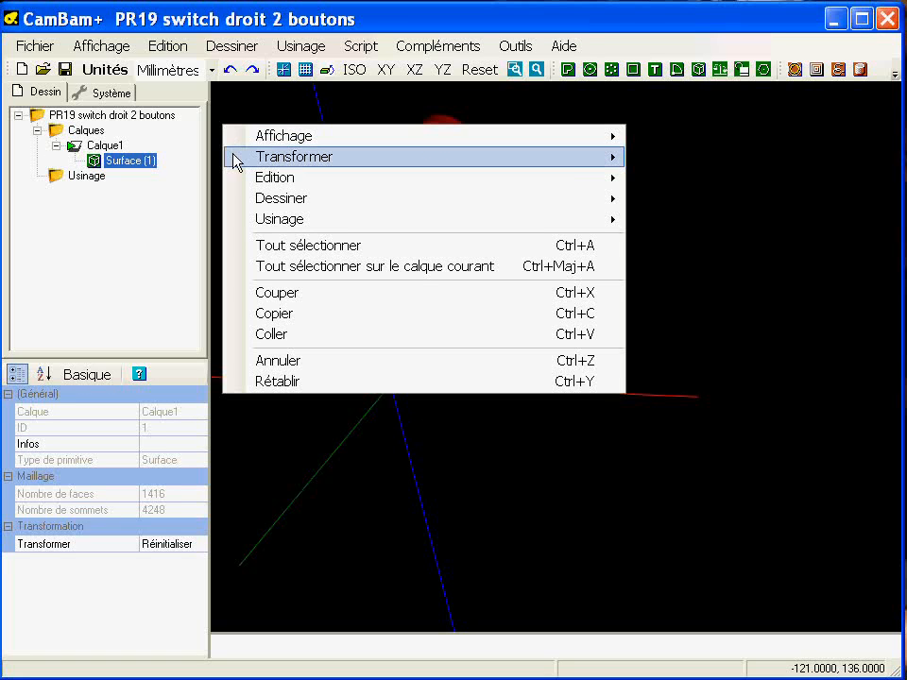
mouse_move(235, 158)
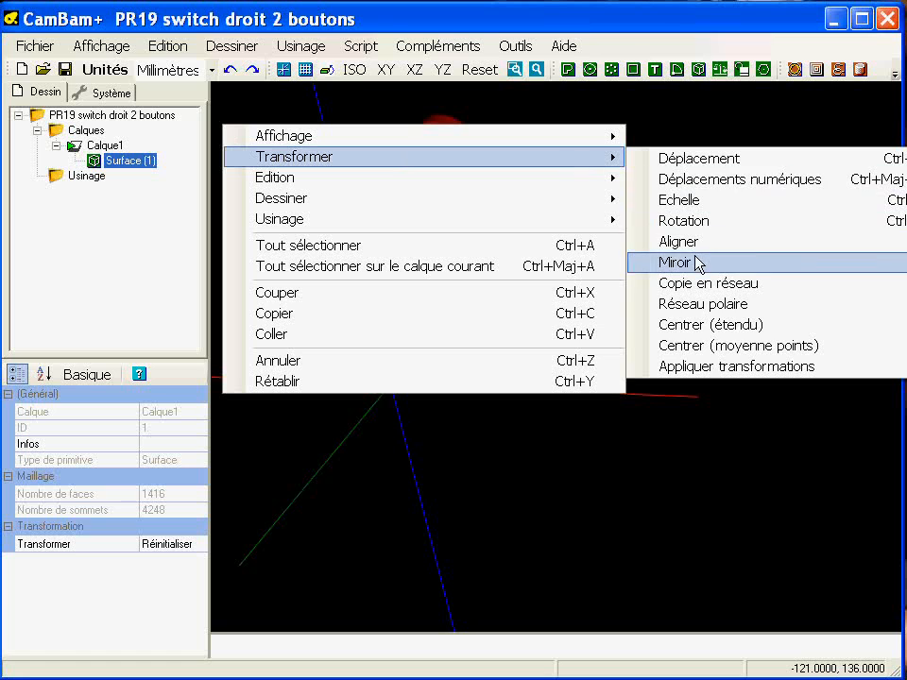
left_click(749, 331)
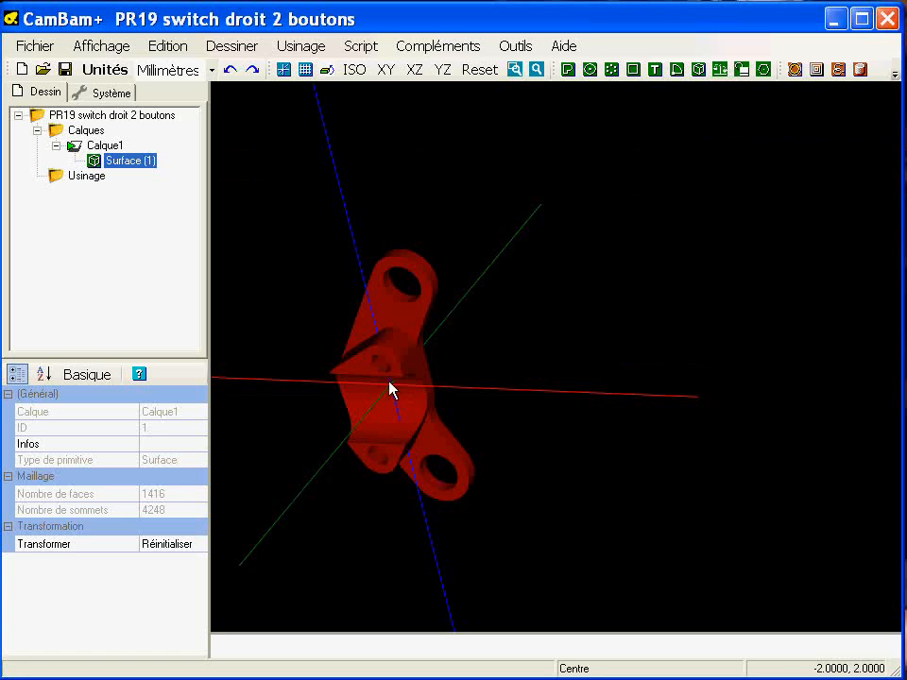
Step: Rotate the surface one 90° step about the X axis around the origin with Déplacements numériques, and close the plugin dialog
left_click_drag(442, 405, 444, 378, "alt")
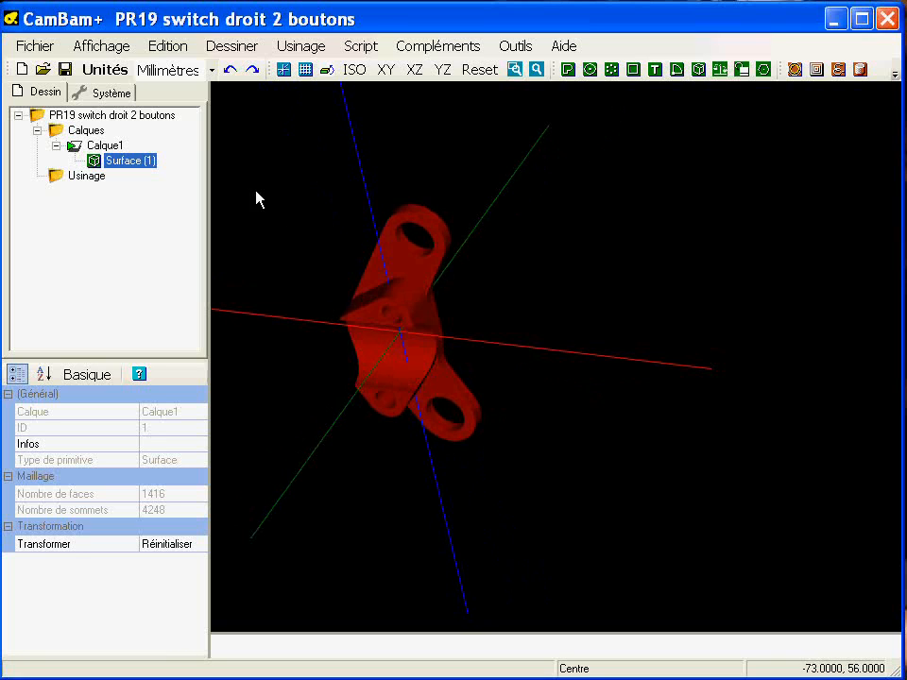
right_click(221, 113)
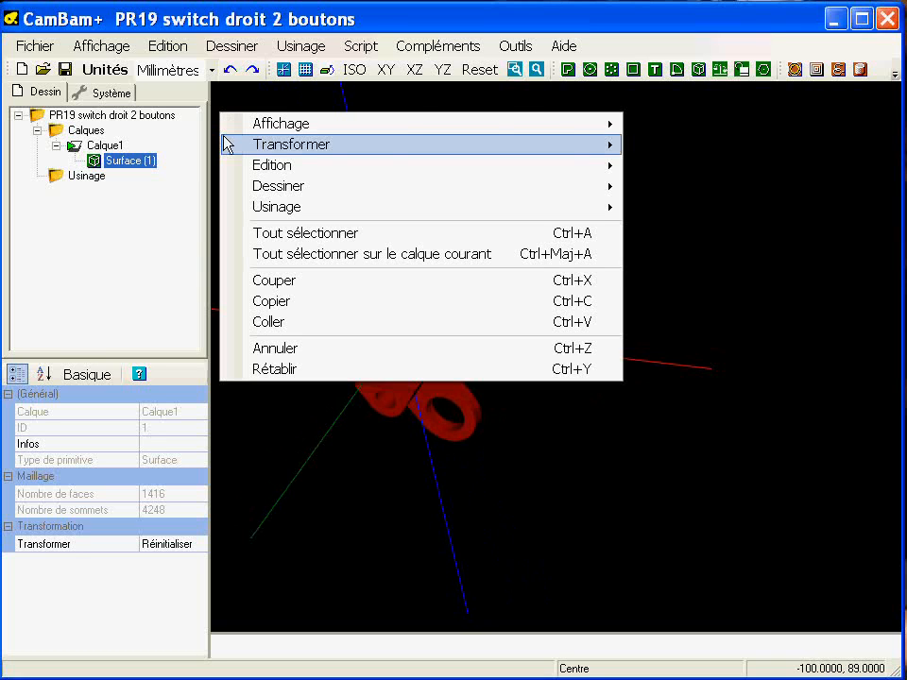
mouse_move(427, 145)
left_click(738, 170)
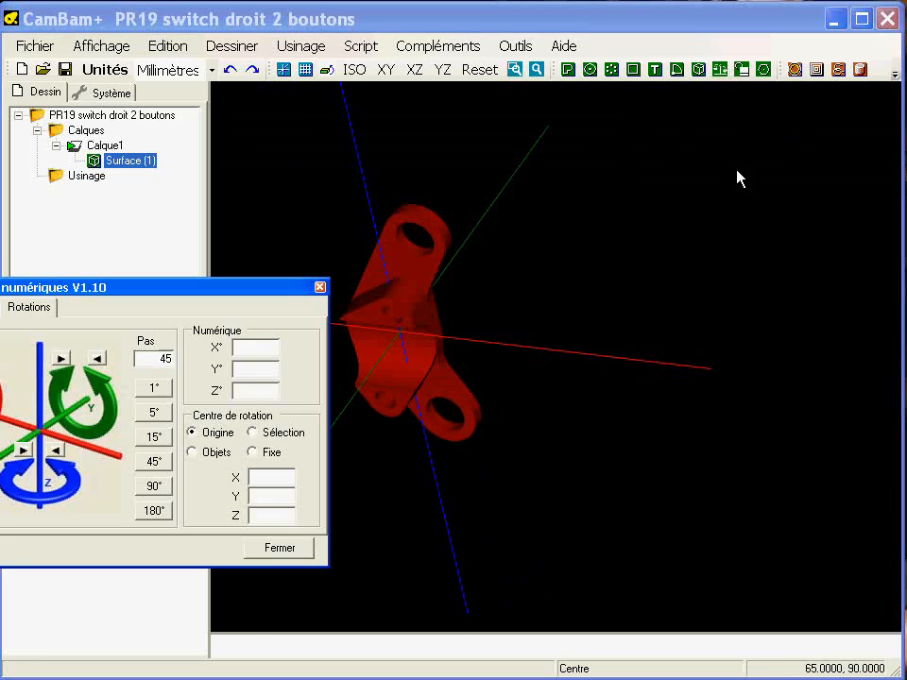
left_click_drag(130, 299, 707, 360)
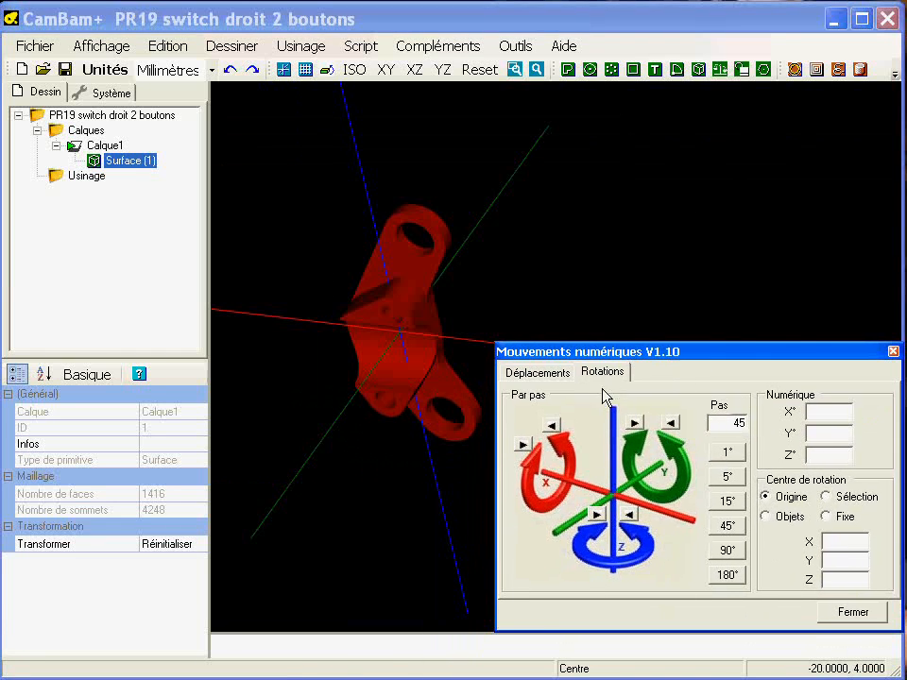
left_click_drag(648, 351, 236, 376)
left_click(318, 575)
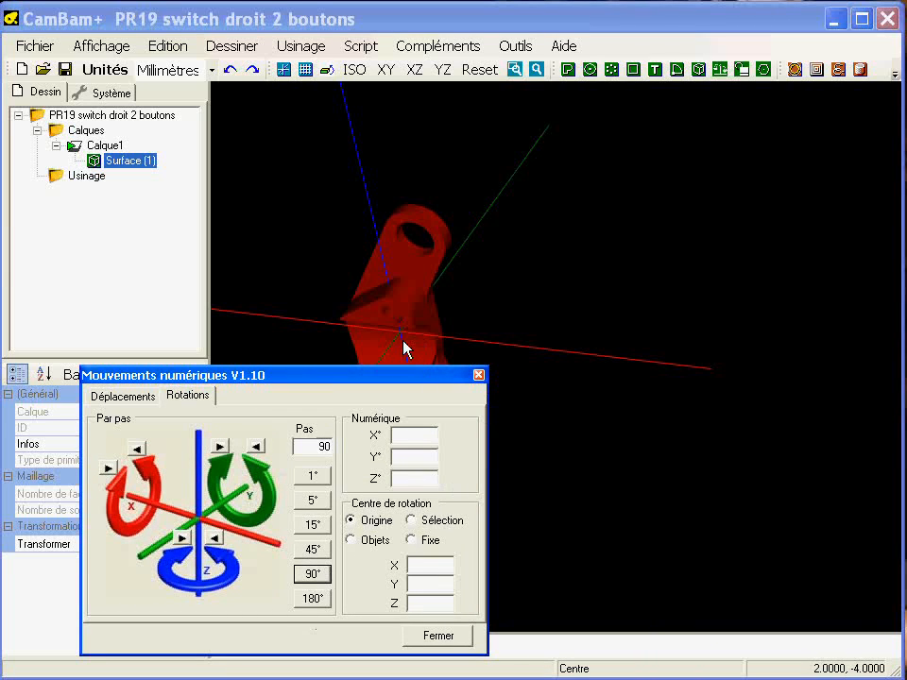
left_click(108, 468)
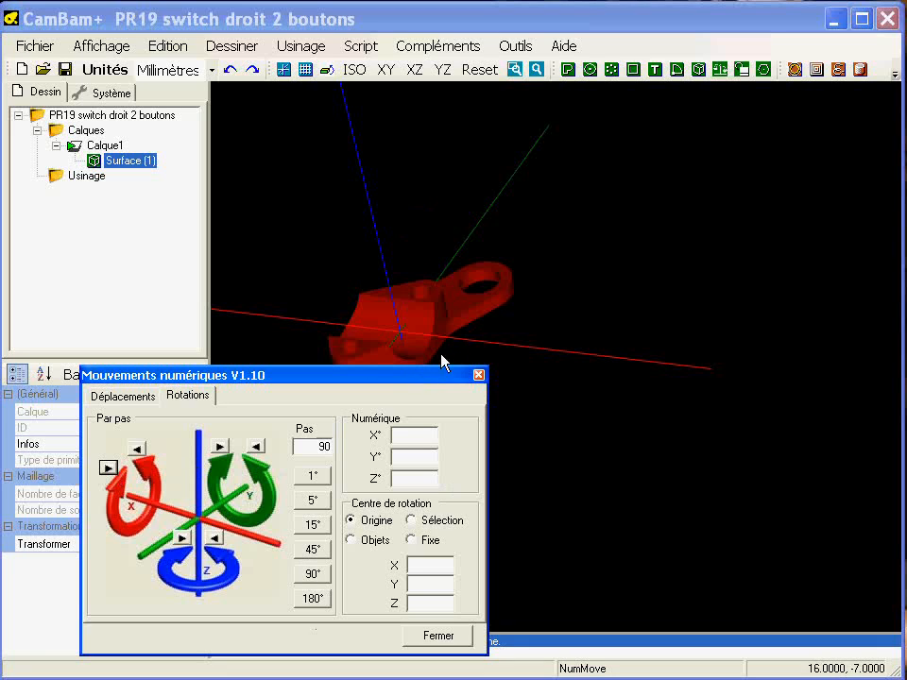
double_click(433, 294, "alt")
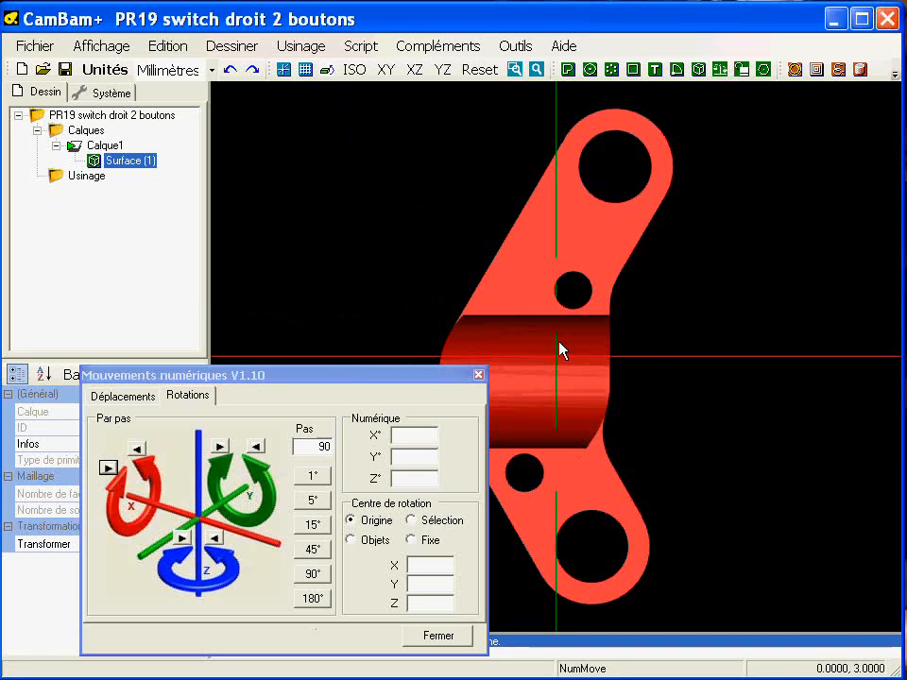
scroll(559, 340, "down", 1)
left_click_drag(572, 540, 462, 352, "alt")
left_click(460, 641)
Step: Align the underside of the surface (Dessous) to Z 0 with the Aligner tool, with X and Y set to Aucun
scroll(443, 344, "up", 2)
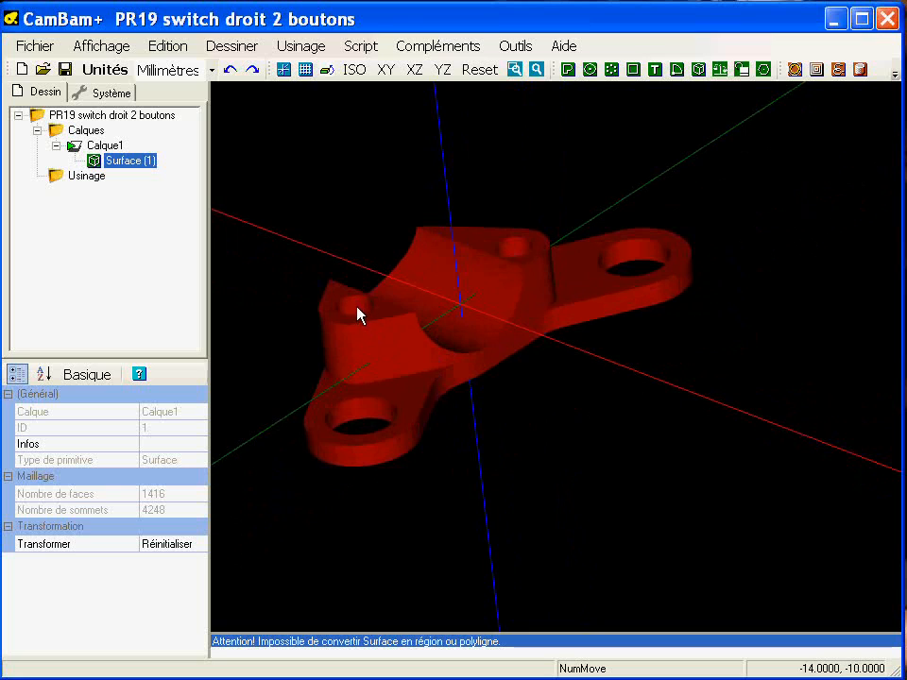
middle_click_drag(515, 365, 496, 351)
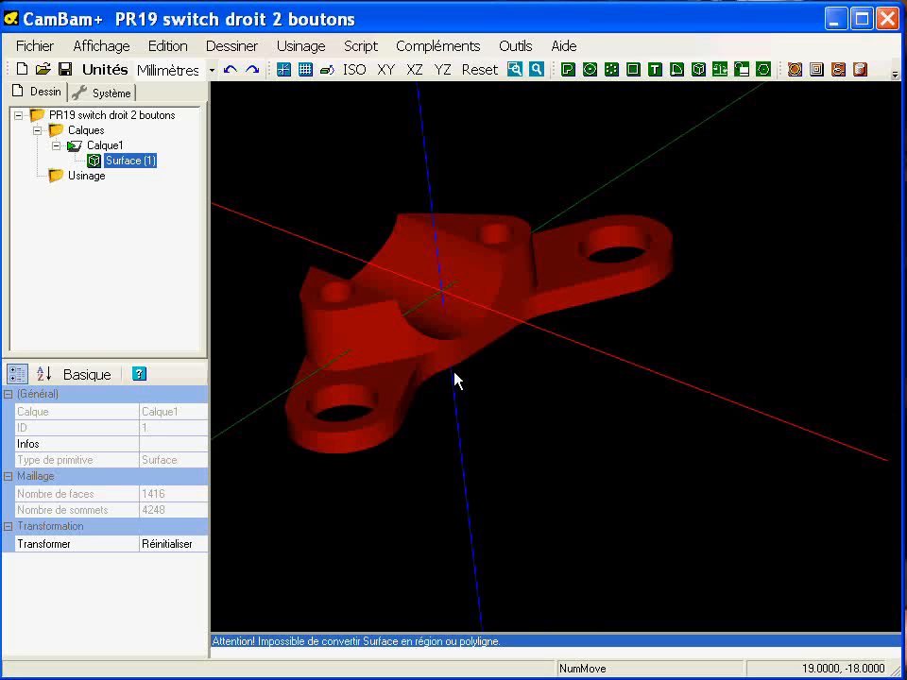
mouse_move(452, 370)
left_mouse_down("alt")
mouse_move(474, 332)
mouse_move(530, 448)
mouse_move(499, 383)
mouse_move(500, 348)
mouse_move(463, 375)
left_mouse_up("alt")
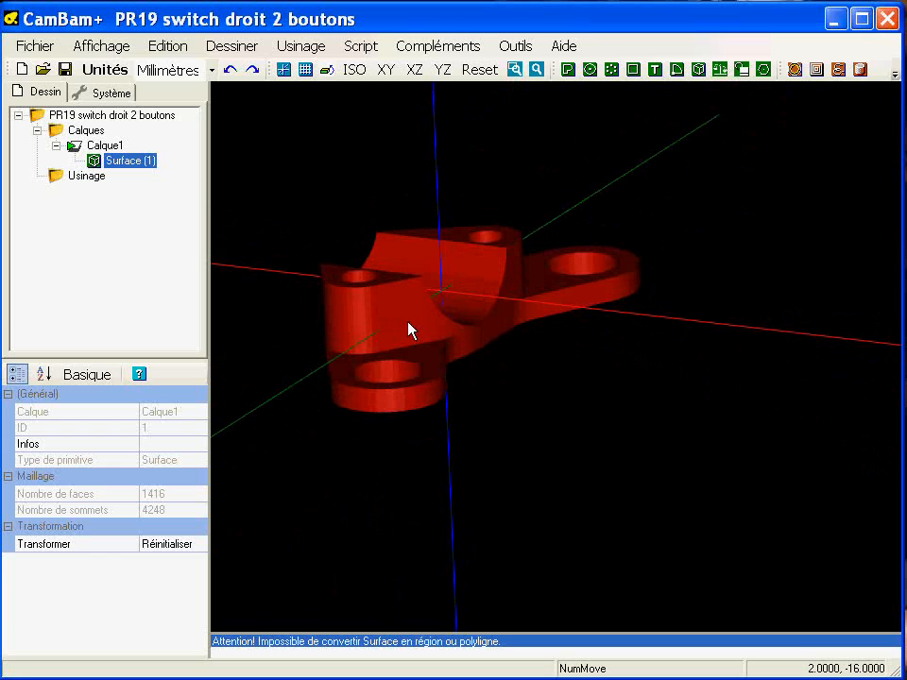
middle_click_drag(411, 328, 376, 358)
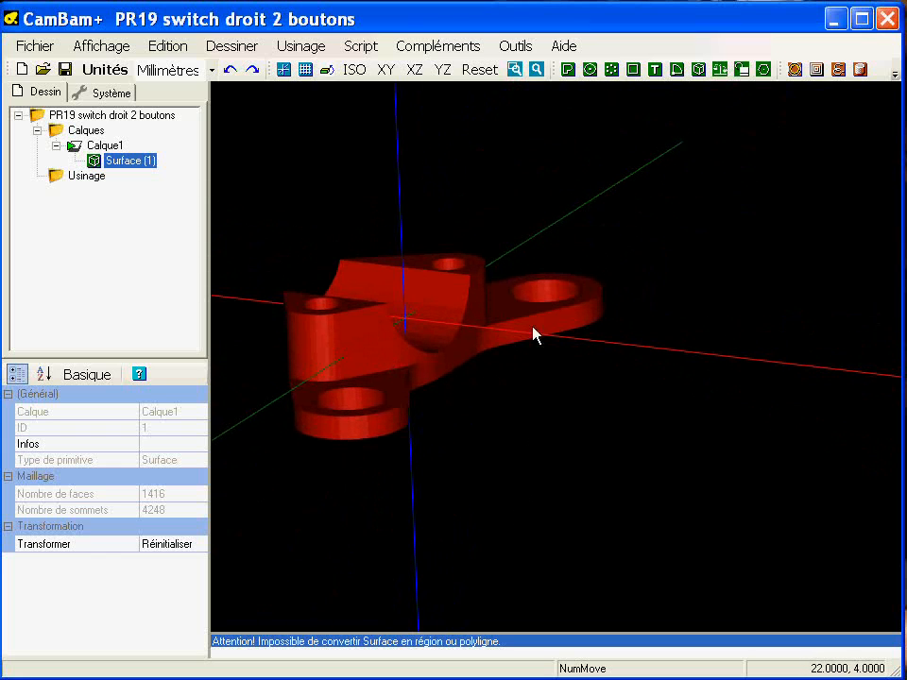
right_click(285, 158)
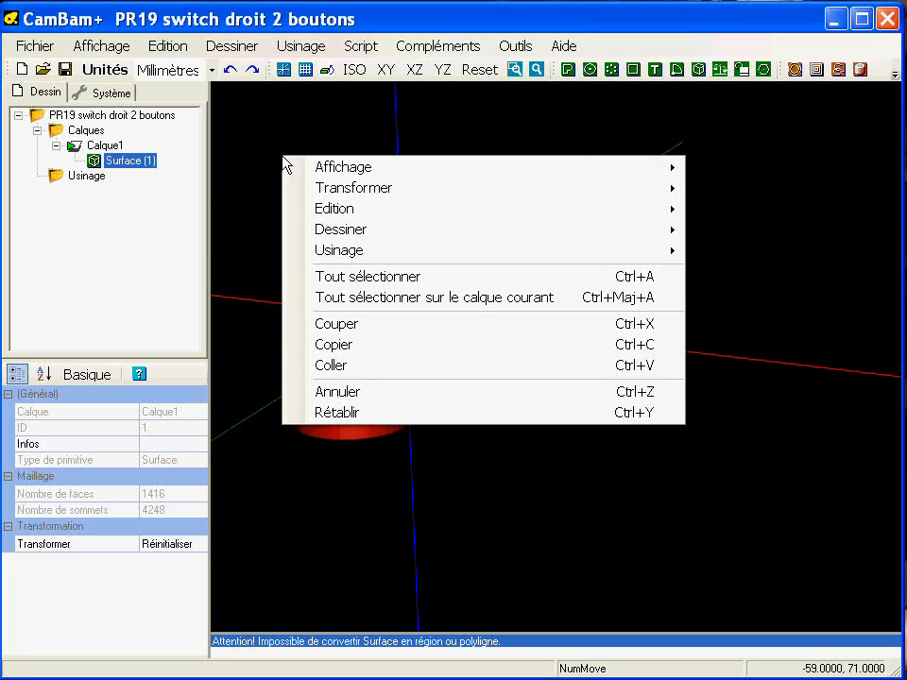
mouse_move(298, 197)
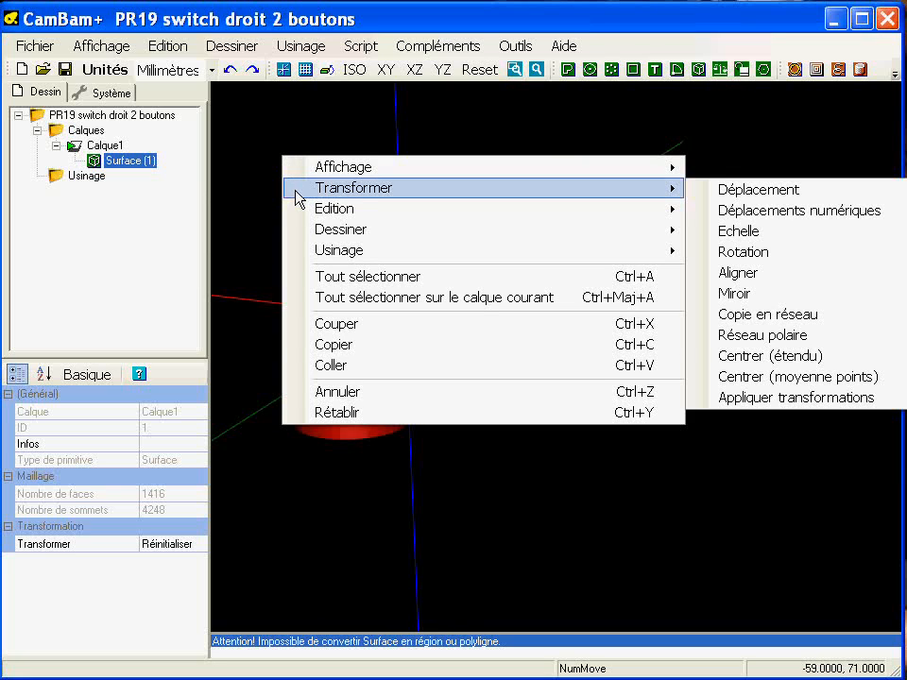
left_click(759, 274)
left_click_drag(298, 521, 795, 412)
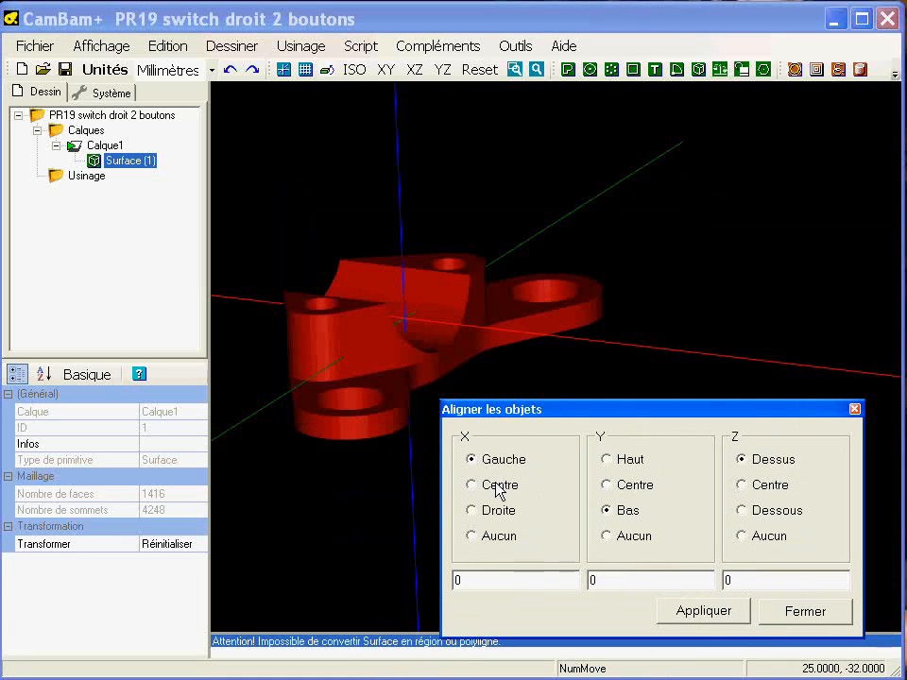
left_click(501, 536)
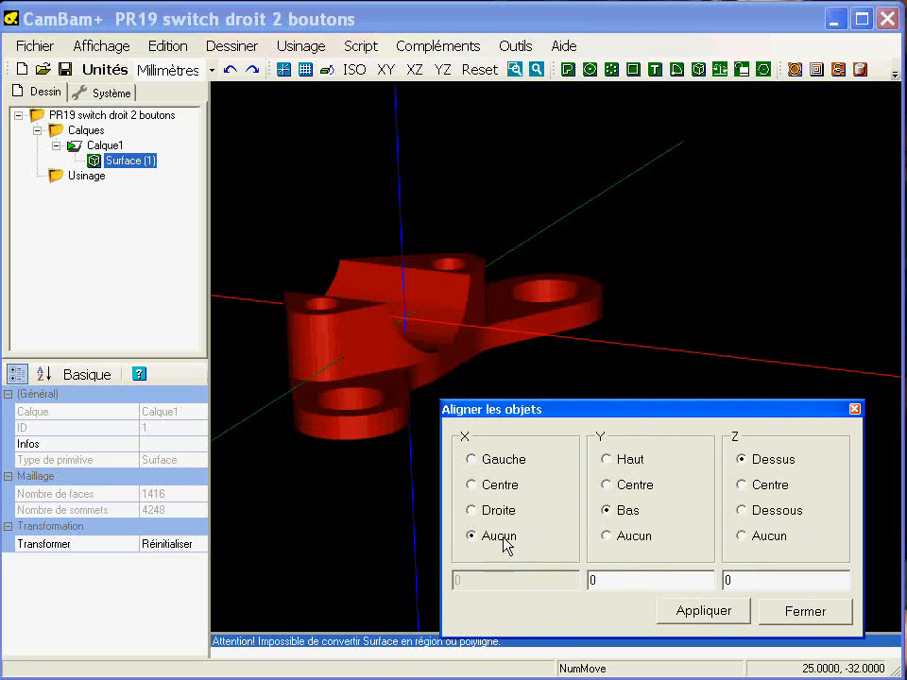
left_click(631, 537)
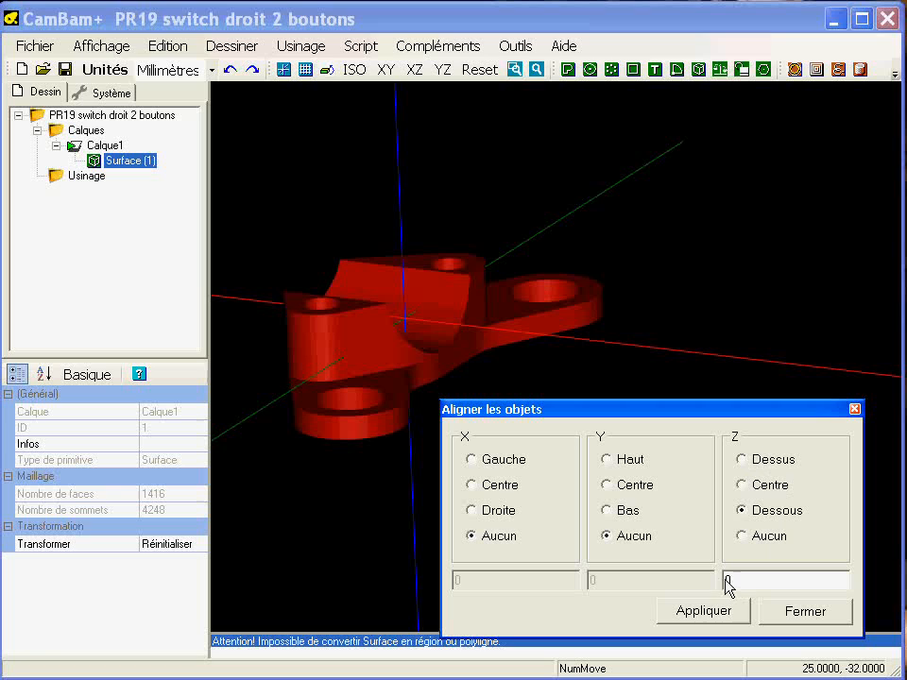
left_click(718, 616)
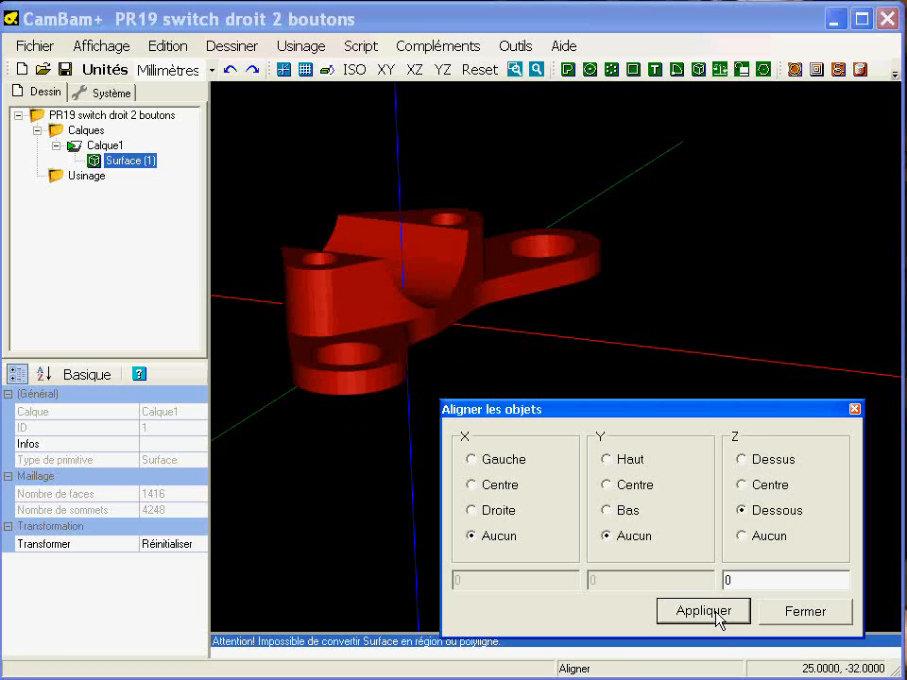
left_click(806, 612)
Step: Examine the aligned part from above and at an angle to check its orientation and position relative to the axes
left_click_drag(393, 314, 360, 382, "alt")
double_click(464, 358, "alt")
middle_click_drag(584, 398, 480, 372)
scroll(480, 371, "down", 2)
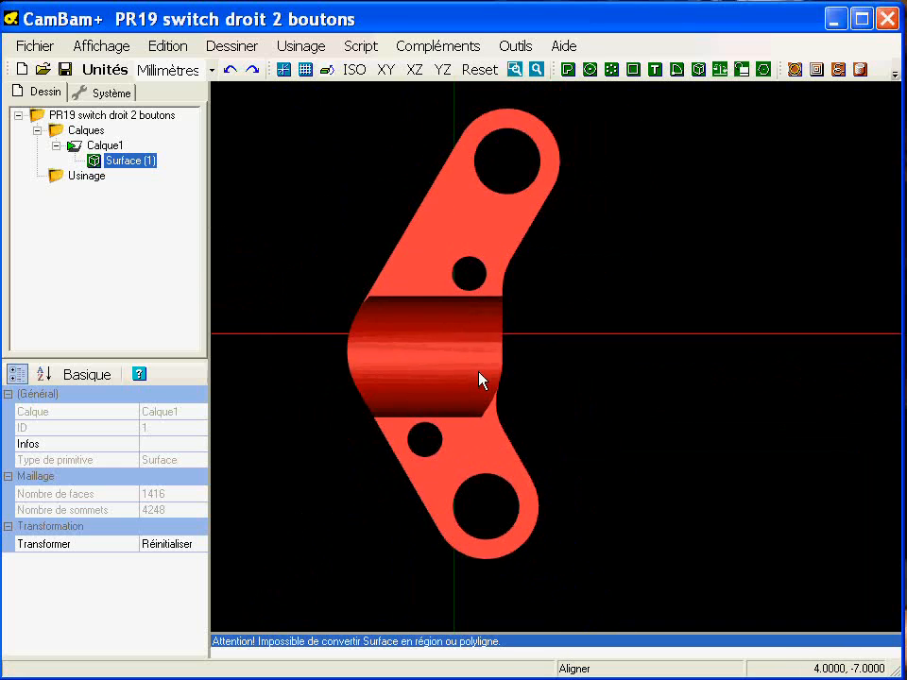
left_click_drag(471, 472, 515, 463, "alt")
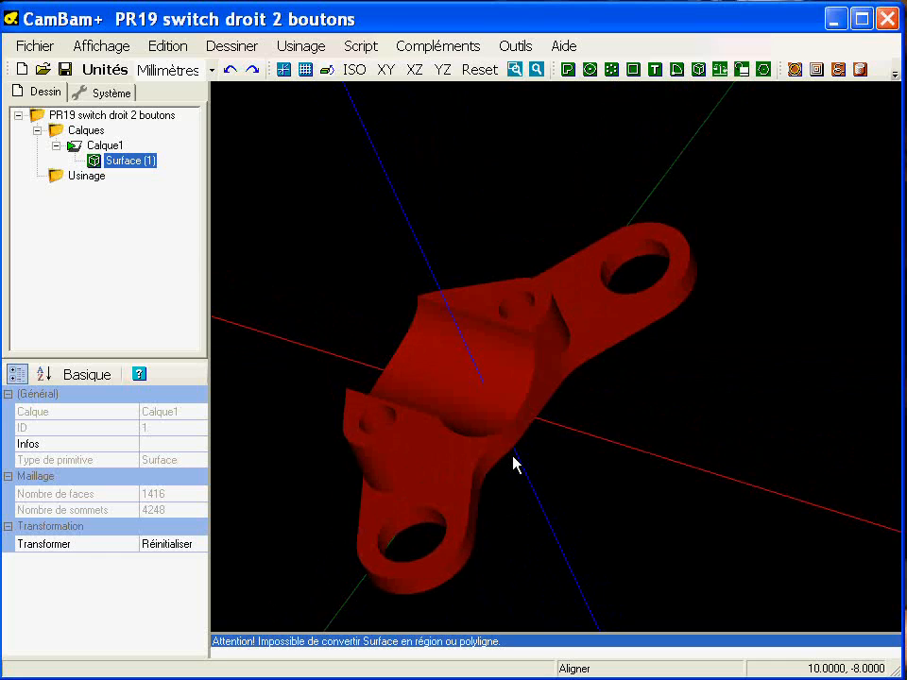
scroll(514, 463, "up", 1)
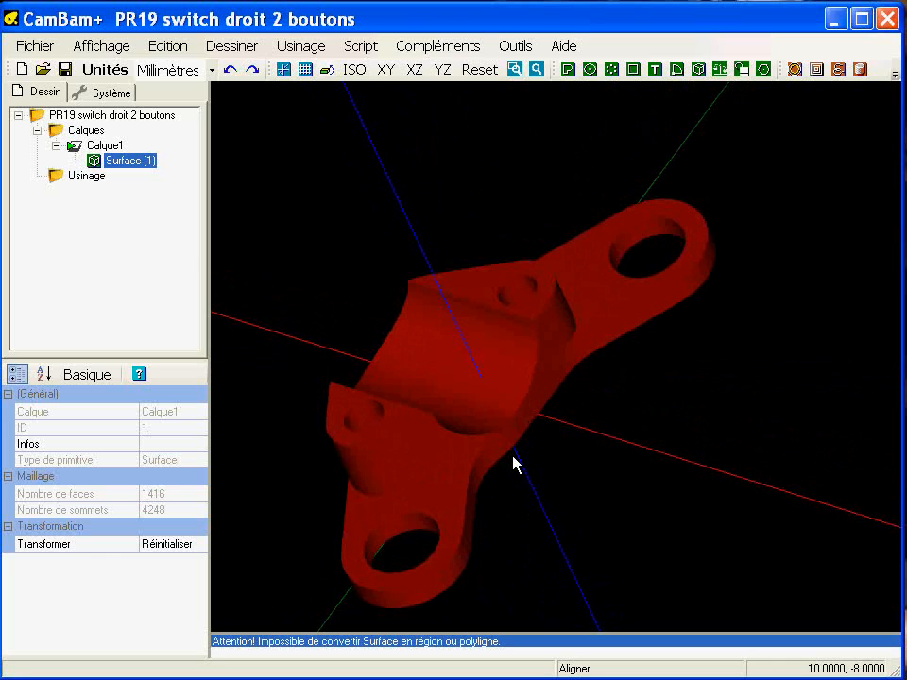
middle_click_drag(501, 431, 464, 360)
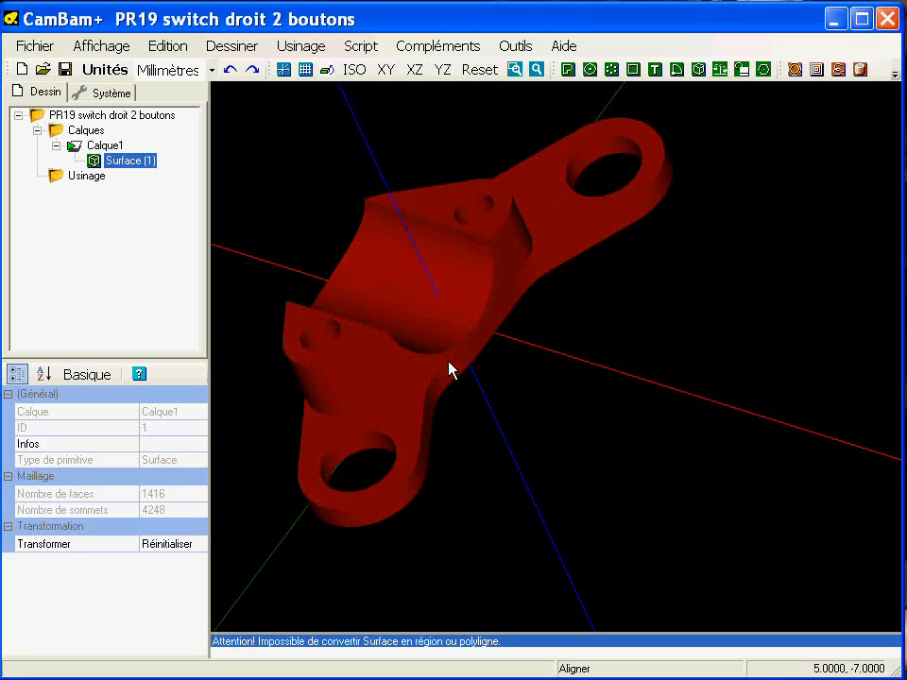
left_click_drag(481, 362, 418, 298, "alt")
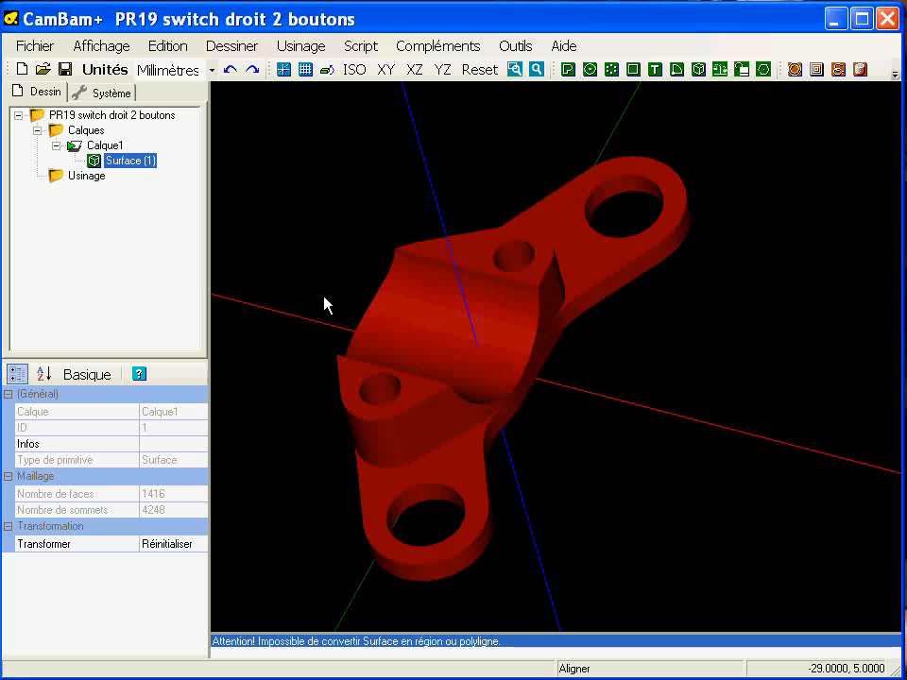
Step: Create a new layer with its default name Calque2 and set its colour to Fuchsia
right_click(85, 130)
left_click(123, 139)
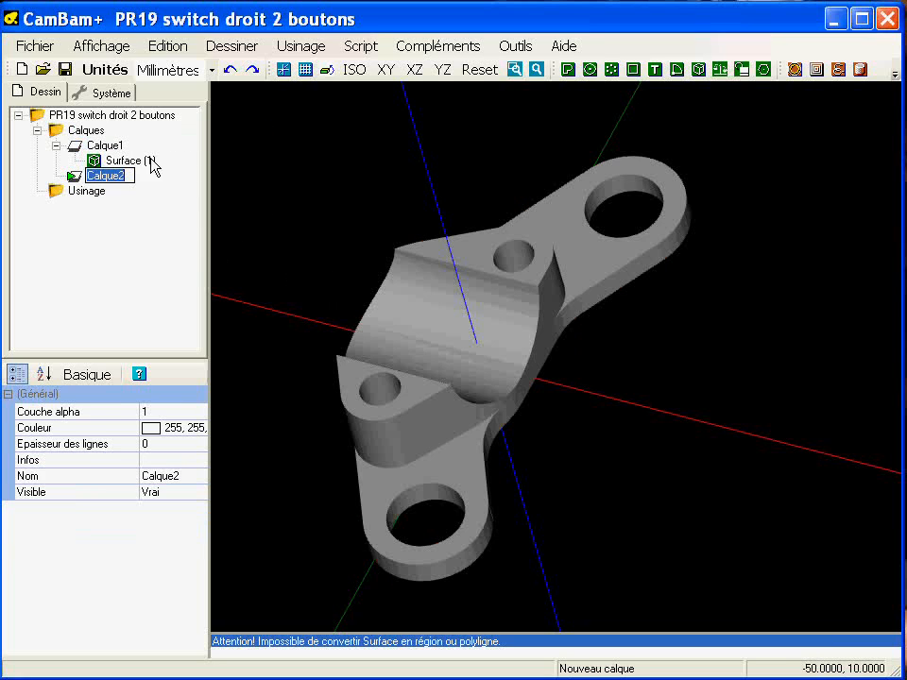
left_click(147, 197)
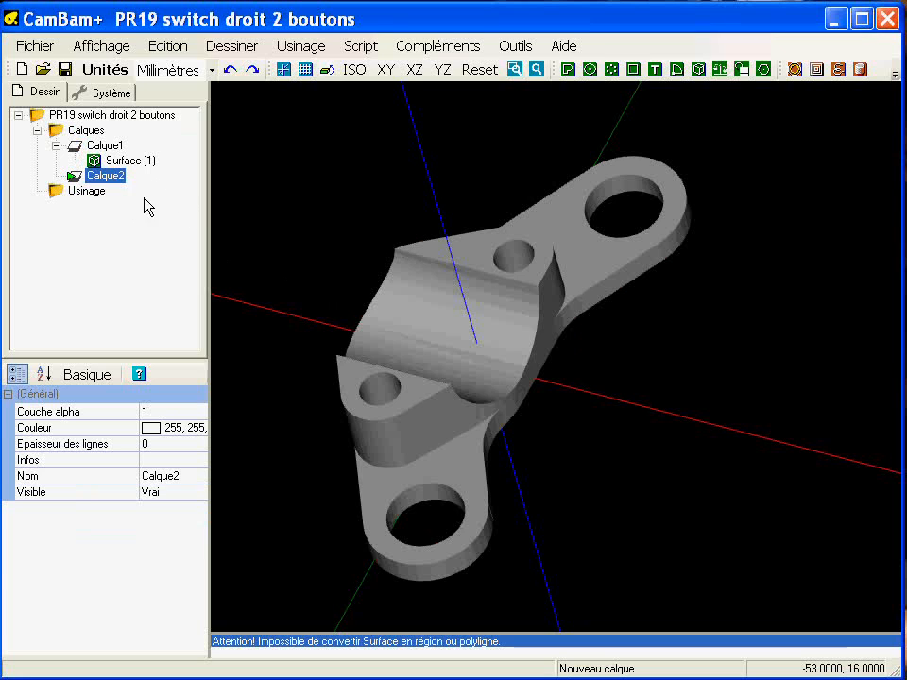
left_click(205, 430)
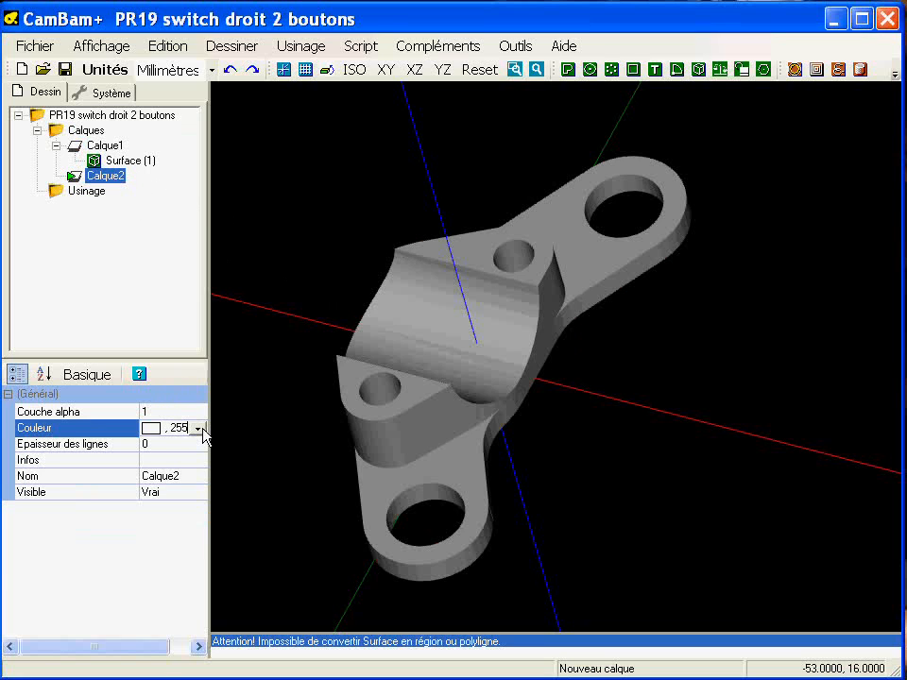
left_click(200, 429)
left_click(192, 518)
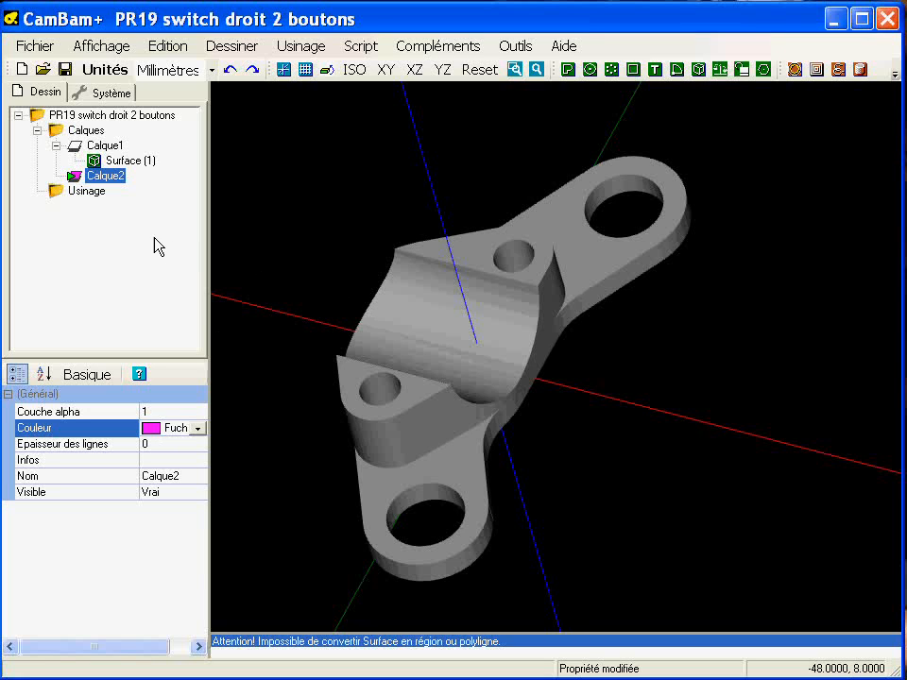
Step: Extract the edges of the surface onto Calque2 with edge detection (Détection des arêtes) and inspect the resulting lines
left_click(400, 295)
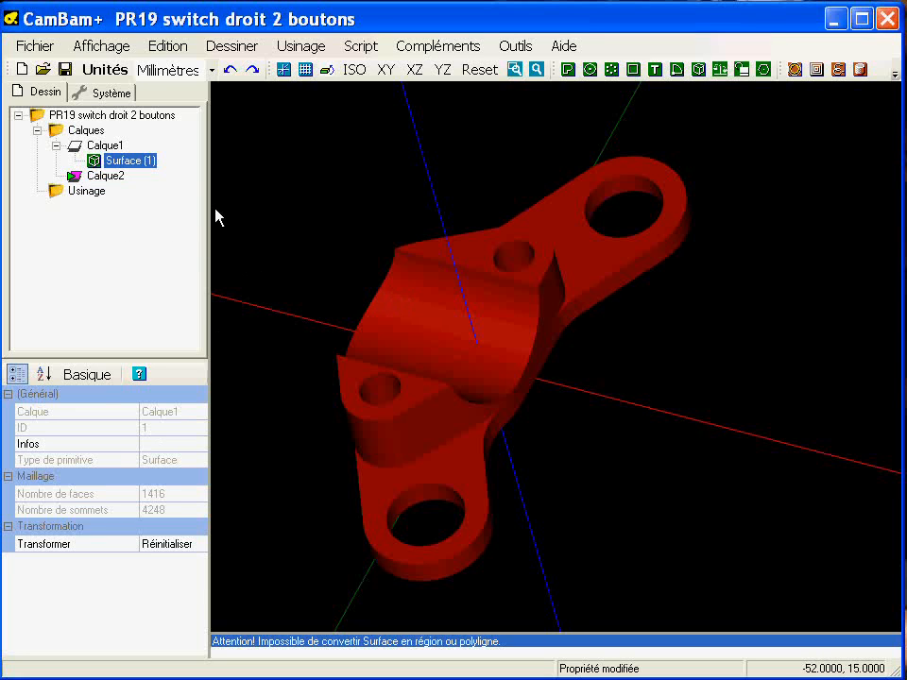
left_click(156, 45)
mouse_move(213, 367)
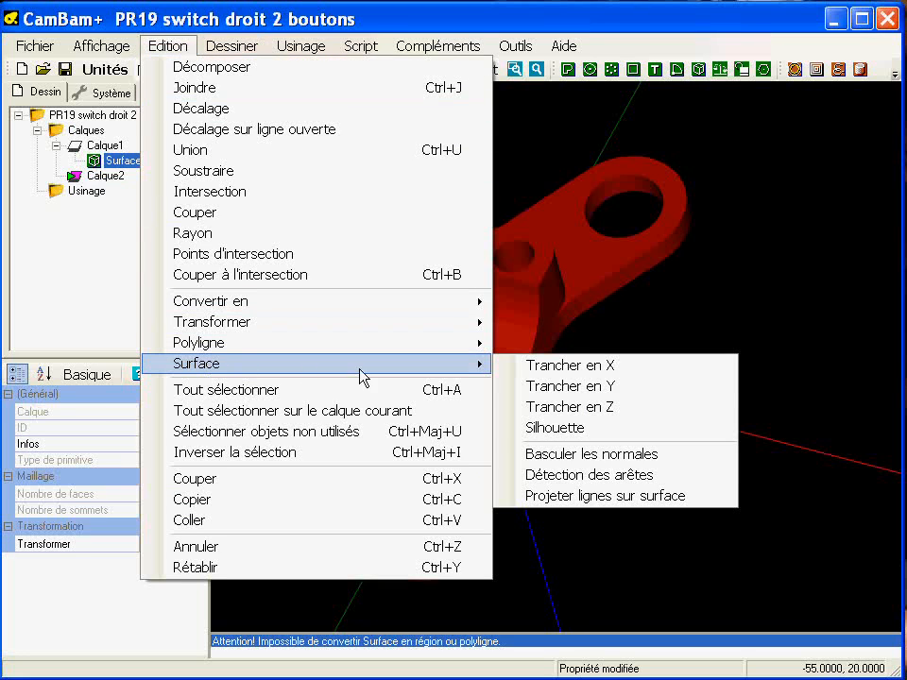
left_click(610, 474)
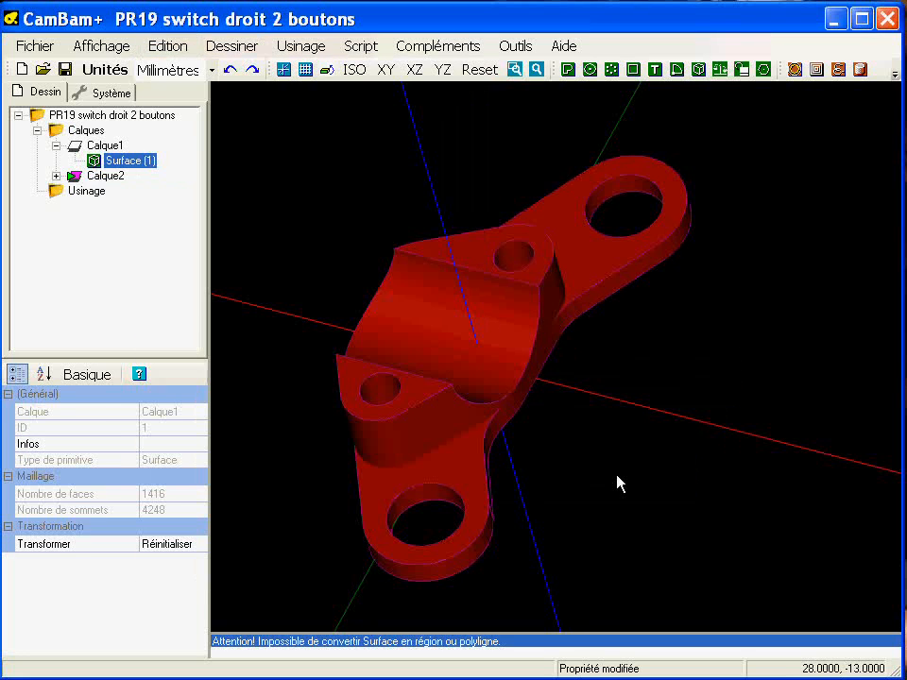
left_click_drag(482, 421, 446, 404, "alt")
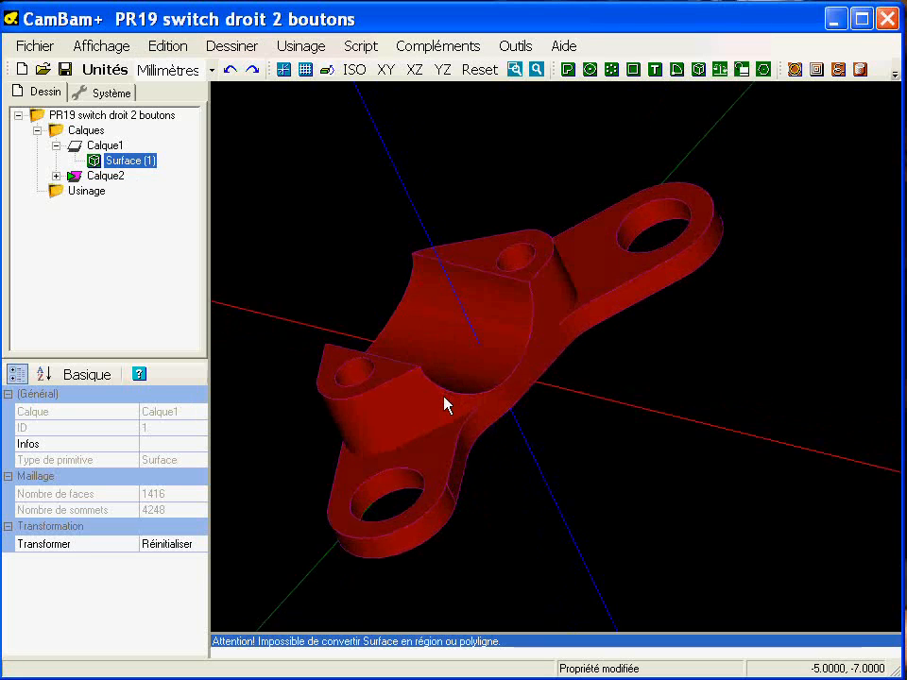
scroll(446, 404, "up", 5)
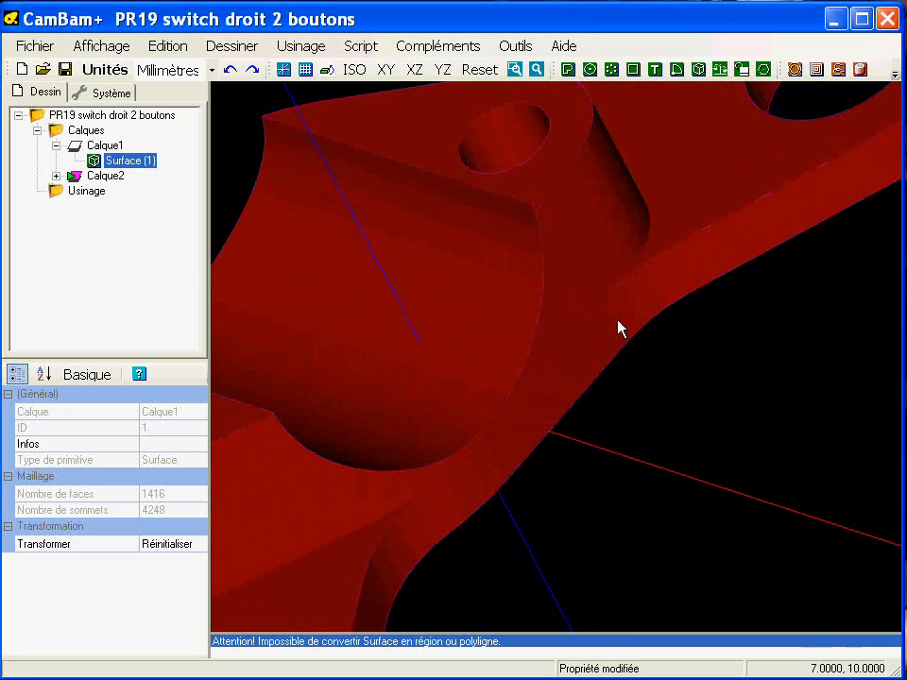
scroll(464, 310, "down", 5)
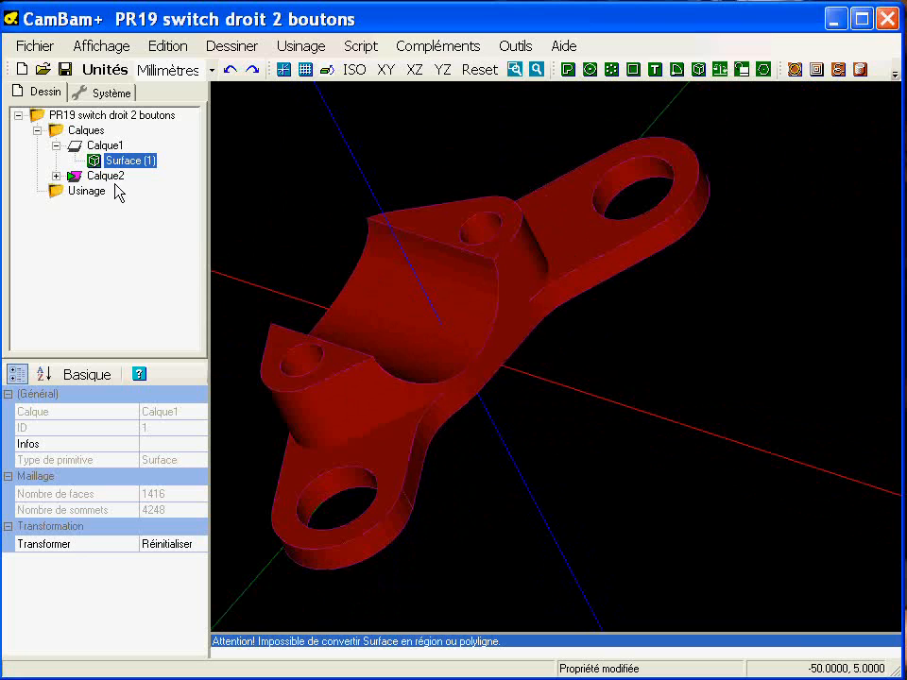
Step: Hide layer Calque1 containing the surface, and toggle its visibility on and off, leaving it hidden
left_click(105, 147)
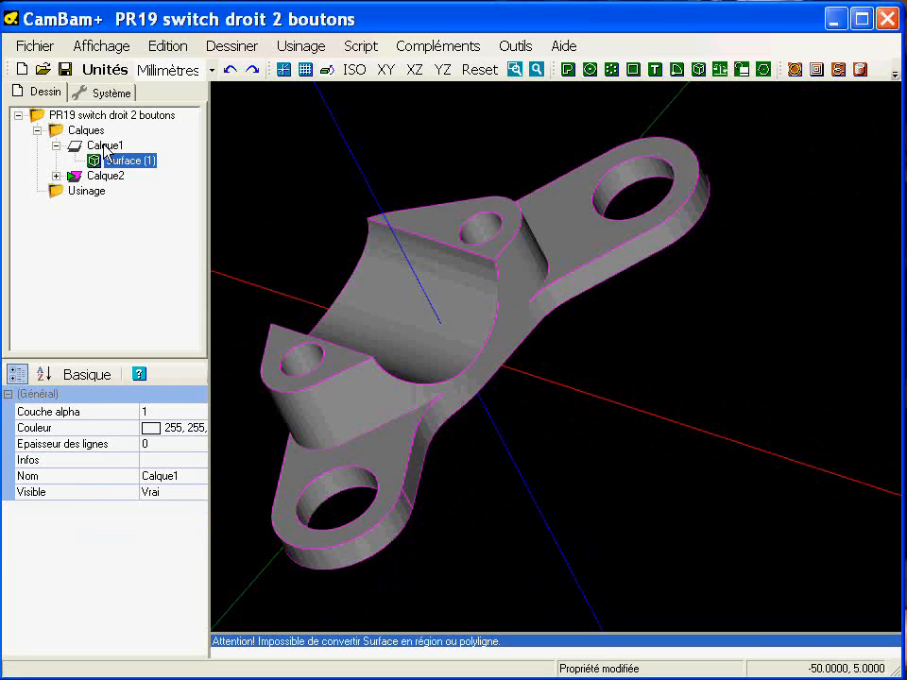
right_click(105, 147)
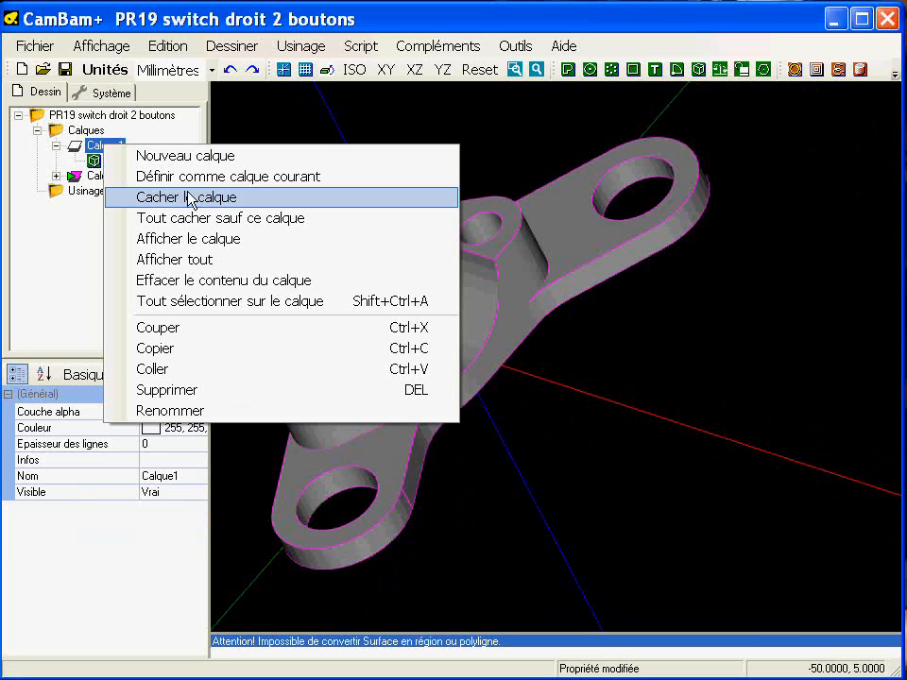
left_click(268, 203)
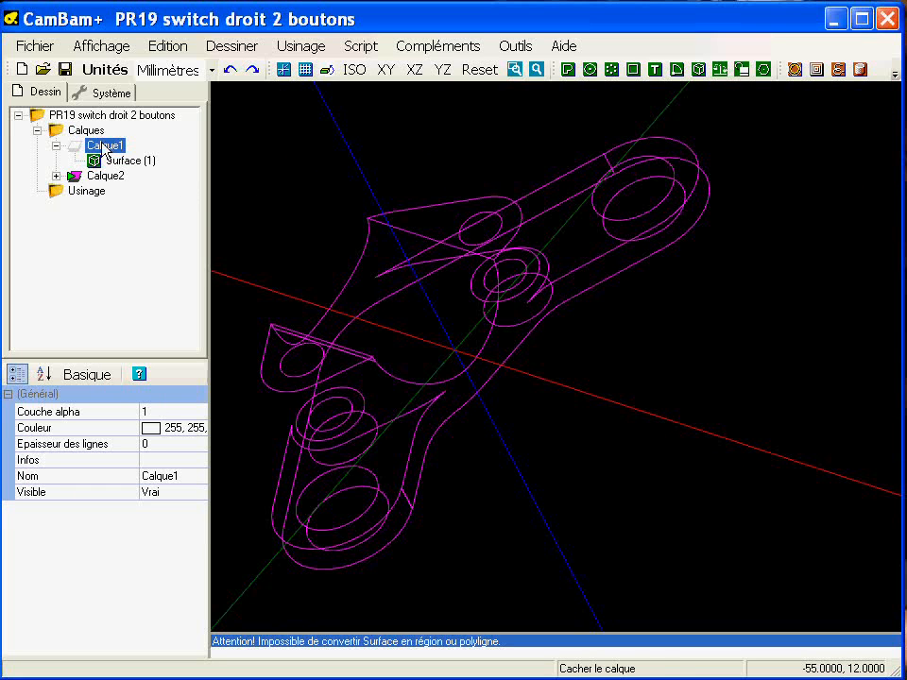
key("space")
key("space")
key("space")
key("space")
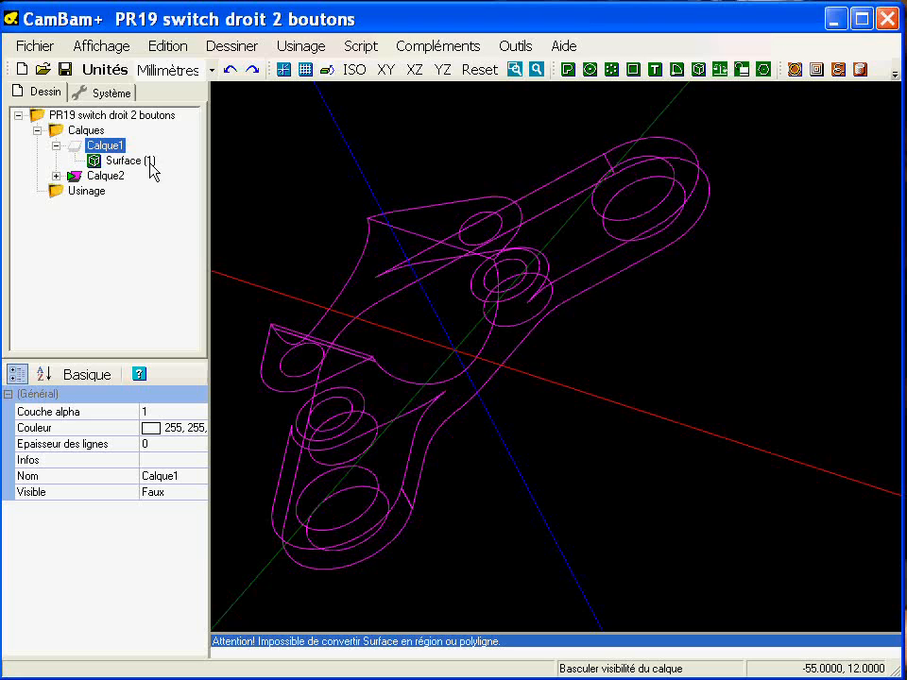
Step: Create a new layer named "base" in the drawing
left_click(104, 176)
left_click_drag(391, 379, 456, 355, "alt")
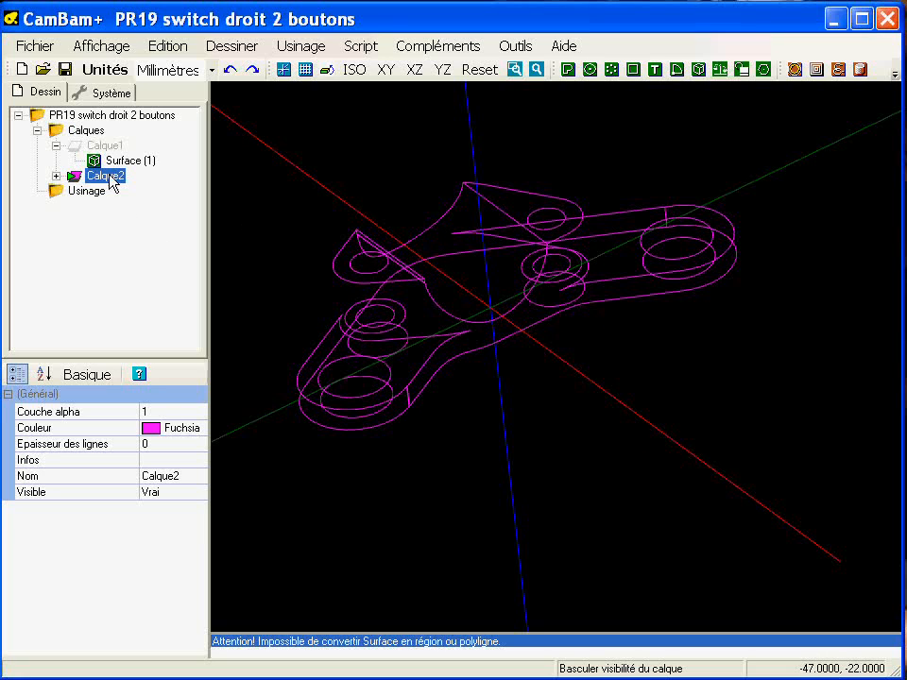
right_click(85, 130)
left_click(137, 142)
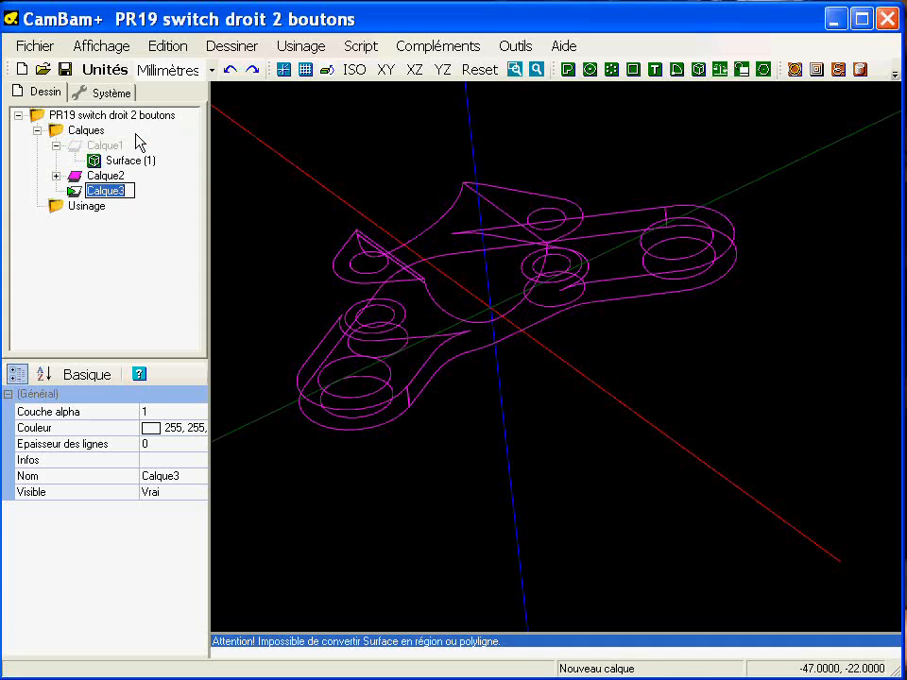
type("base")
key("Return")
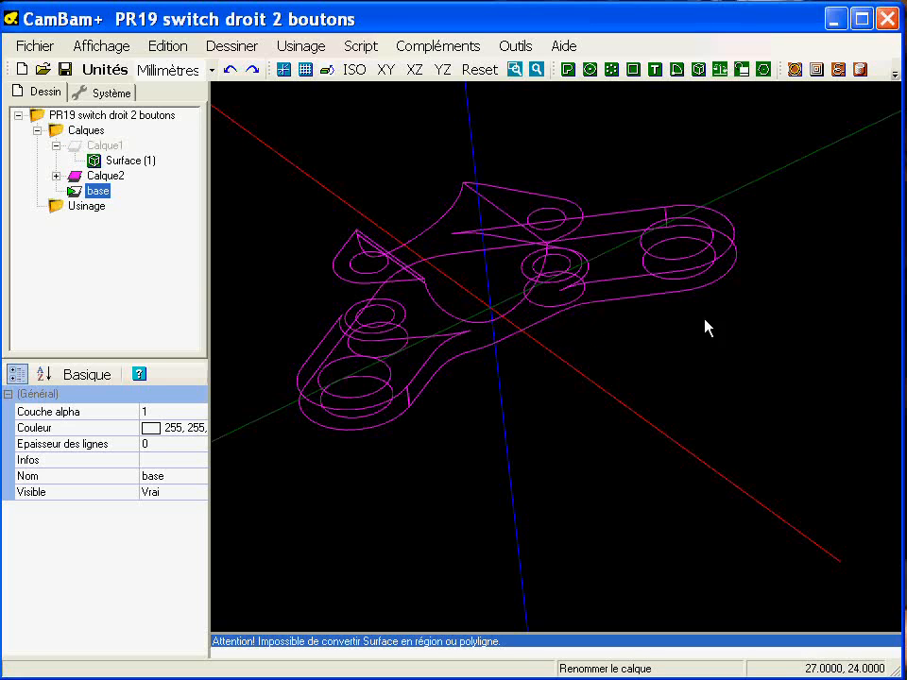
Step: Copy the part's outer contour polyline from Calque2 and paste it onto layer base
left_click(491, 350)
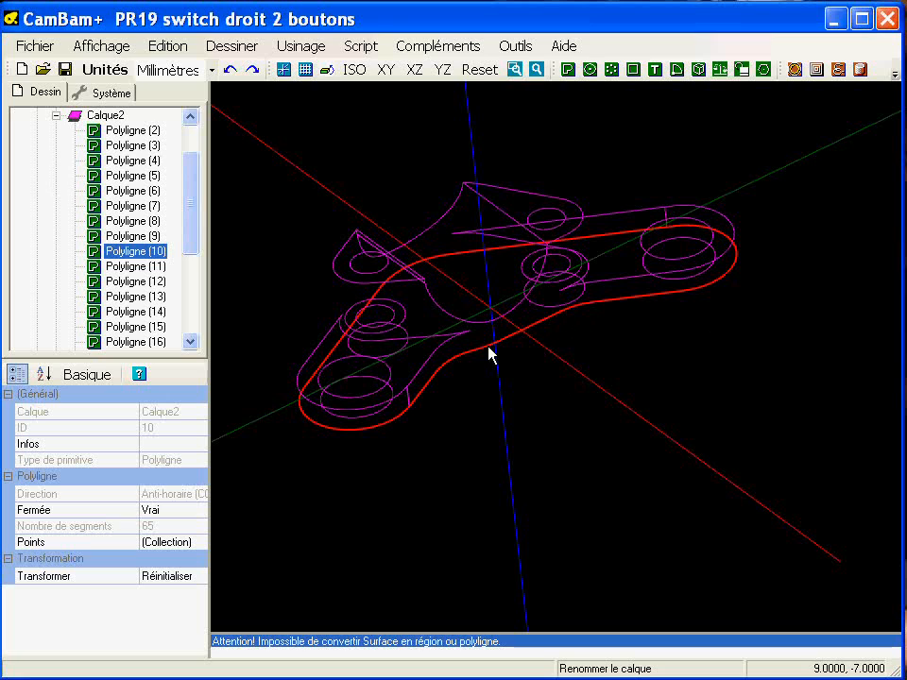
left_click_drag(463, 355, 380, 343, "alt")
right_click(253, 189)
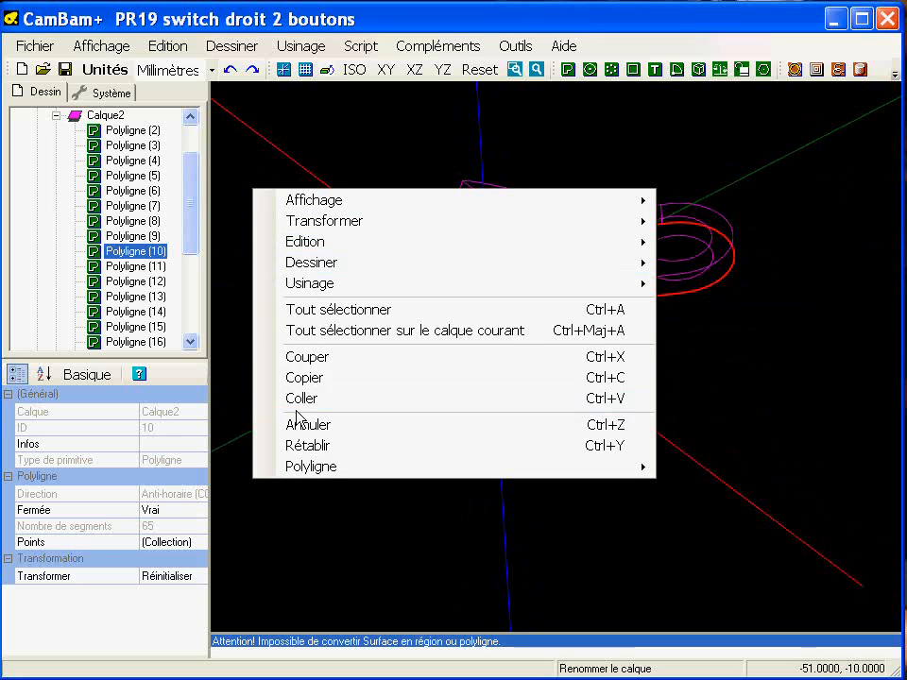
left_click(303, 379)
left_click_drag(189, 248, 192, 330)
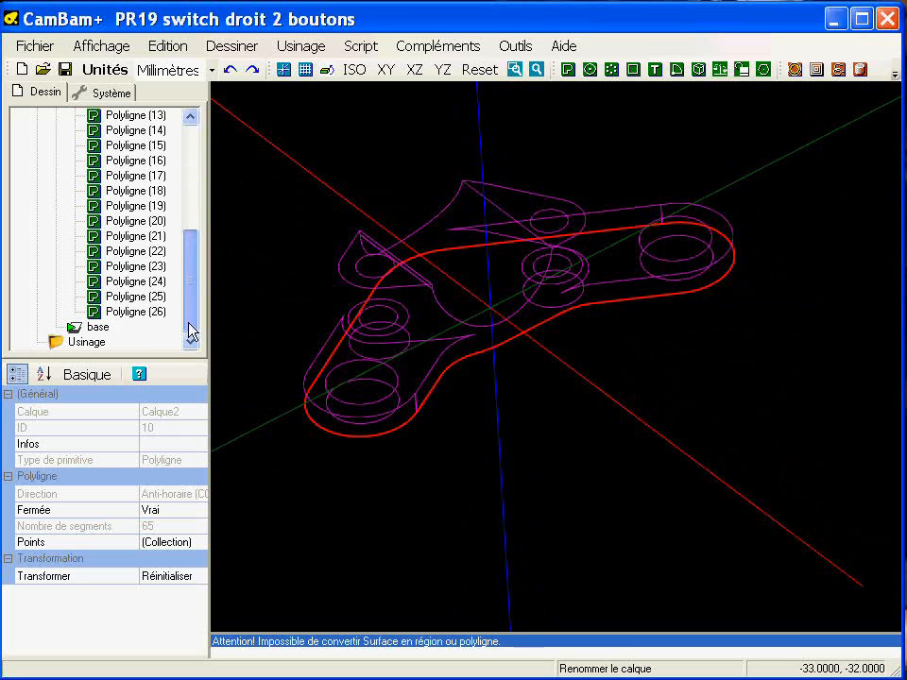
right_click(99, 327)
left_click(205, 550)
Step: Hide layer Calque2 so that only the contour on layer base is displayed in plan view
double_click(447, 326, "alt")
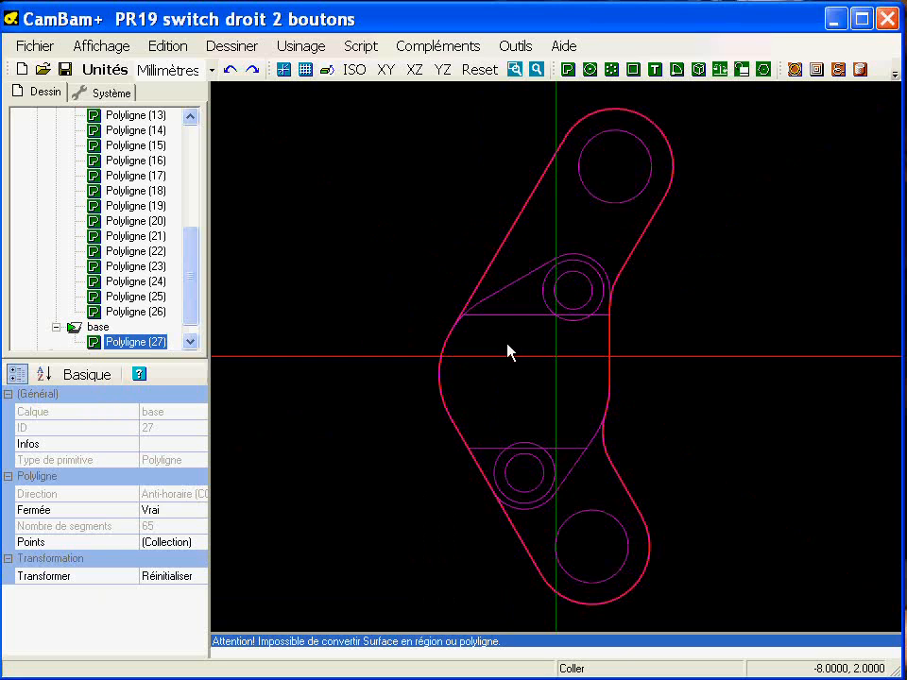
left_click_drag(189, 284, 188, 146)
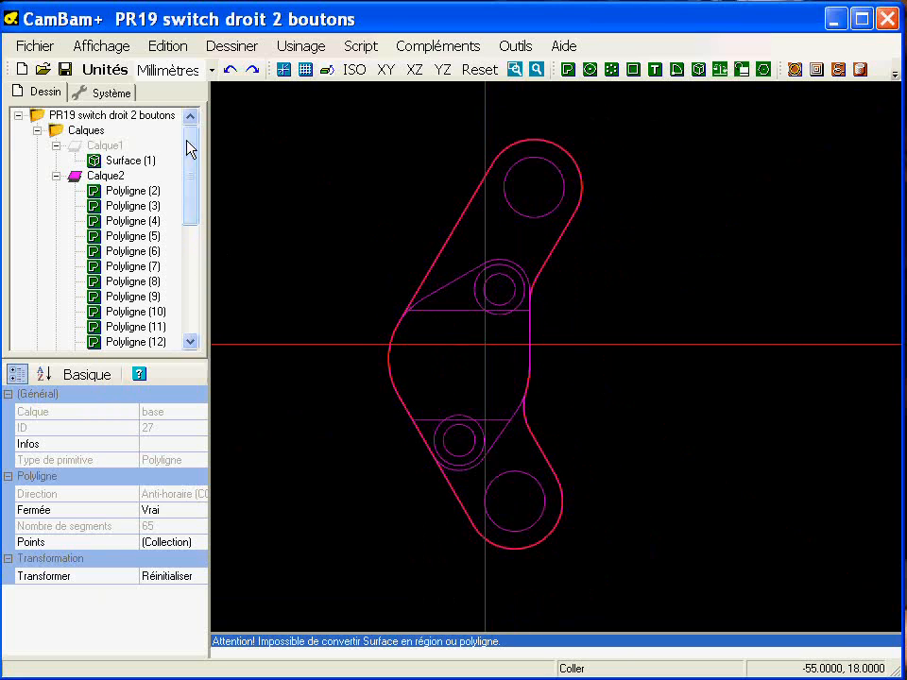
left_click(106, 179)
key("space")
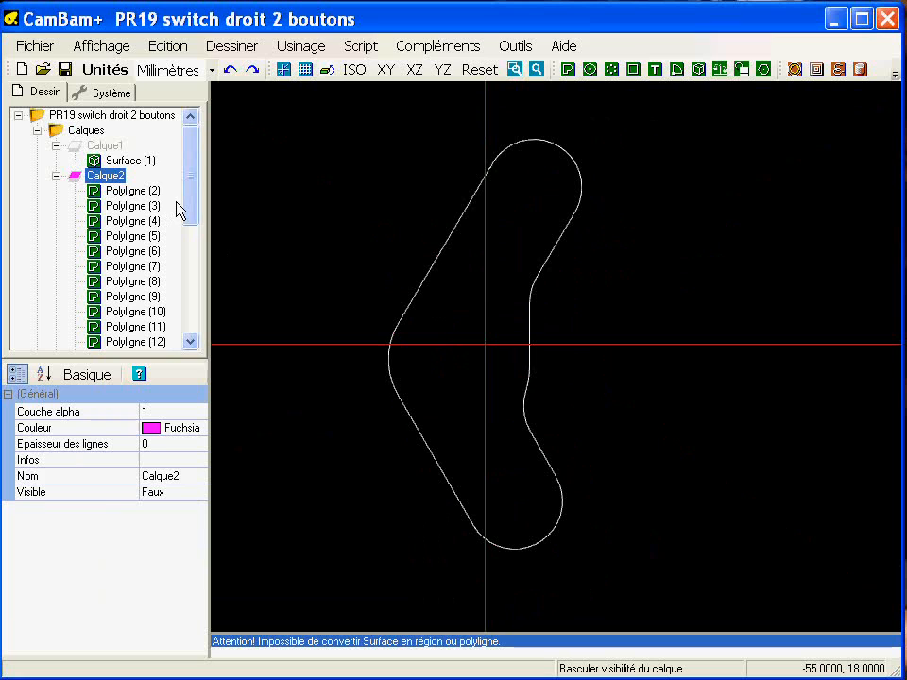
Step: Display the edit points of the contour polyline on layer base, and leave point editing without changes
left_click_drag(195, 188, 200, 307)
left_click(146, 327)
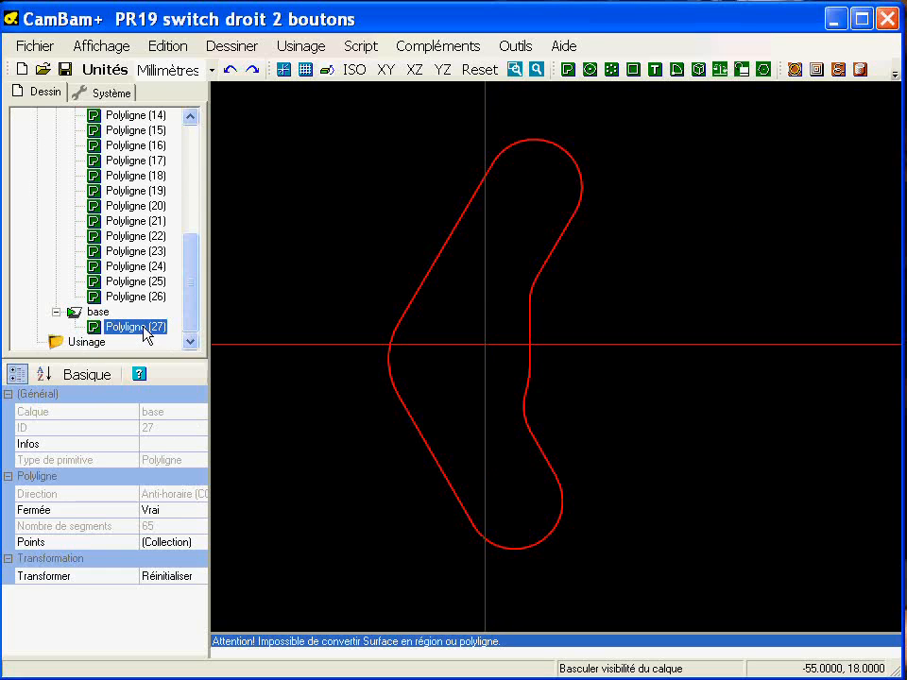
double_click(424, 293)
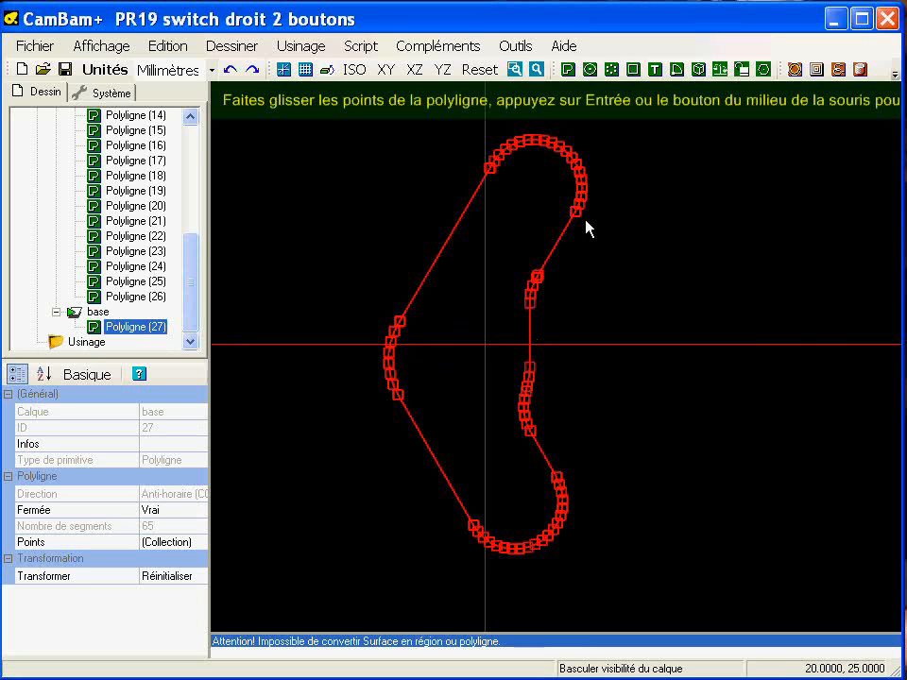
key("Return")
Step: Examine up close how the rounded end of the base contour is made of short straight segments
scroll(501, 274, "up", 2)
scroll(485, 301, "up", 3)
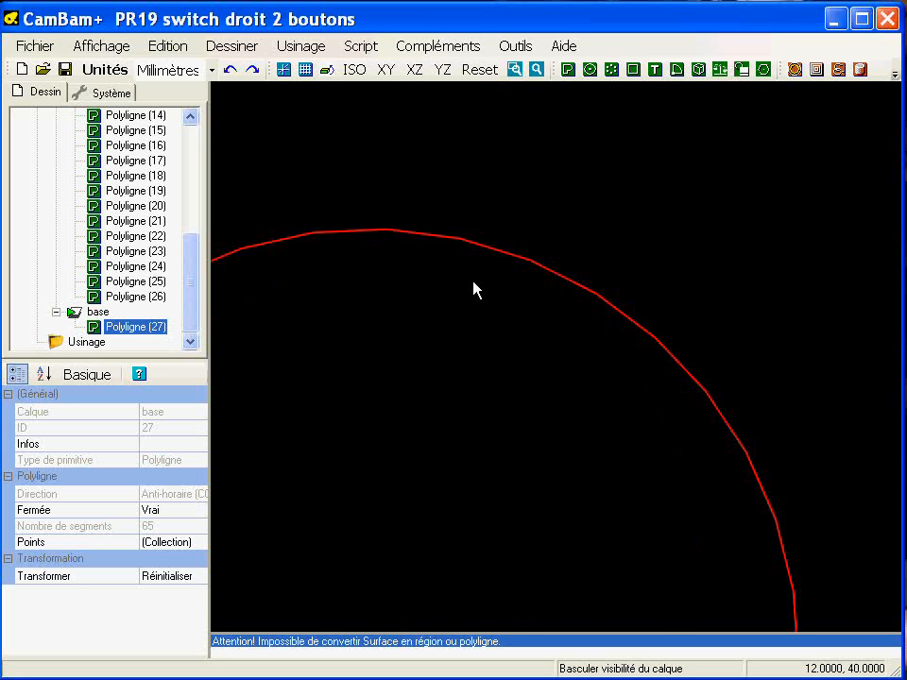
scroll(405, 239, "up", 1)
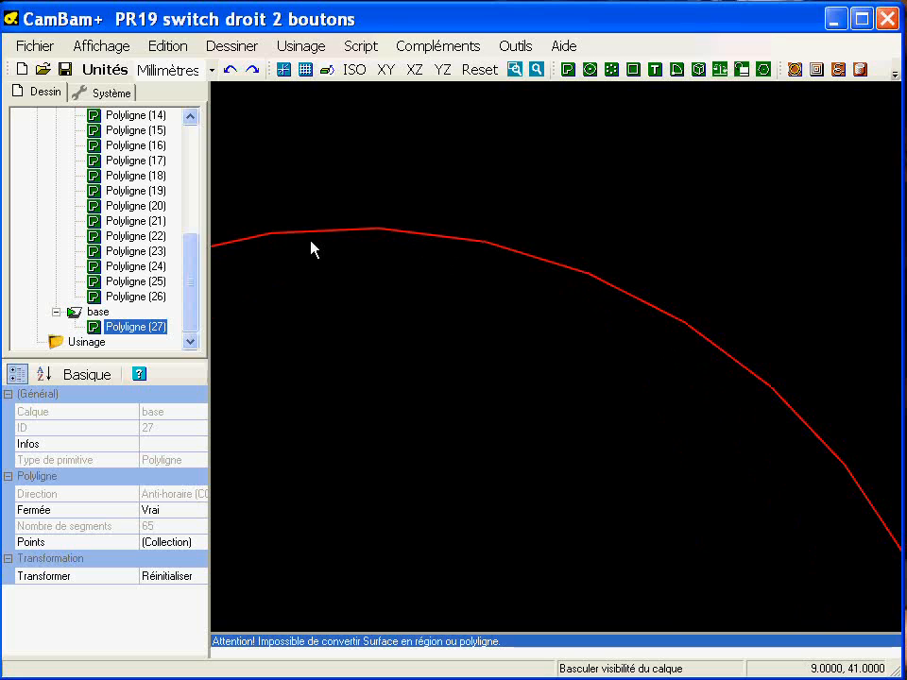
left_click(642, 304)
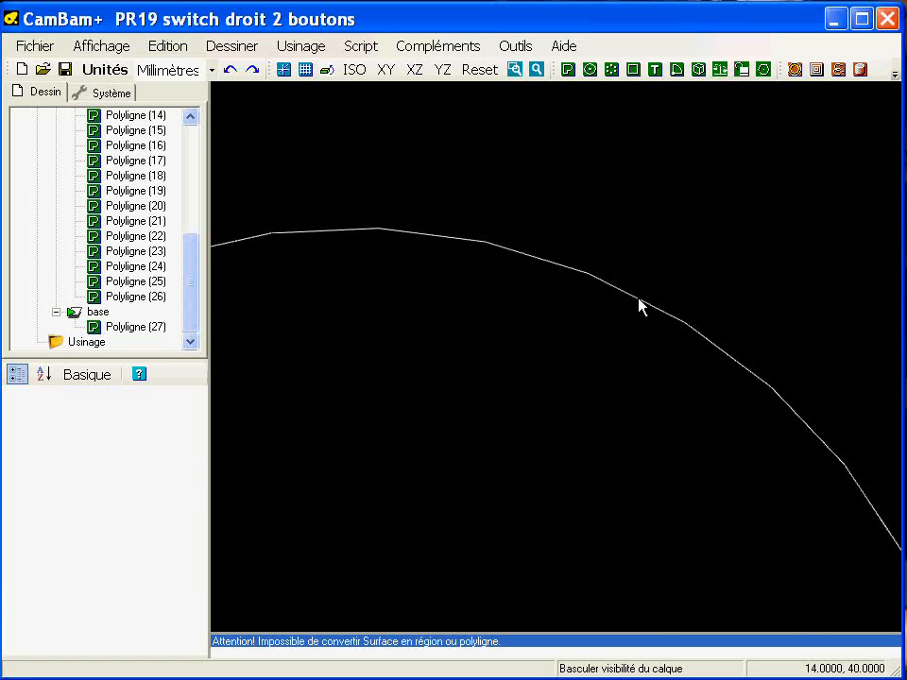
left_click(633, 304)
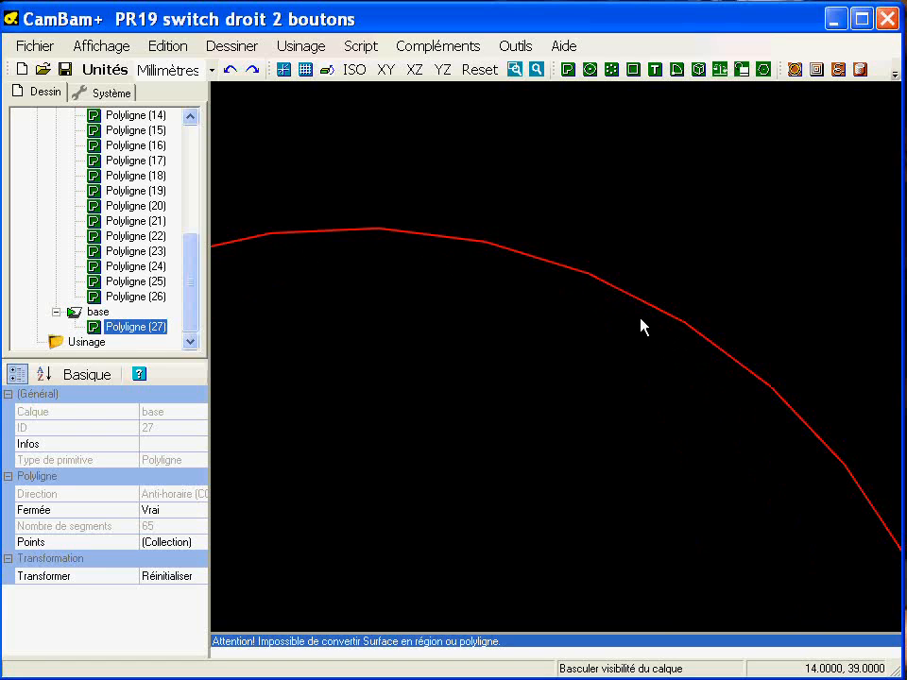
left_click(610, 304)
scroll(579, 320, "down", 3)
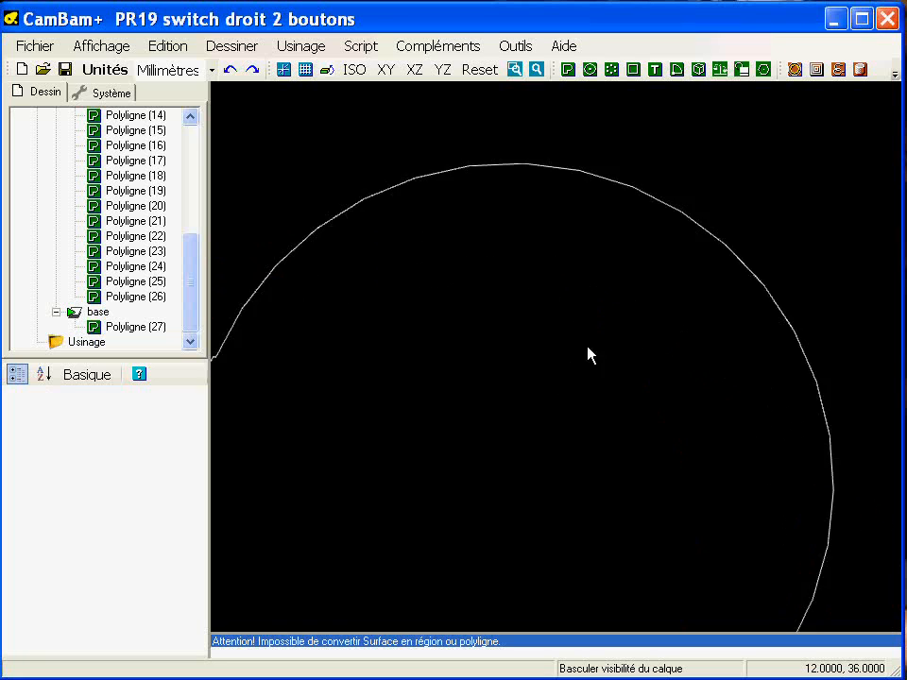
scroll(583, 313, "down", 3)
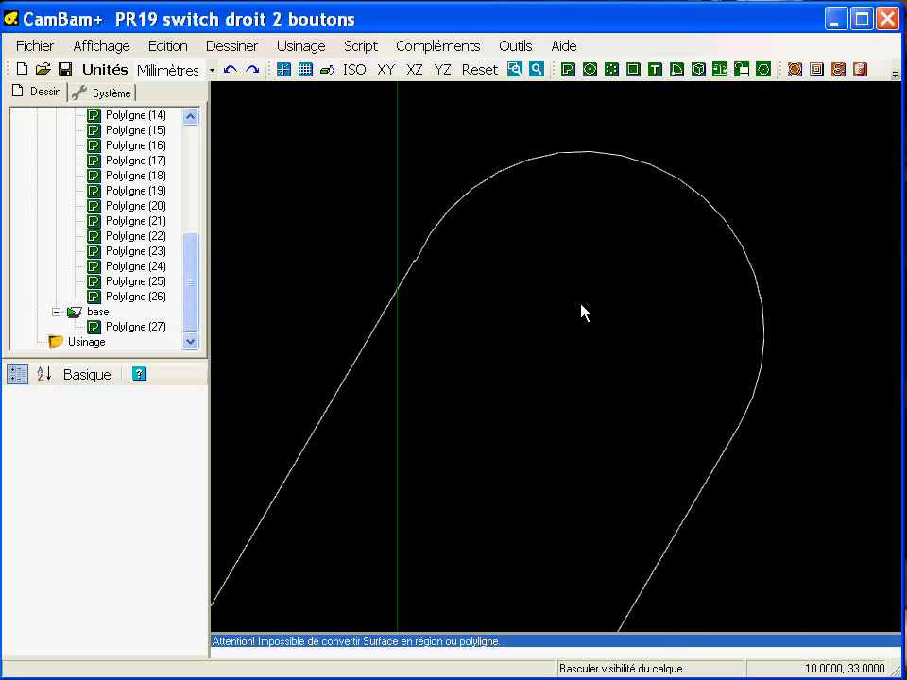
scroll(581, 323, "down", 5)
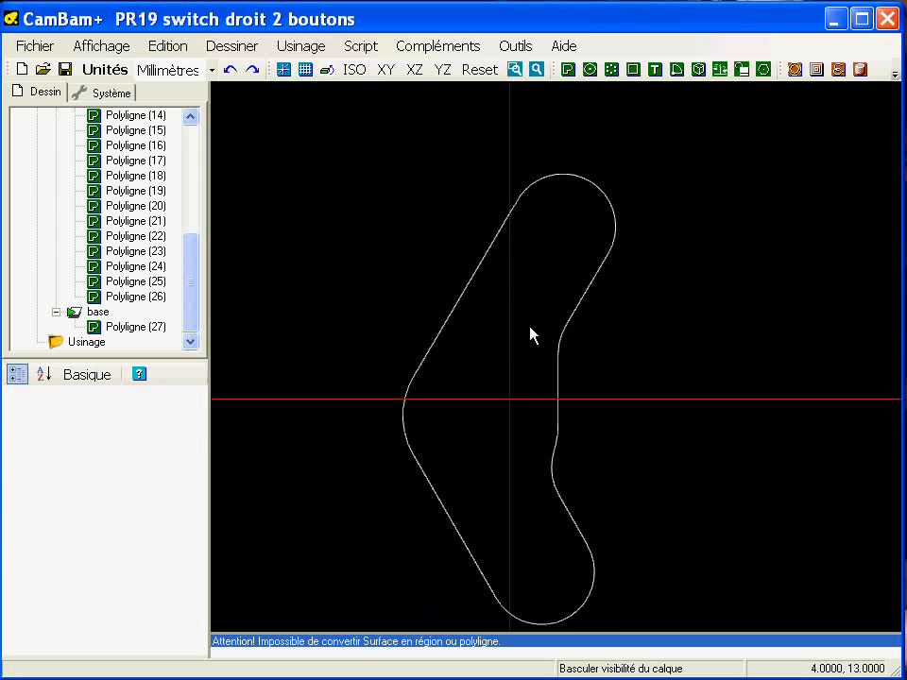
middle_click_drag(452, 325, 438, 325)
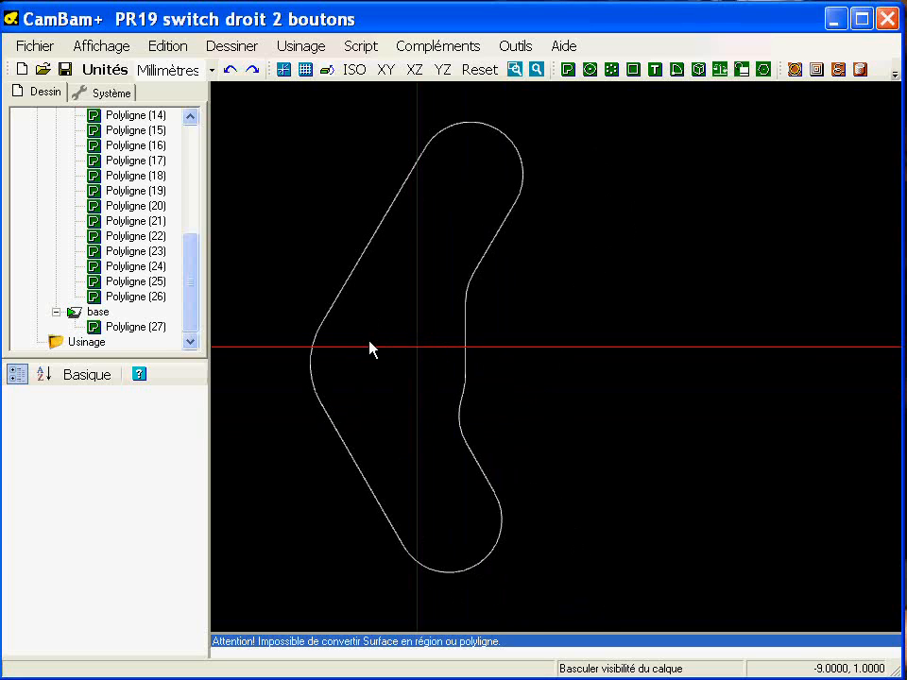
Step: Try inserting arcs (Insérer des arcs) into the base contour with a tolerance of 1, and undo it
left_click(347, 290)
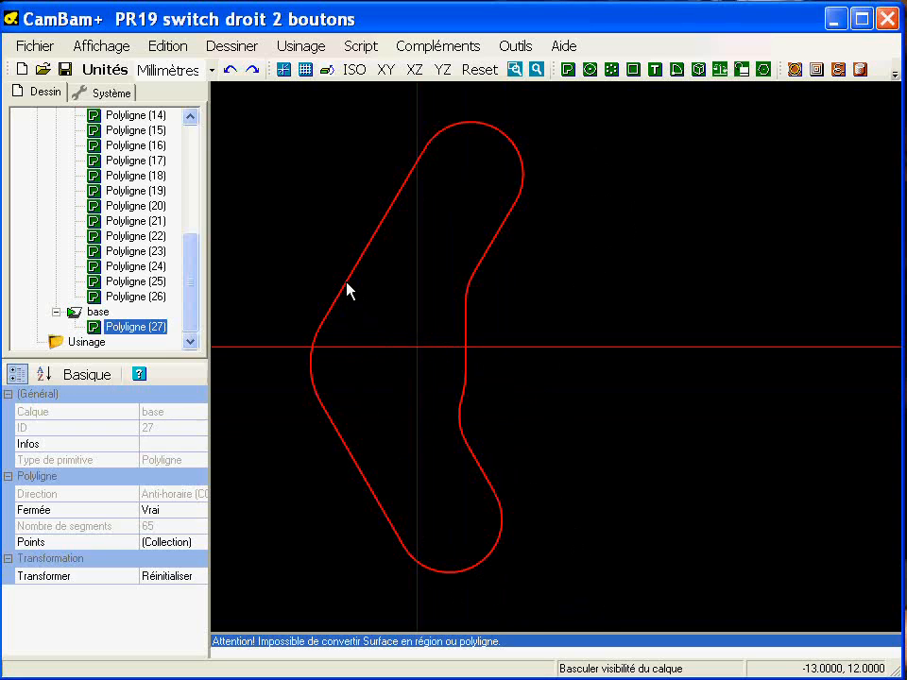
right_click(229, 121)
mouse_move(244, 396)
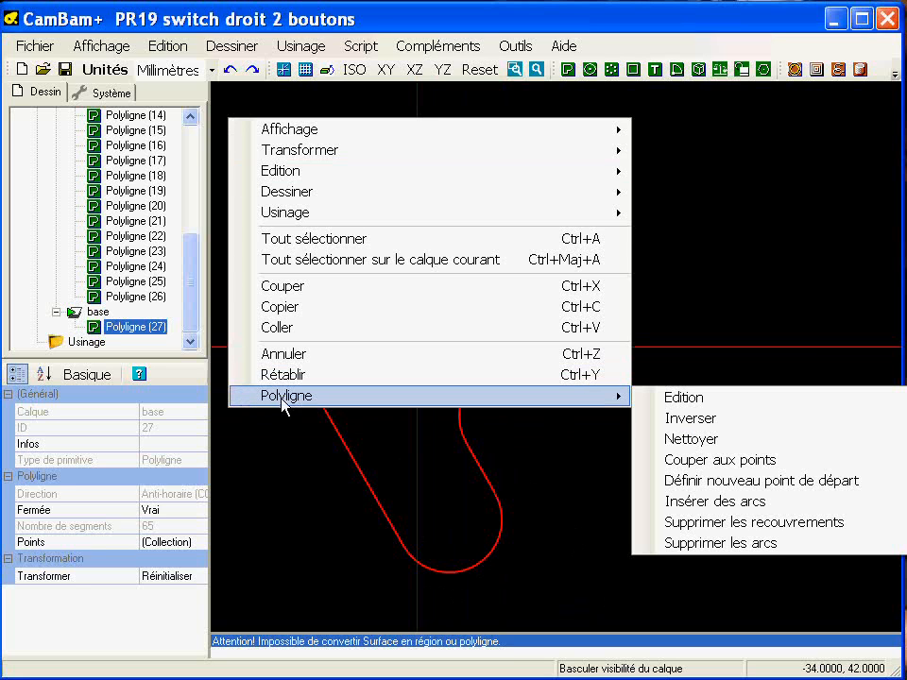
left_click(786, 504)
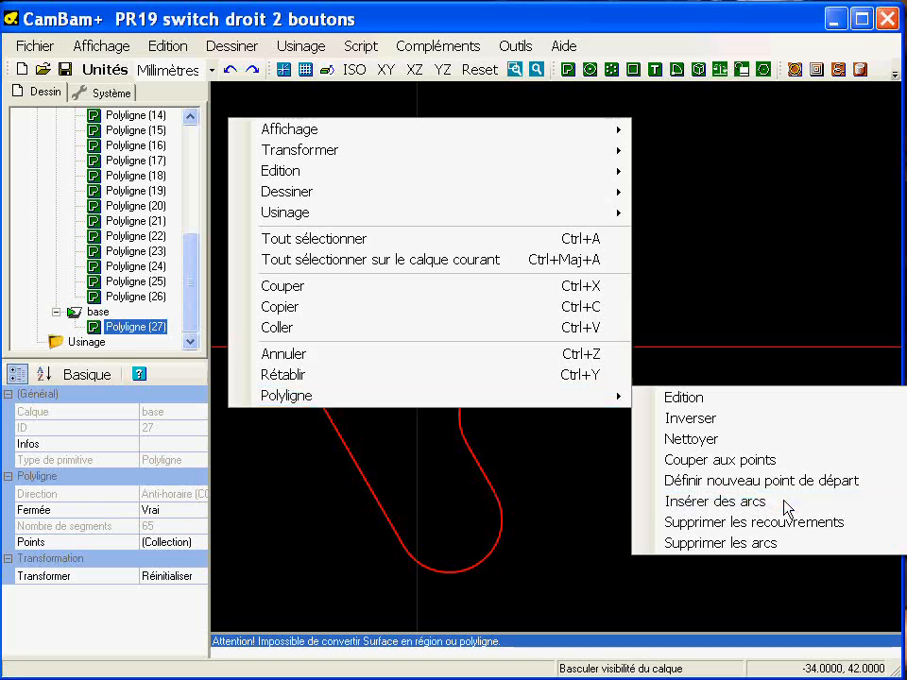
left_click_drag(132, 335, 641, 261)
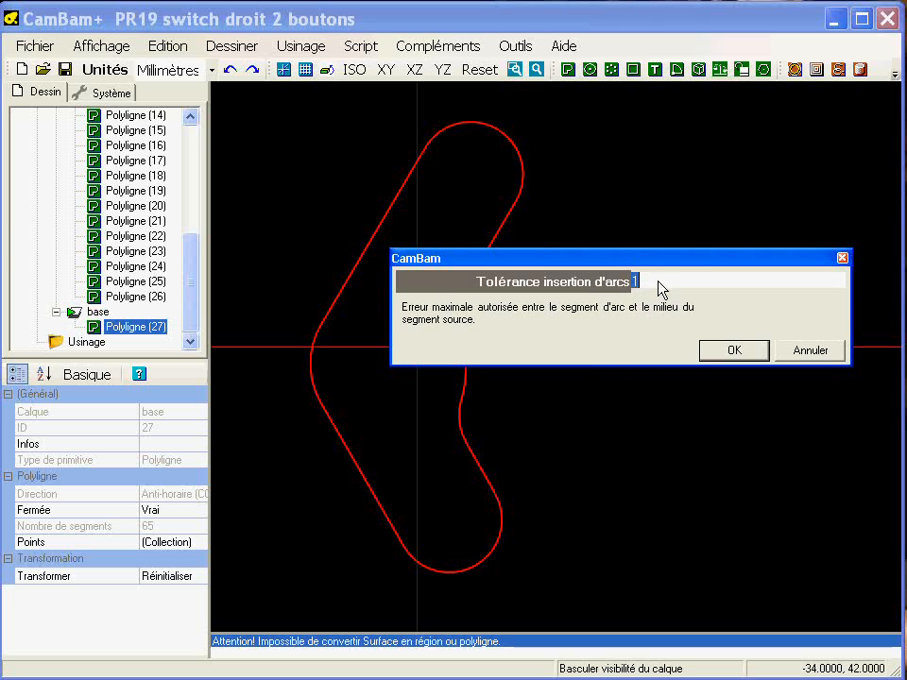
left_click(733, 356)
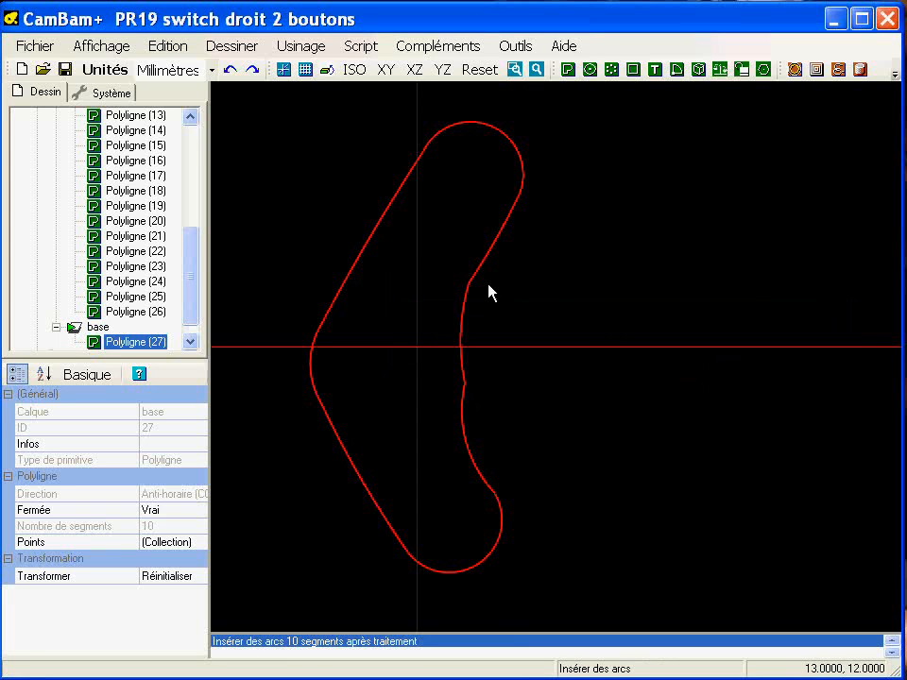
left_click(232, 70)
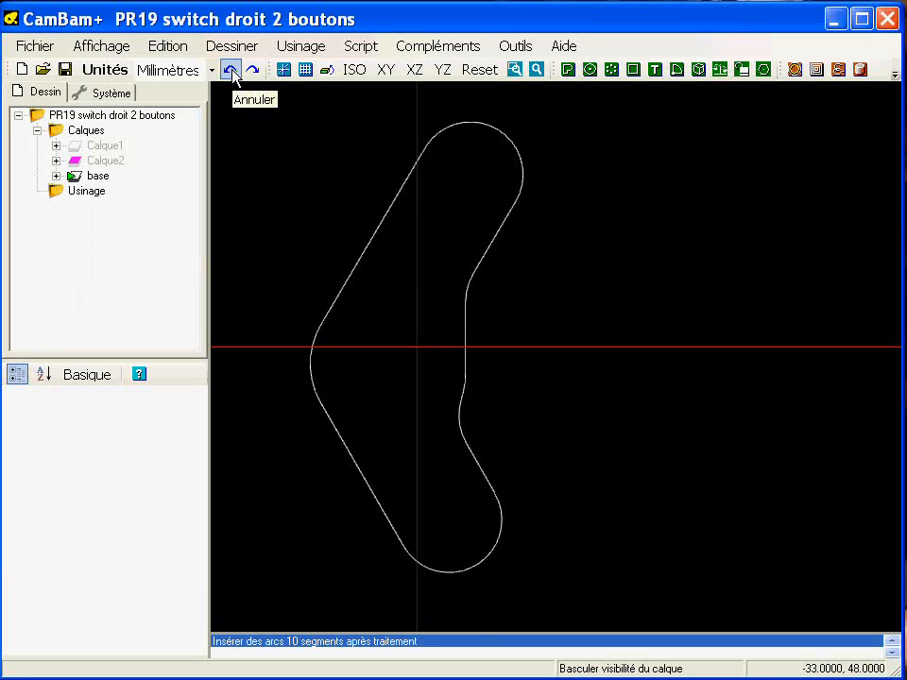
Step: Try inserting arcs (Insérer des arcs) into the base contour with a tolerance of .02
left_click(468, 299)
right_click(260, 170)
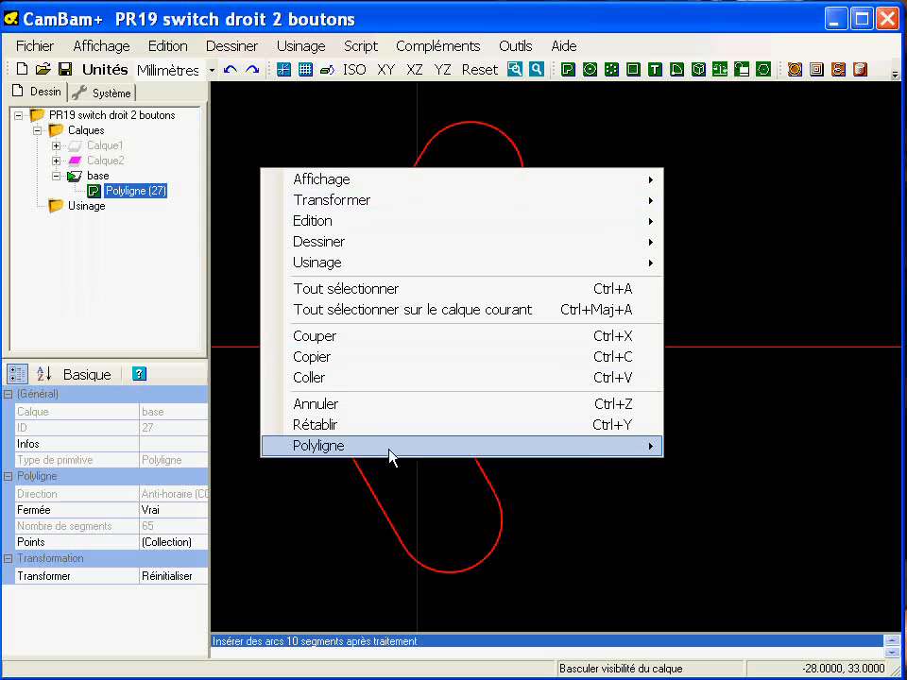
mouse_move(390, 451)
left_click(745, 551)
type(".02")
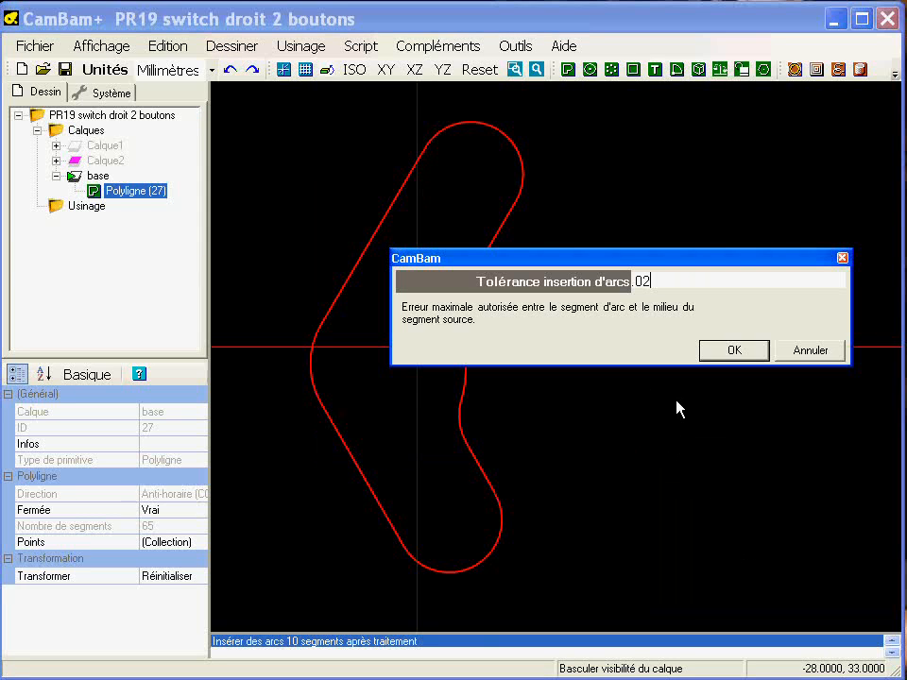
left_click(729, 350)
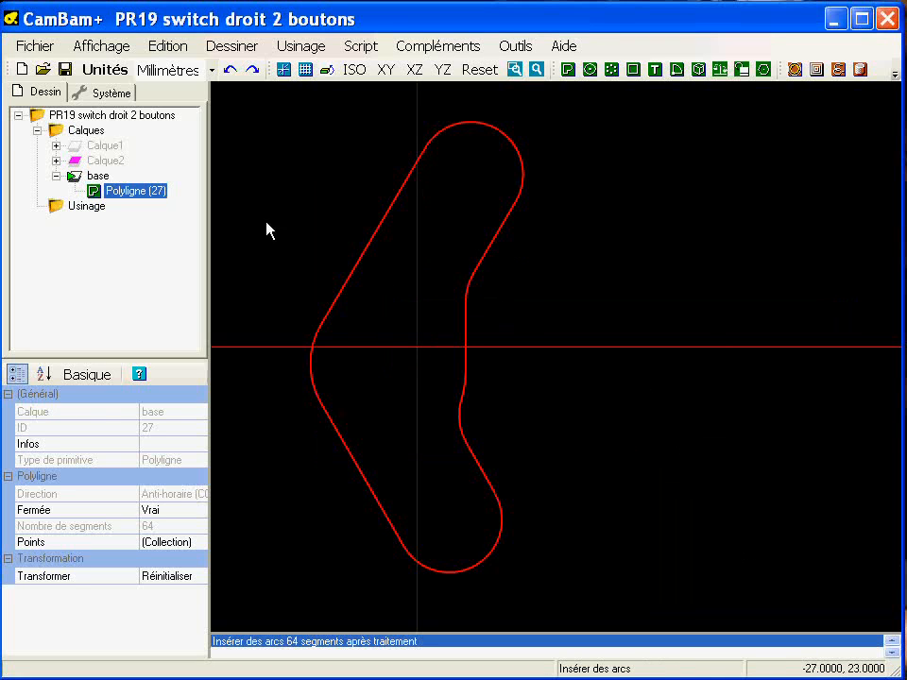
Step: Check the edit points of the base contour and undo the arc insertion made with the .02 tolerance
left_click(229, 70)
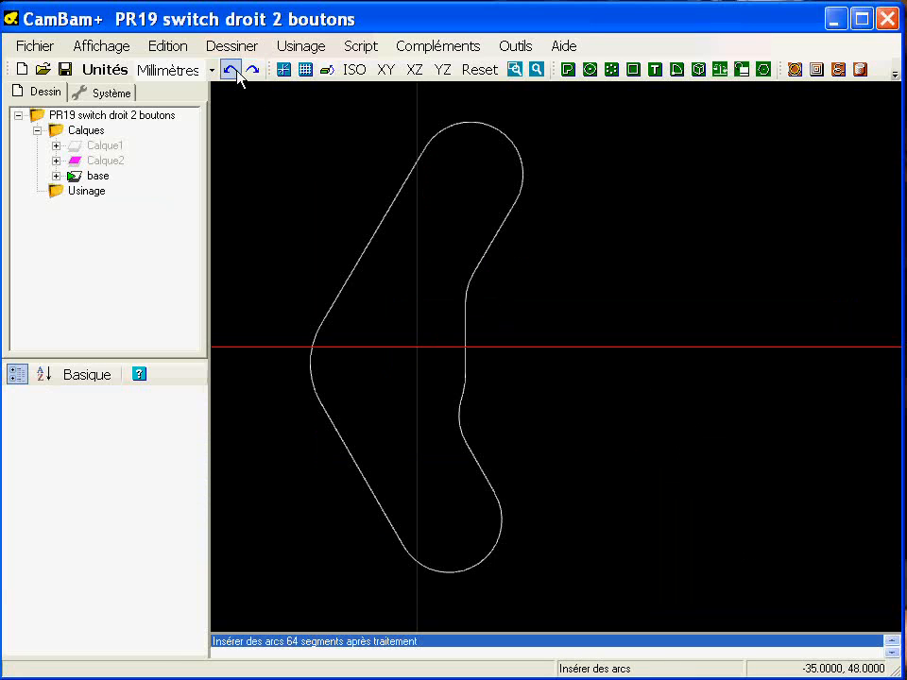
left_click(466, 301)
double_click(466, 301)
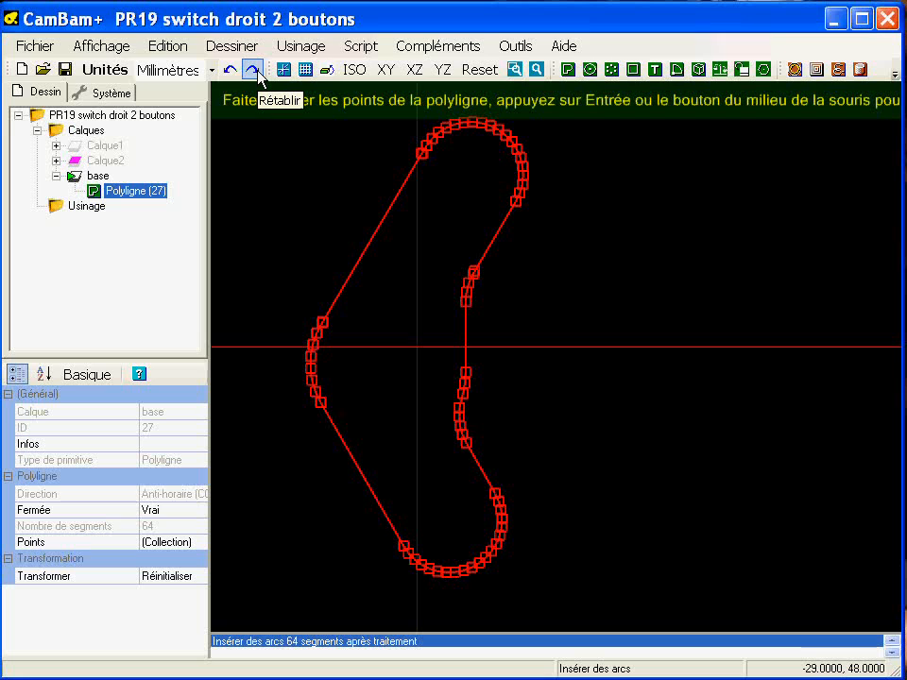
left_click(231, 71)
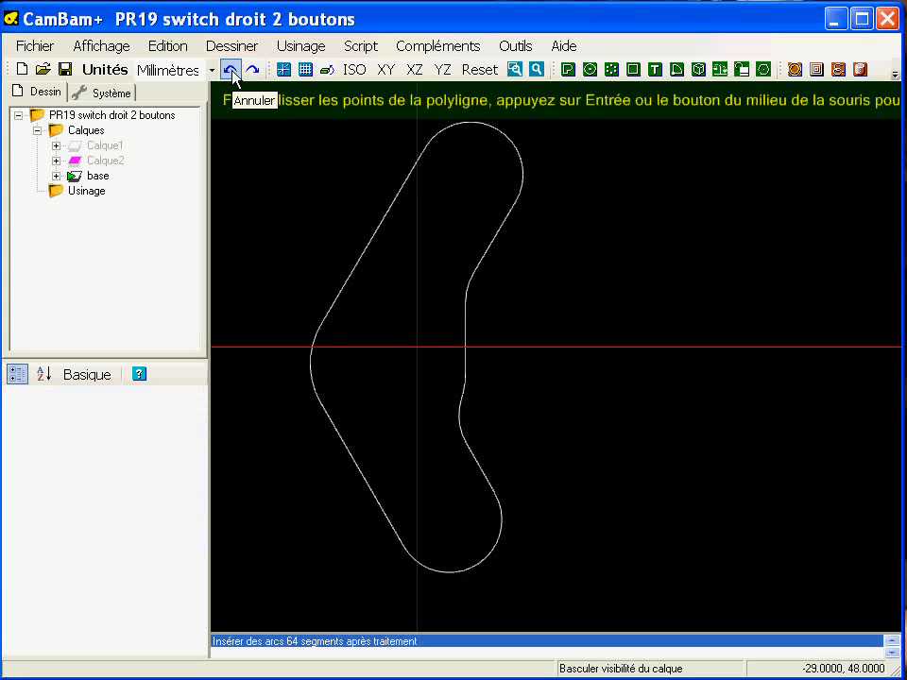
Step: Insert arcs into the base contour with its edit points shown, replacing the .02 tolerance, and leave point editing
left_click(488, 253)
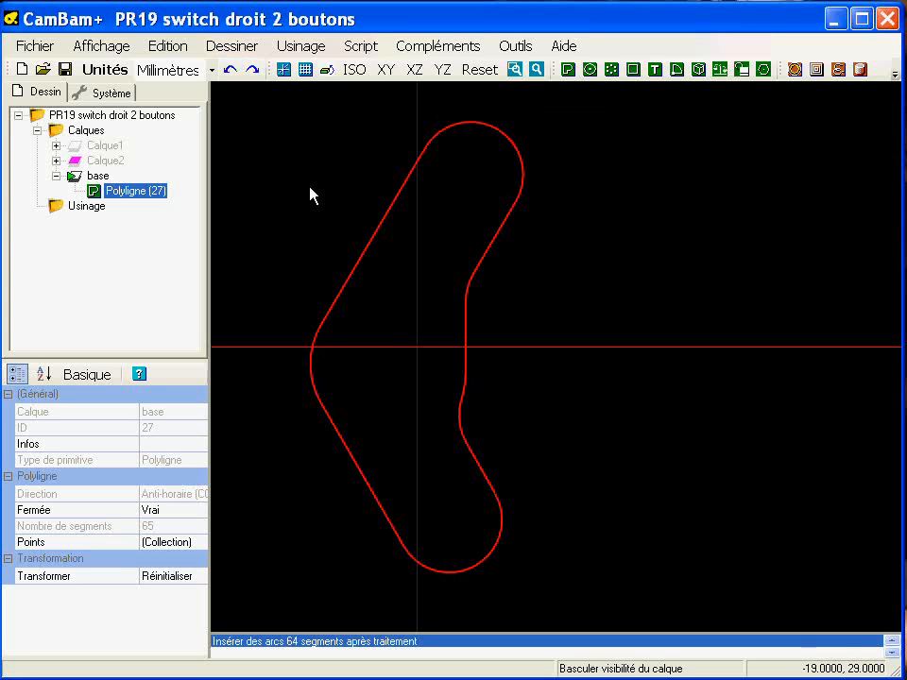
double_click(378, 237)
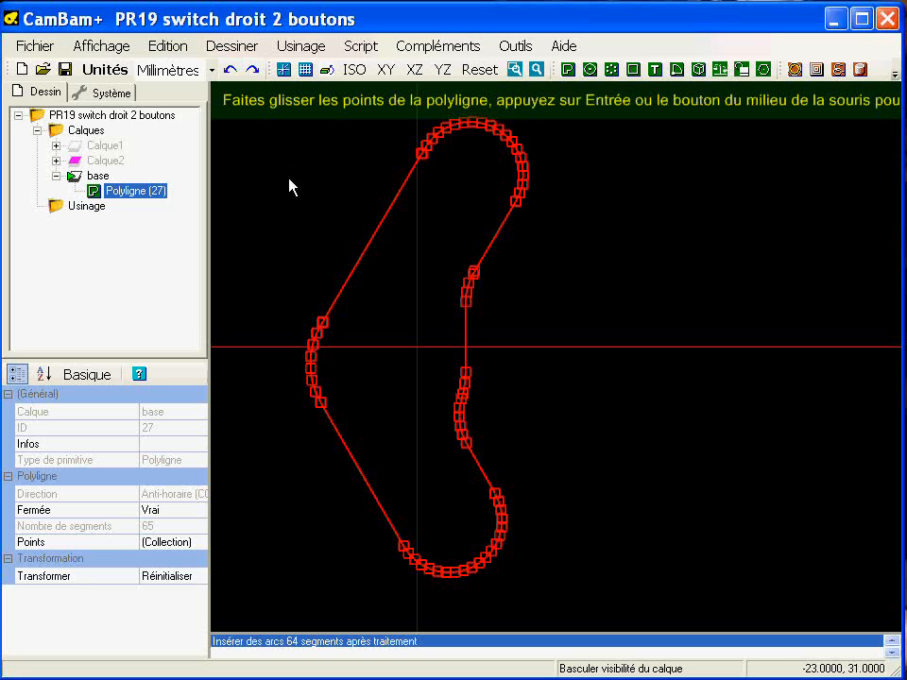
right_click(243, 166)
mouse_move(332, 434)
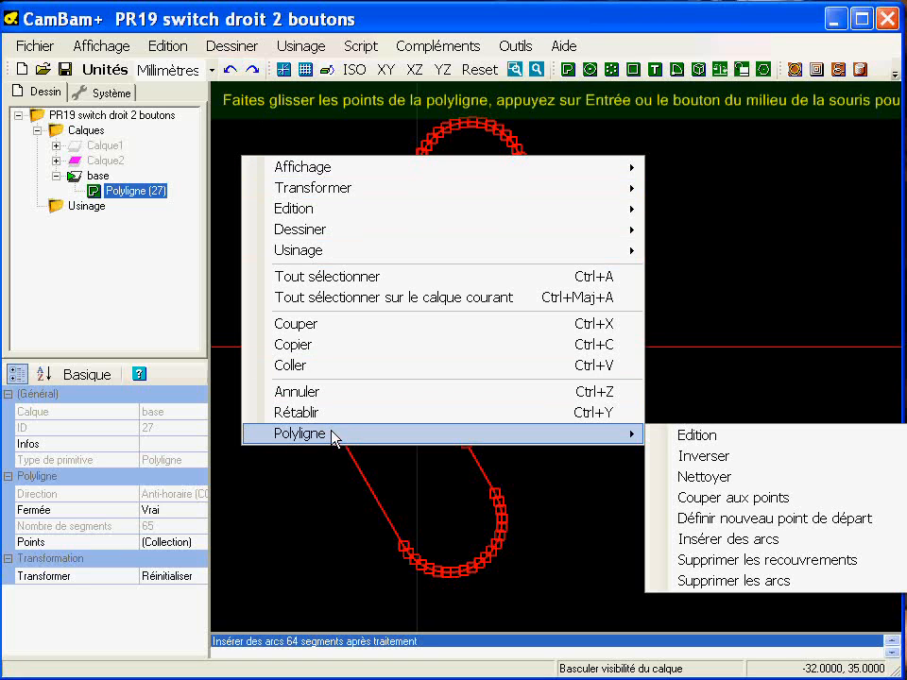
left_click(749, 541)
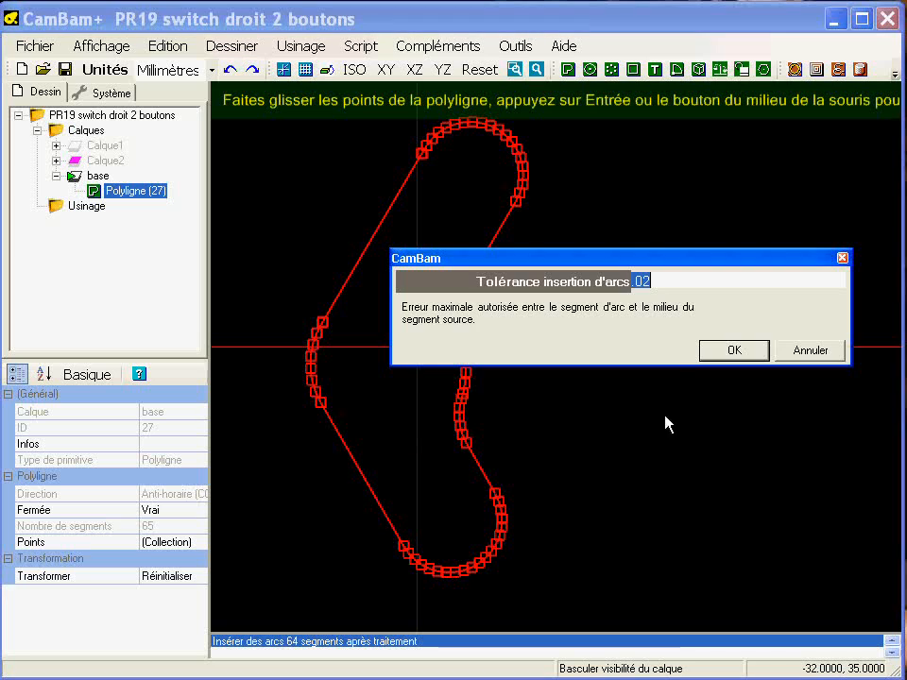
key("BackSpace")
key("Return")
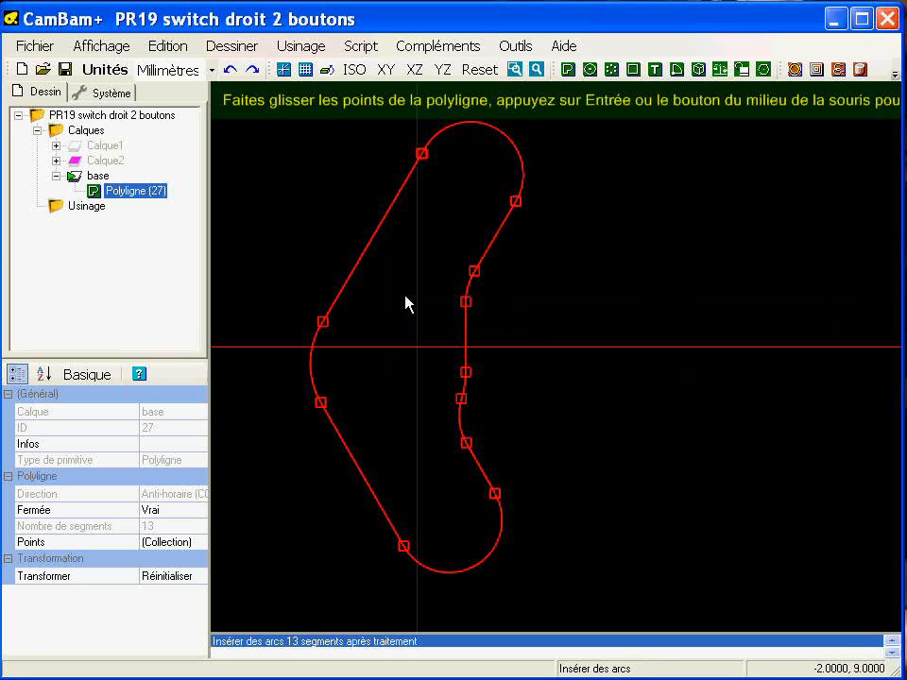
key("Return")
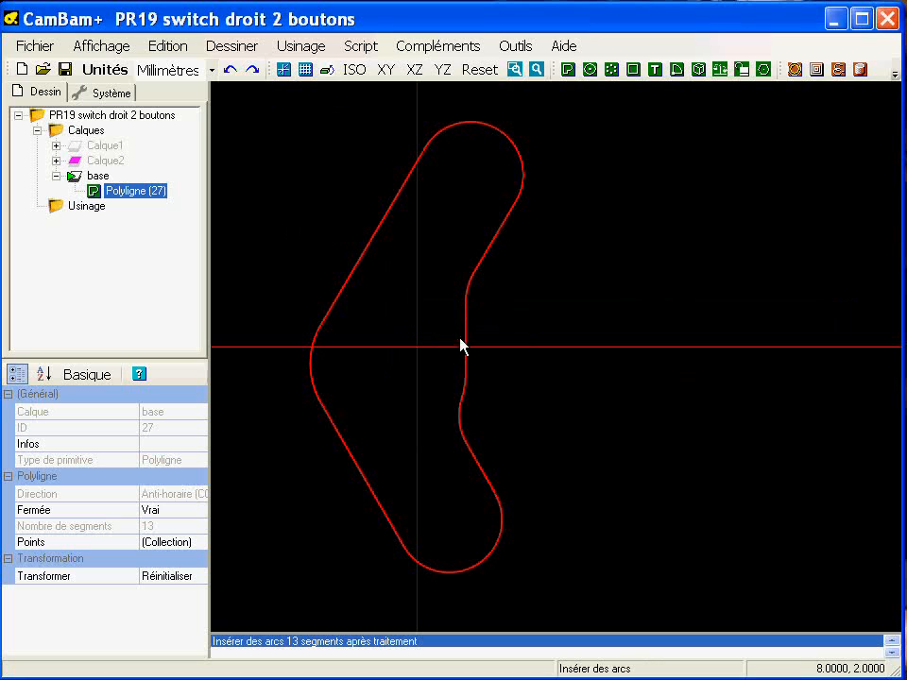
scroll(448, 351, "down", 1)
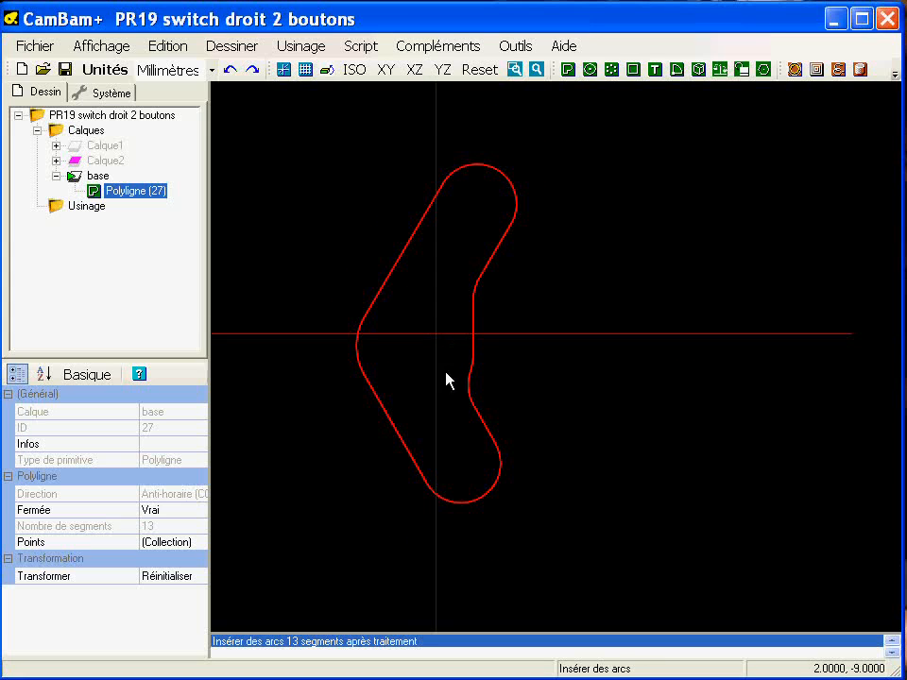
Step: Show Calque1 and examine the solid part from several 3D angles together with the base contour
middle_click_drag(451, 365, 492, 364)
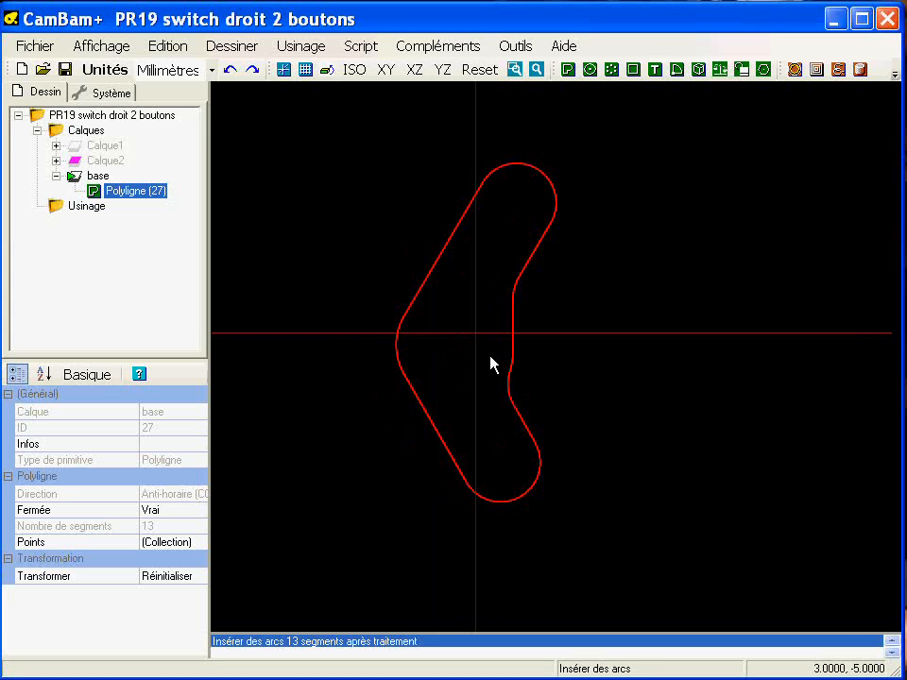
left_click(94, 147)
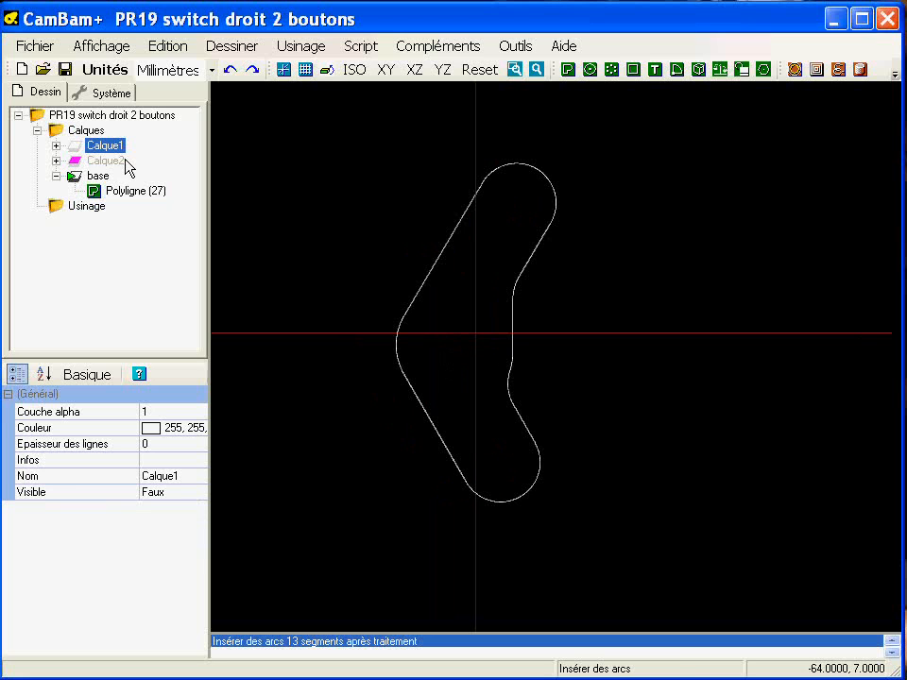
key("space")
left_click_drag(421, 430, 529, 434, "alt")
middle_click_drag(527, 426, 524, 452)
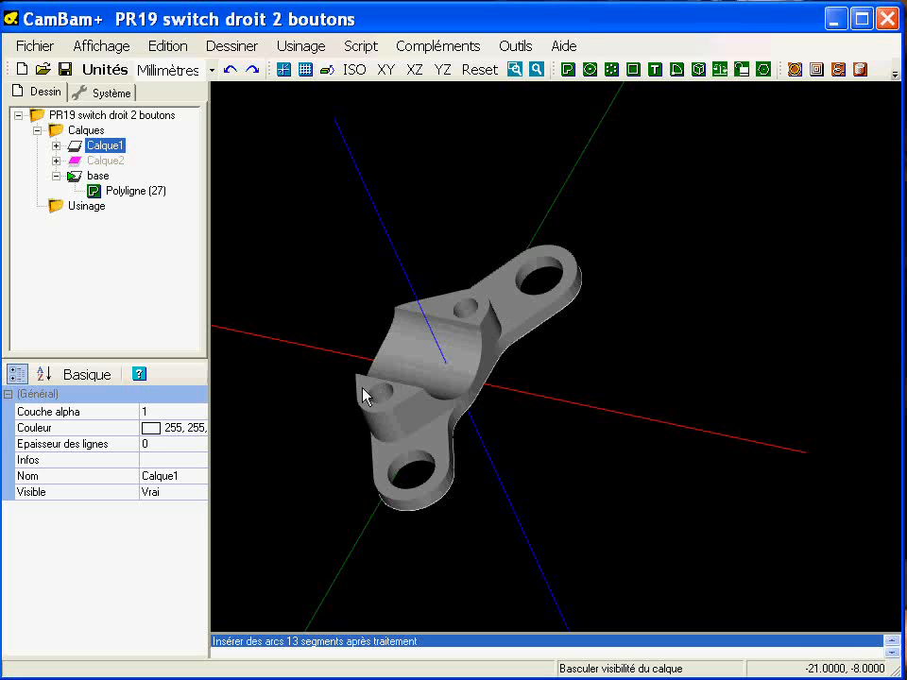
left_click_drag(456, 406, 507, 346, "alt")
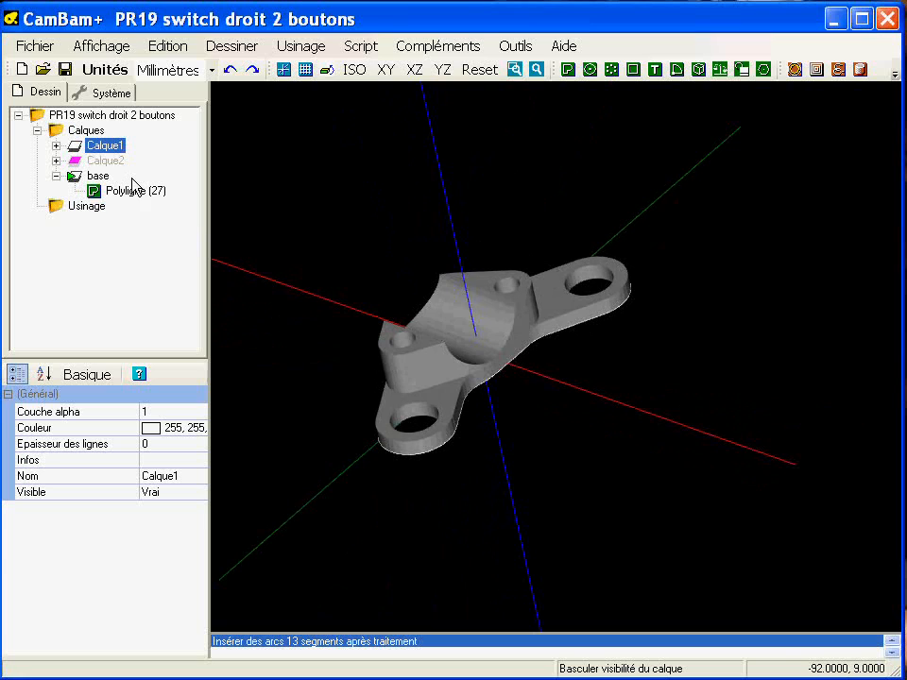
Step: Hide the solid on Calque1 and show the extracted edges on Calque2
left_click(96, 135)
left_click(106, 148)
key("space")
key("Down")
key("space")
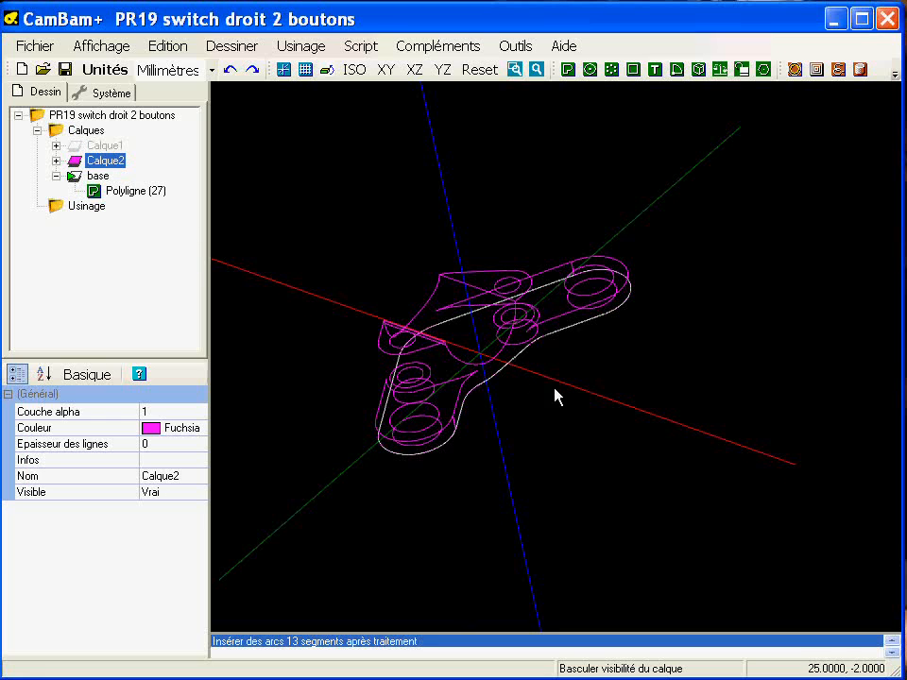
Step: Select the upper edge circles of the two large end holes and the two small boss holes on Calque2, and copy them
middle_click_drag(518, 397, 512, 358)
scroll(500, 351, "up", 3)
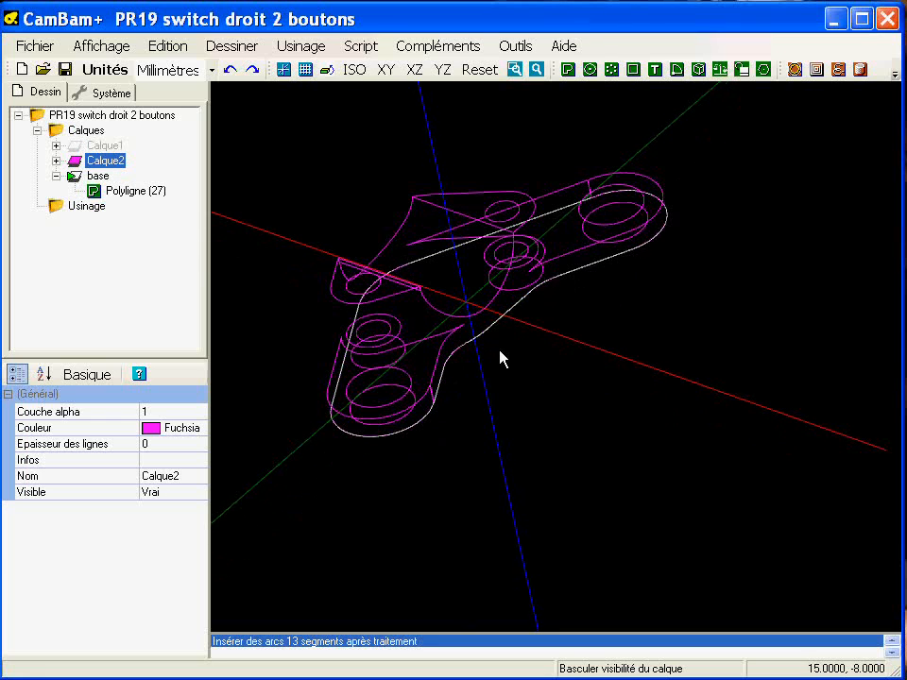
left_click(412, 384)
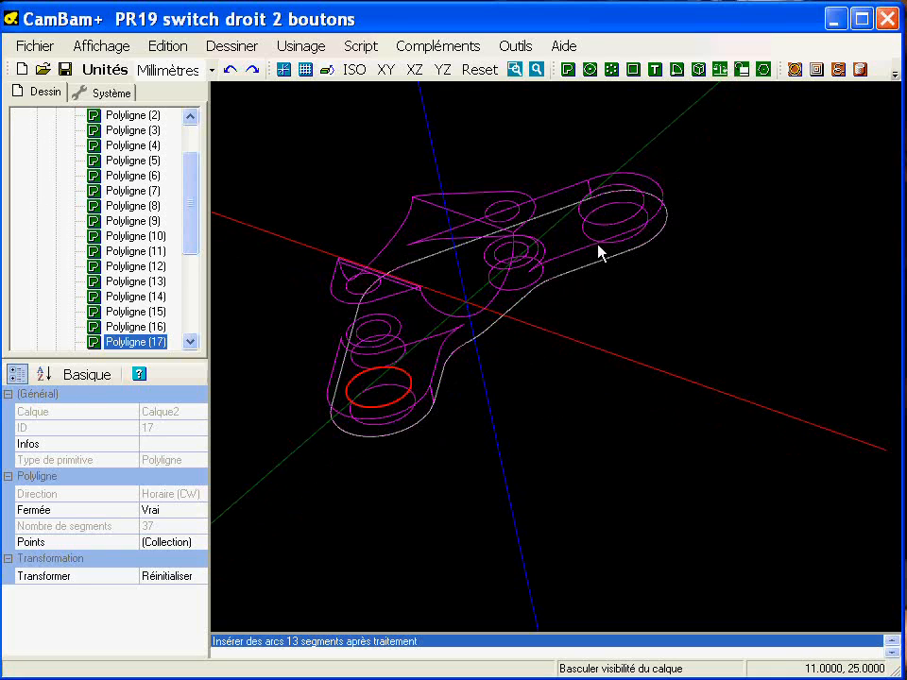
left_click(616, 225, "ctrl")
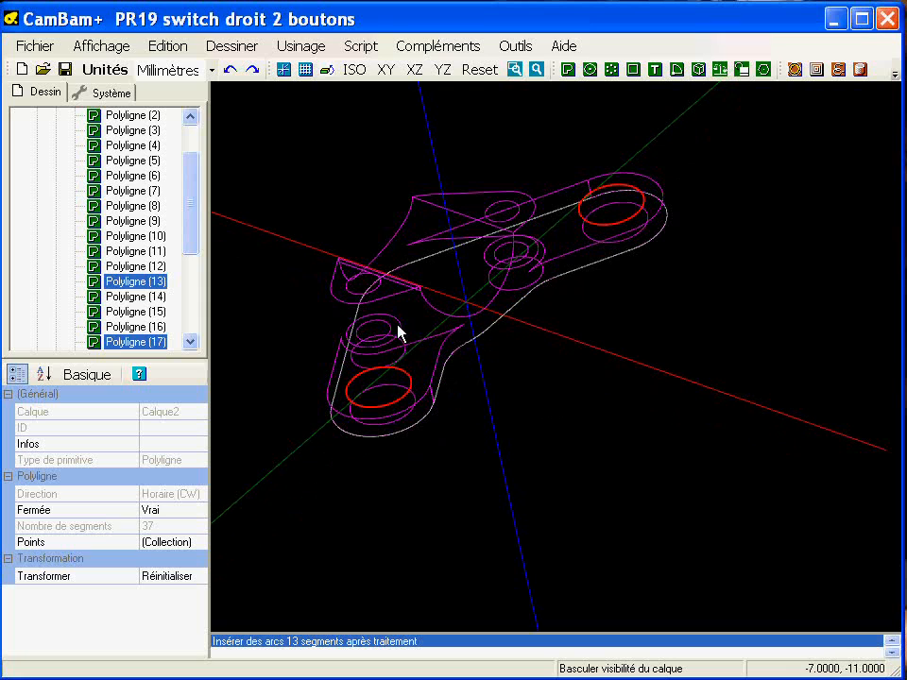
left_click(375, 293, "ctrl")
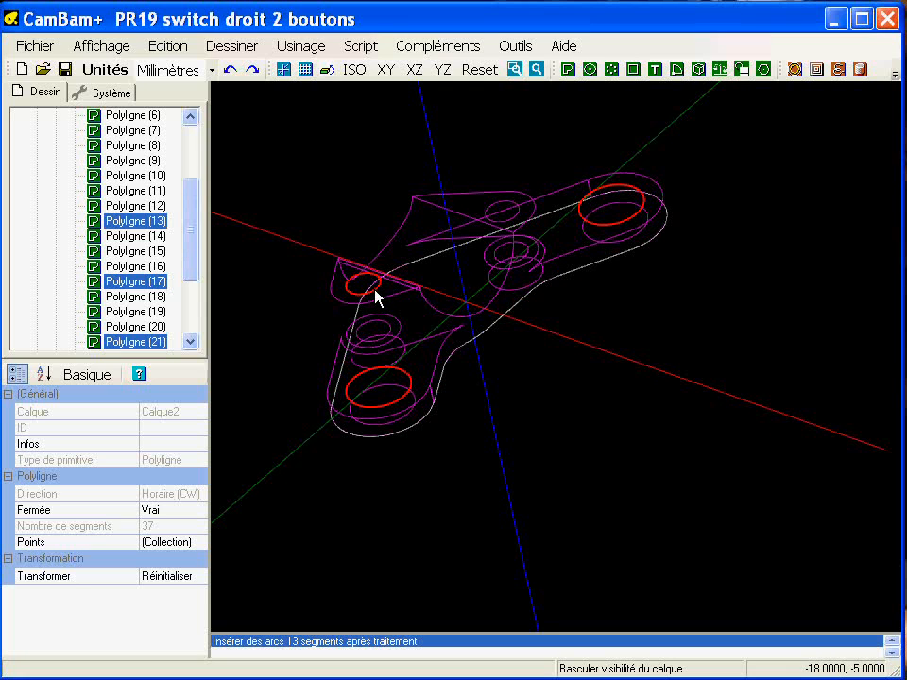
left_click(519, 215, "ctrl")
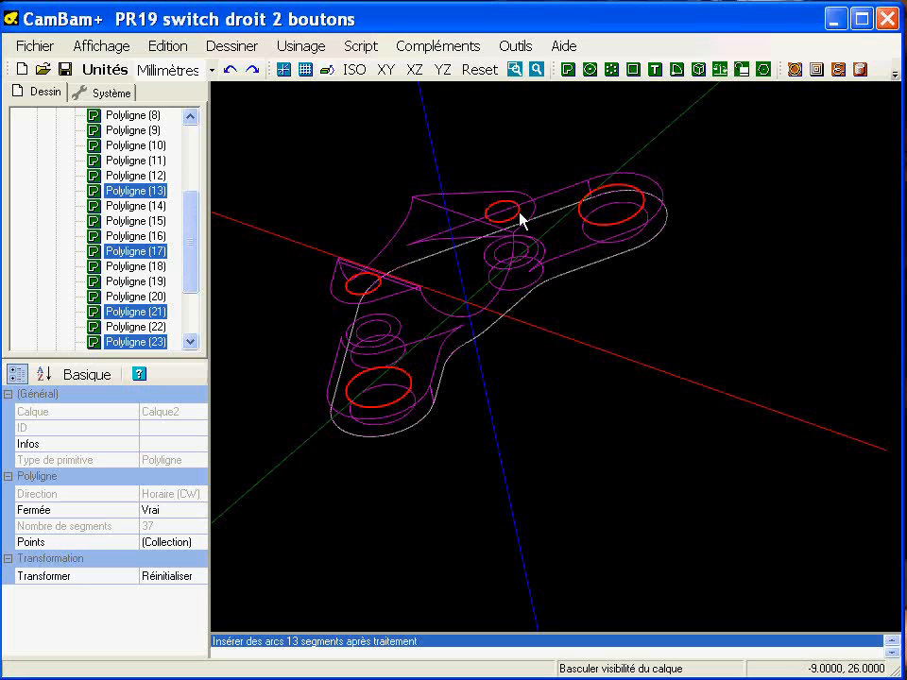
left_click_drag(519, 335, 501, 348, "alt")
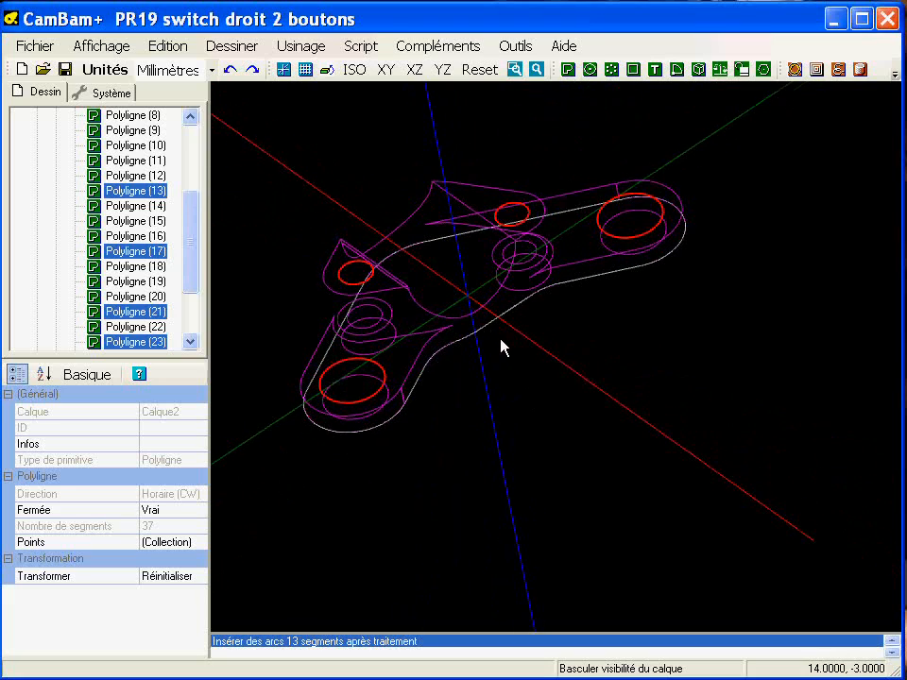
right_click(294, 182)
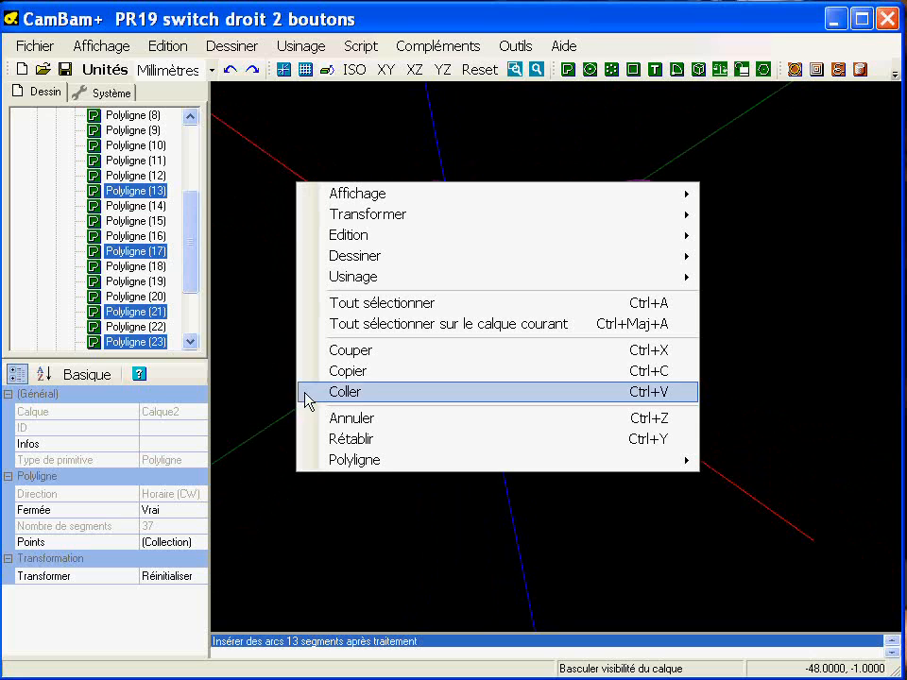
left_click(345, 371)
Step: Collapse Calque2 in the tree and create a new layer, Calque3, with its colour set to Cyan
left_click_drag(202, 237, 203, 159)
left_click(56, 161)
right_click(91, 132)
left_click(122, 144)
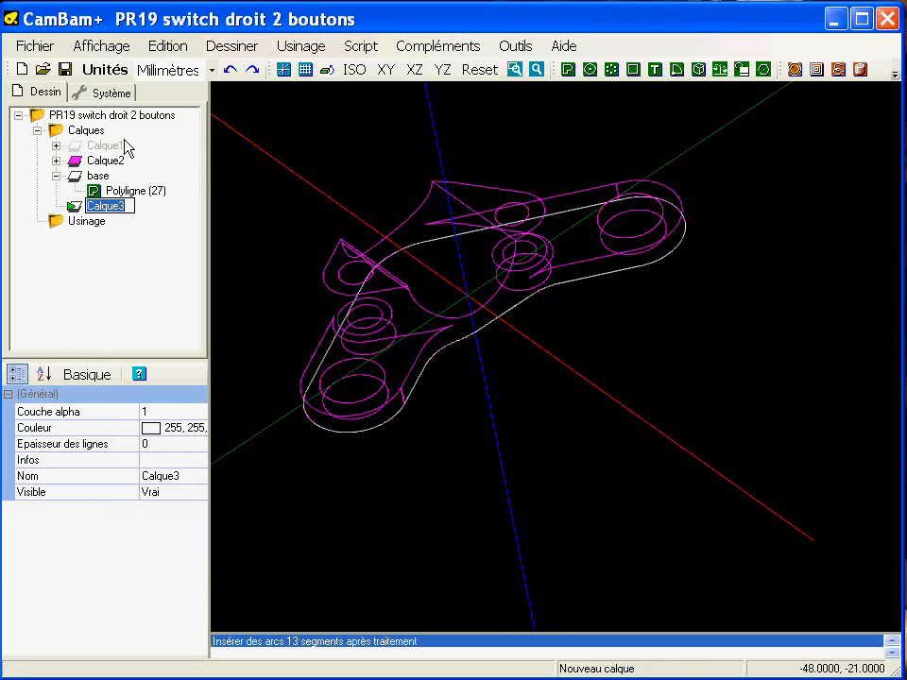
key("Return")
left_click(201, 429)
left_click(197, 428)
left_click(149, 519)
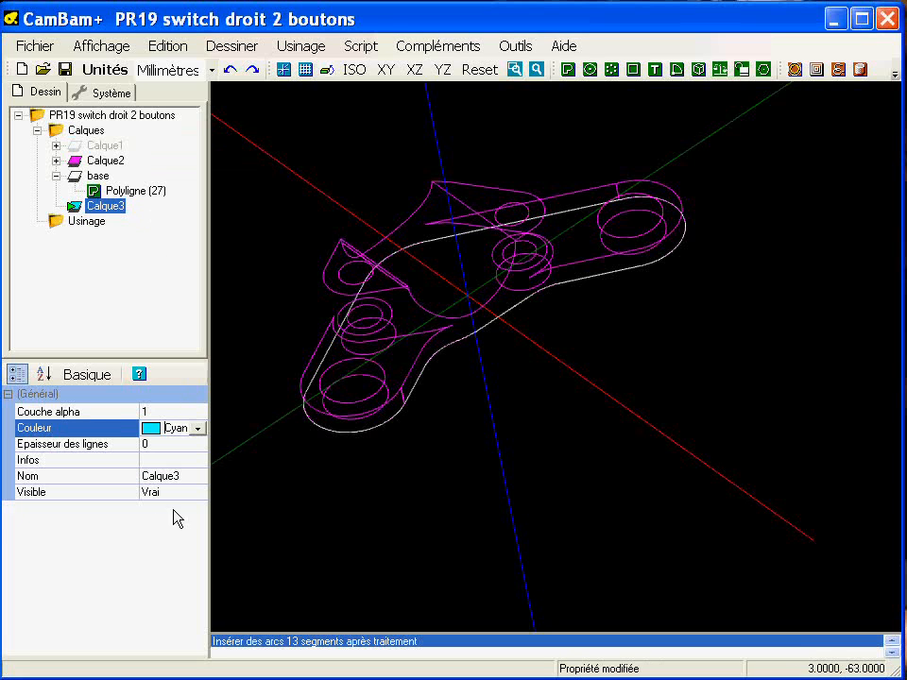
Step: Paste the four copied hole circles into Calque3 and hide all other layers
right_click(113, 208)
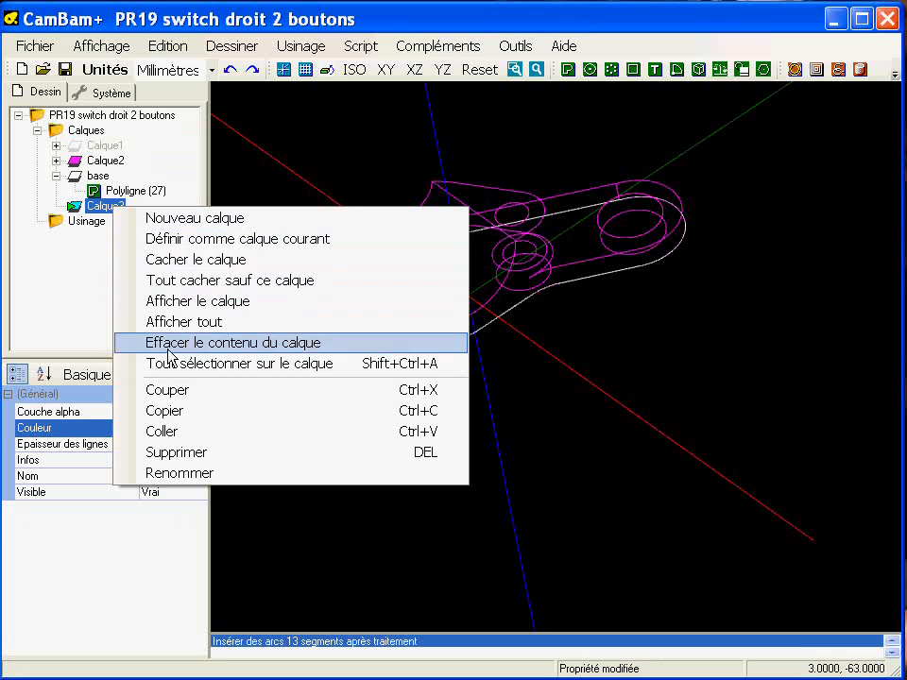
left_click(175, 431)
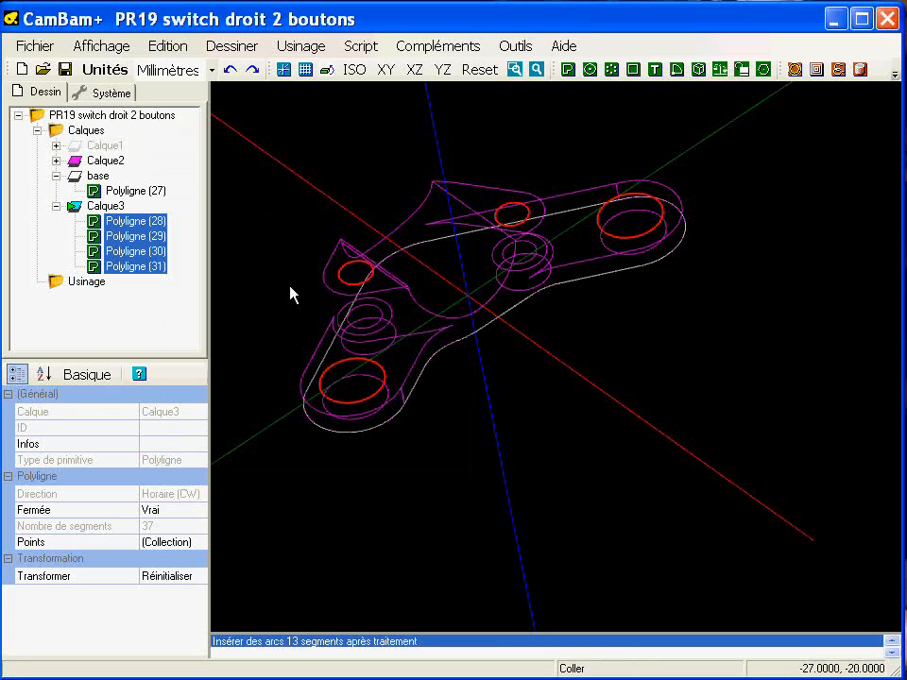
right_click(100, 206)
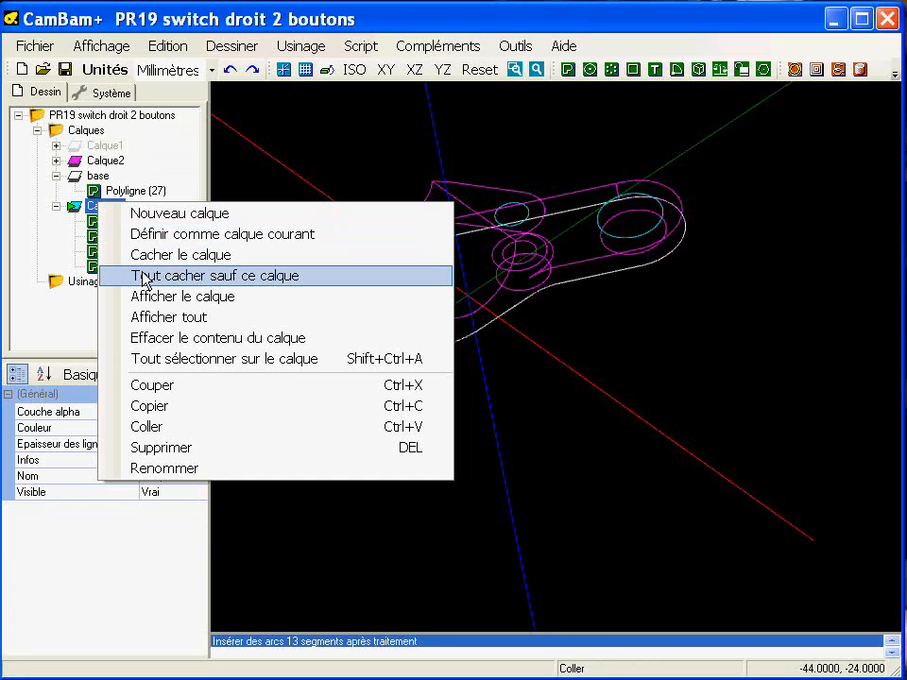
left_click(179, 280)
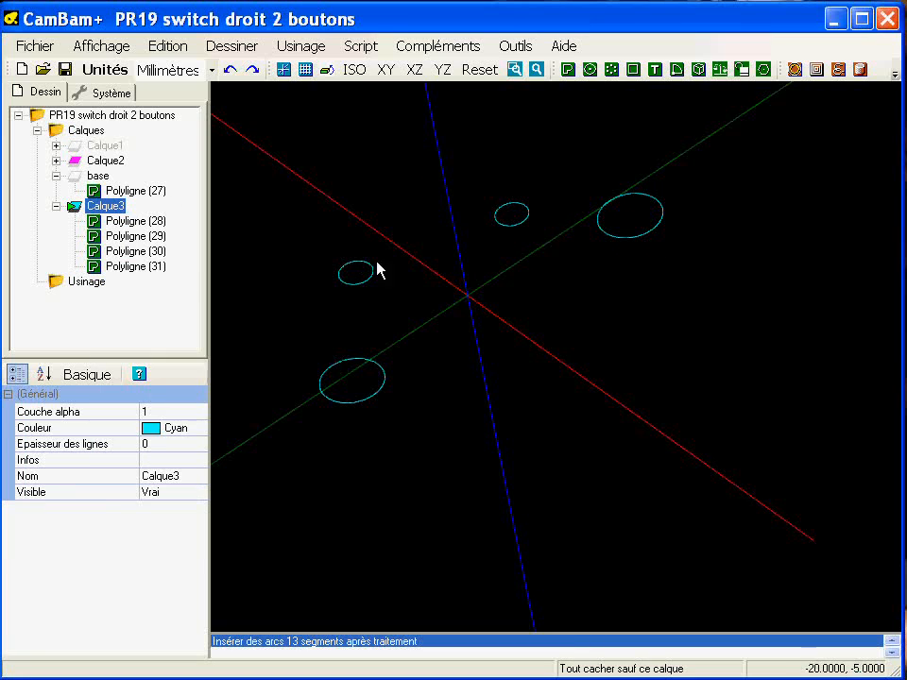
Step: Examine in plan view the edit points and facets of the lower large hole's polyline, and leave point editing
double_click(422, 315, "alt")
middle_click_drag(546, 513, 474, 464)
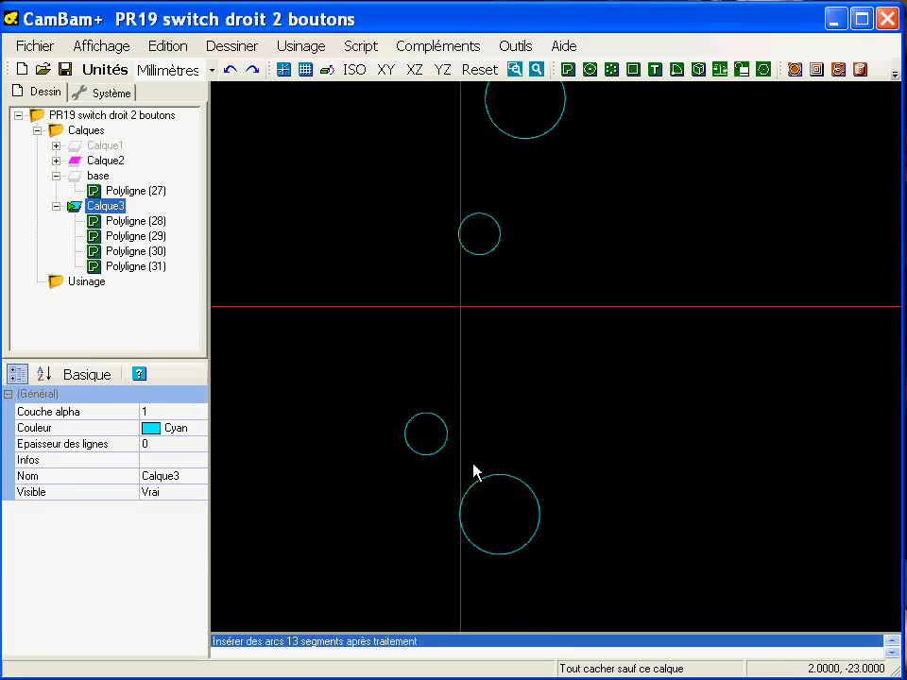
double_click(485, 479)
scroll(502, 502, "up", 3)
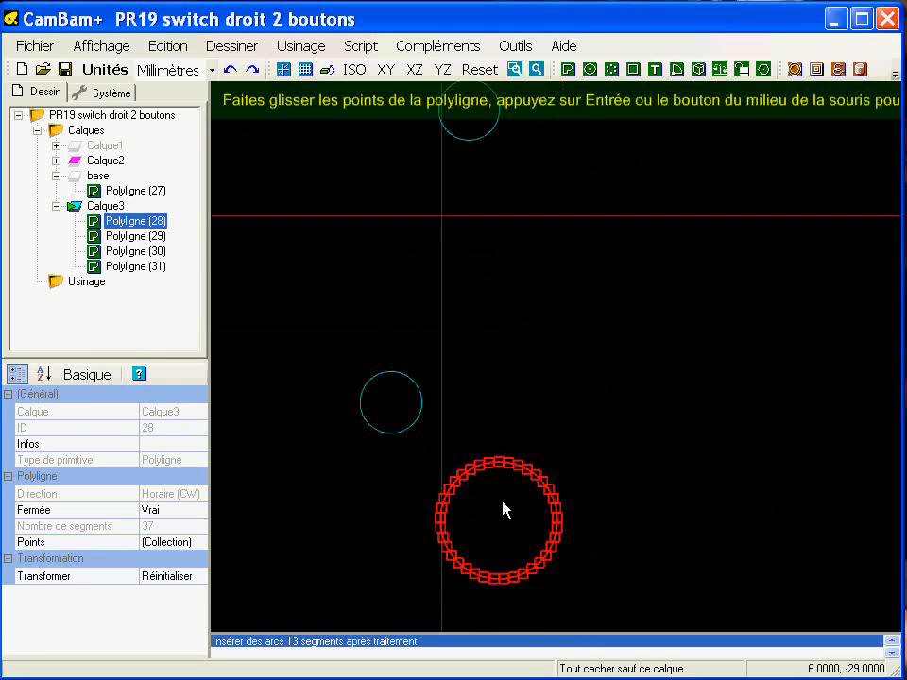
scroll(489, 534, "up", 2)
scroll(463, 463, "up", 2)
scroll(420, 322, "up", 3)
scroll(410, 273, "up", 2)
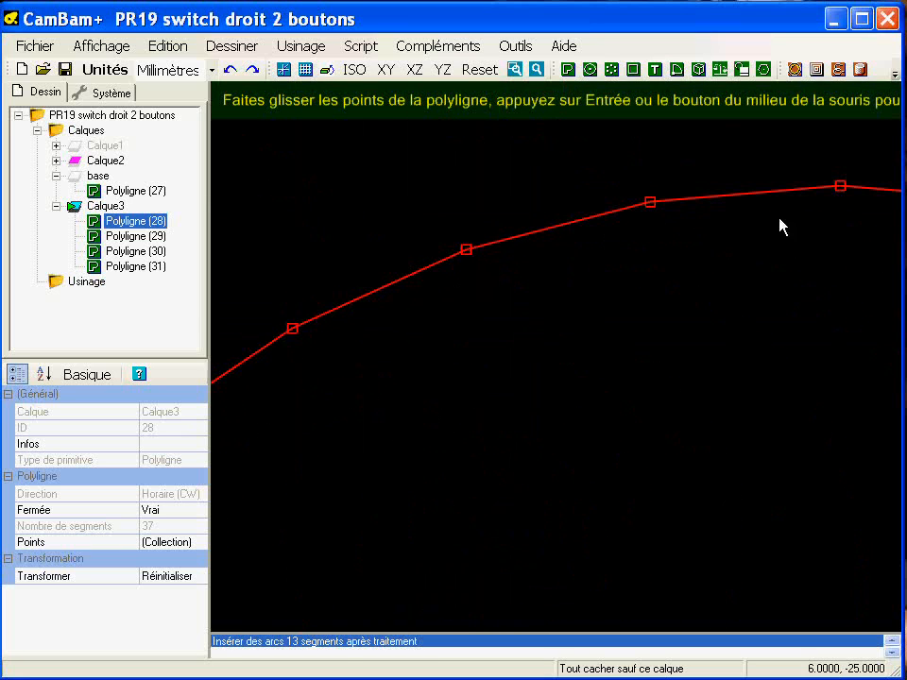
scroll(529, 326, "down", 7)
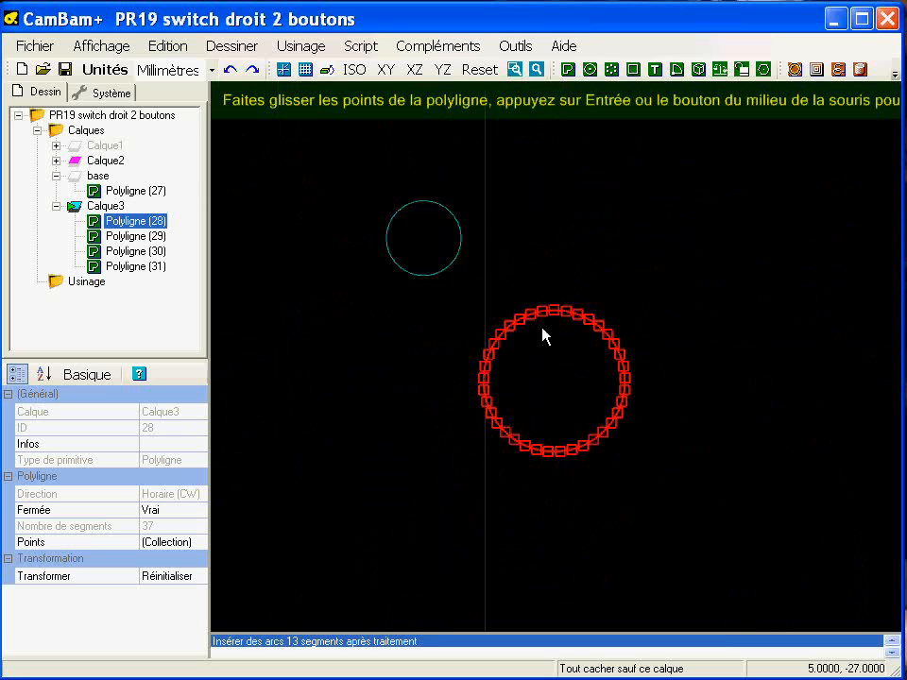
middle_click(561, 321)
Step: Select all four hole polylines on Calque3 and generate point lists at their centres
middle_click_drag(560, 255, 495, 388)
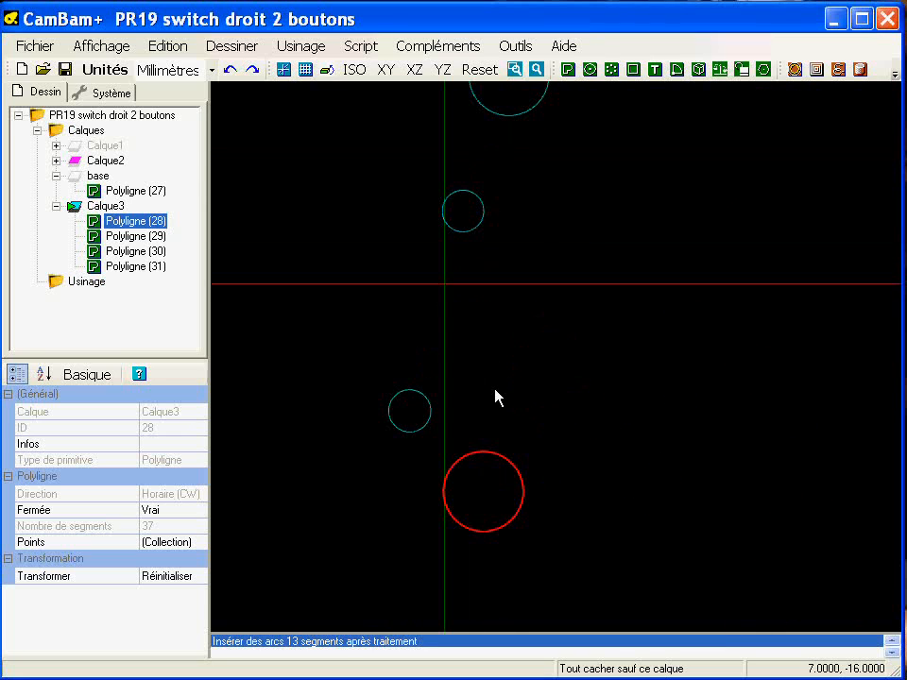
scroll(469, 395, "down", 1)
middle_click_drag(522, 331, 452, 383)
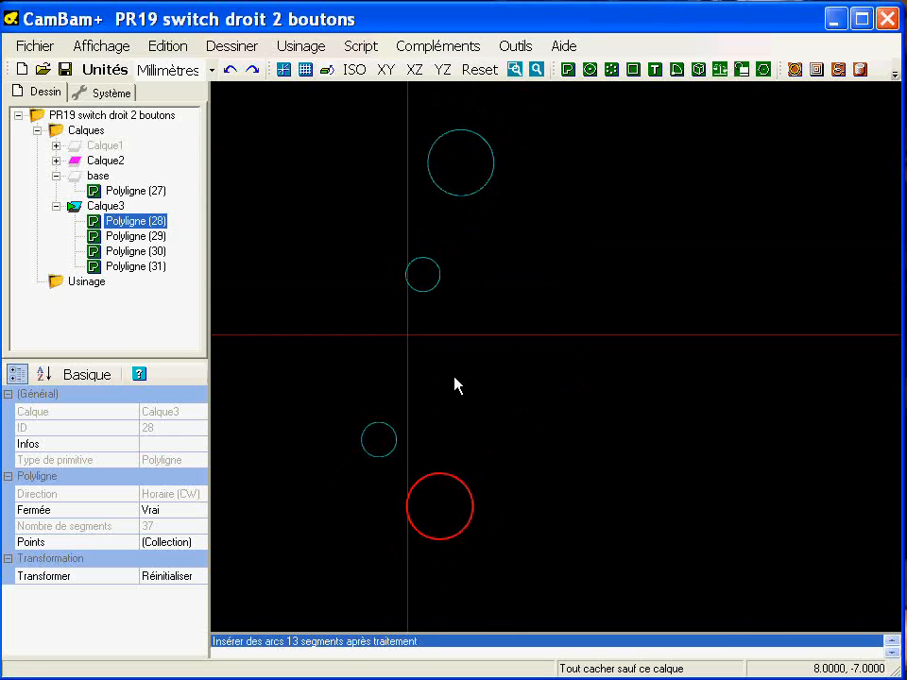
left_click(391, 445, "ctrl")
left_click(432, 285, "ctrl")
left_click(482, 184, "ctrl")
right_click(256, 137)
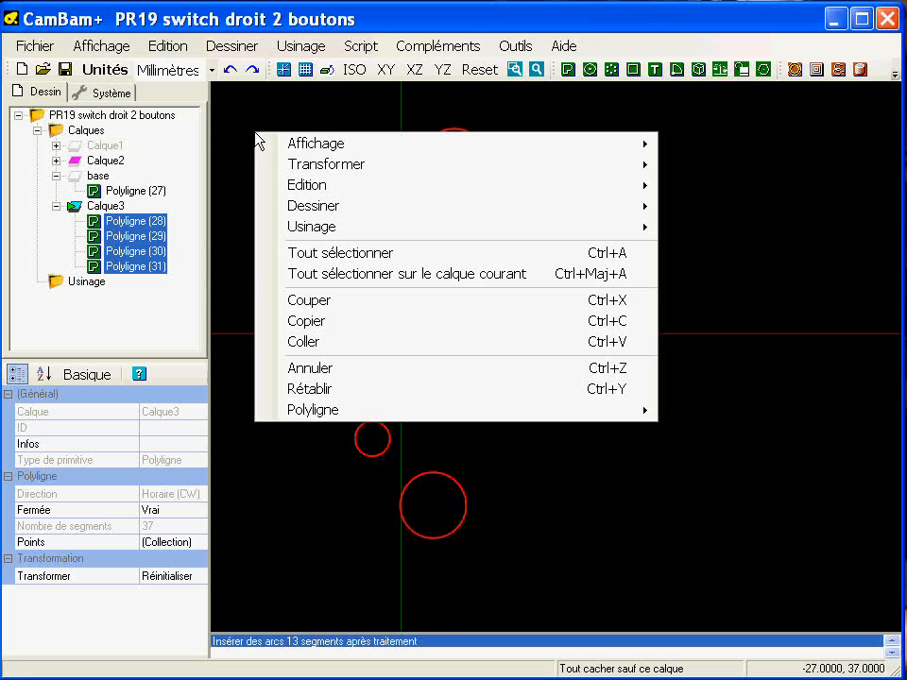
mouse_move(298, 206)
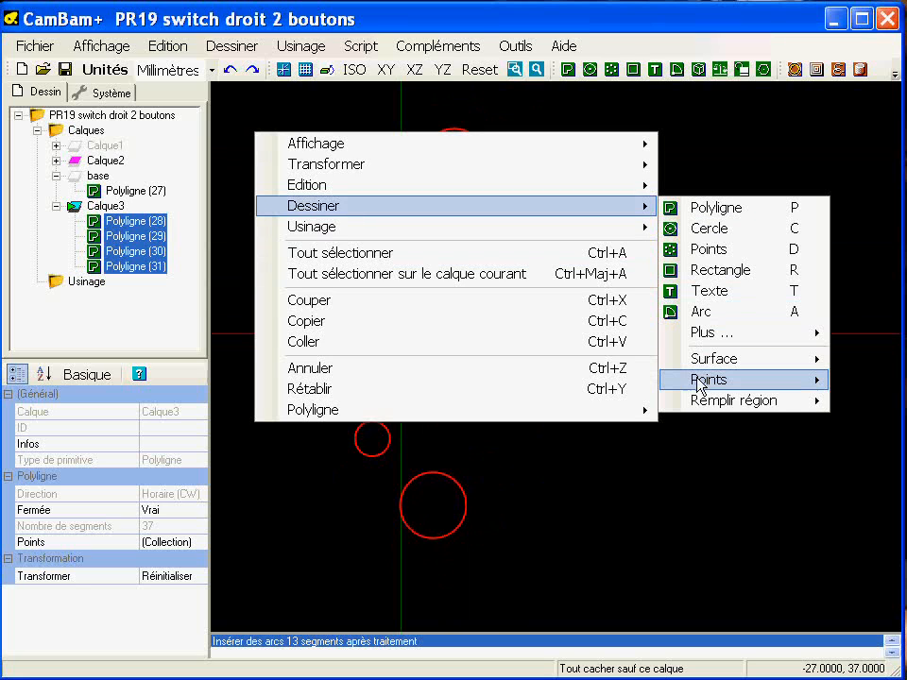
mouse_move(698, 387)
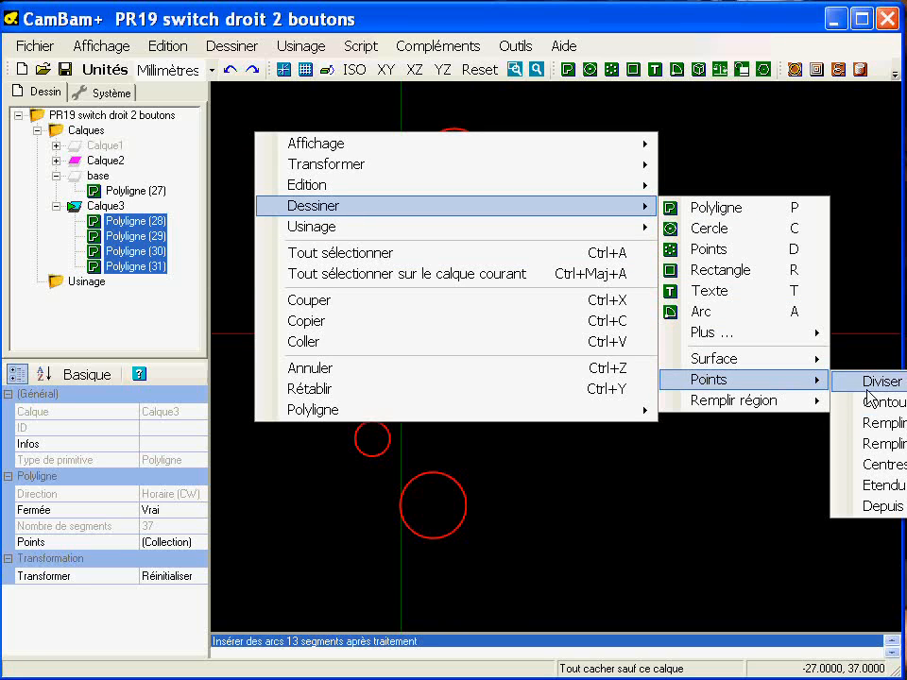
left_click(889, 475)
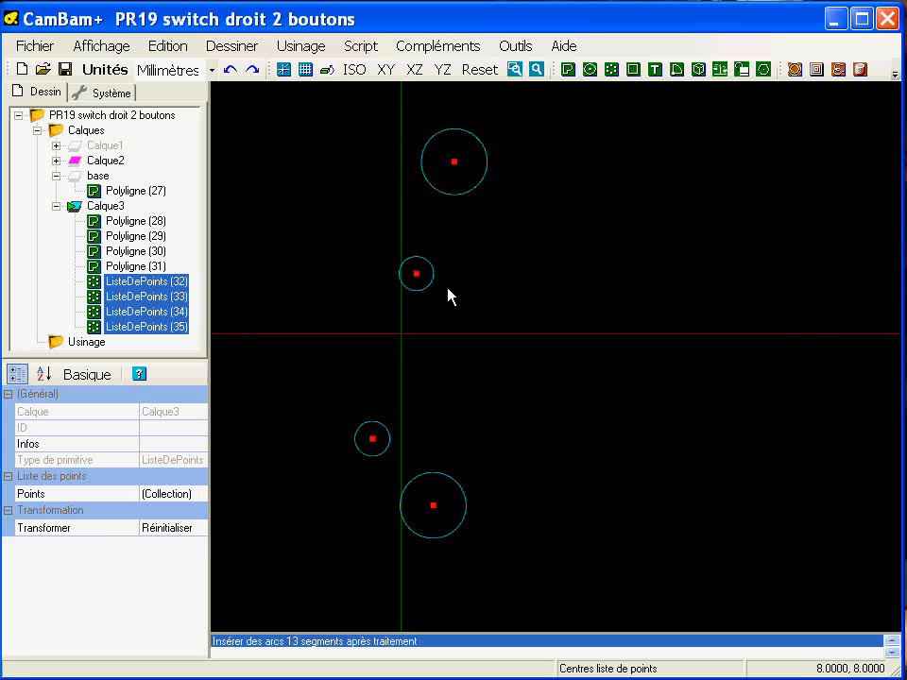
Step: Enlarge the message log to show the earlier arc insertion entries, keeping the four hole circles in view
mouse_move(464, 320)
middle_mouse_down()
mouse_move(462, 354)
mouse_move(476, 328)
middle_mouse_up()
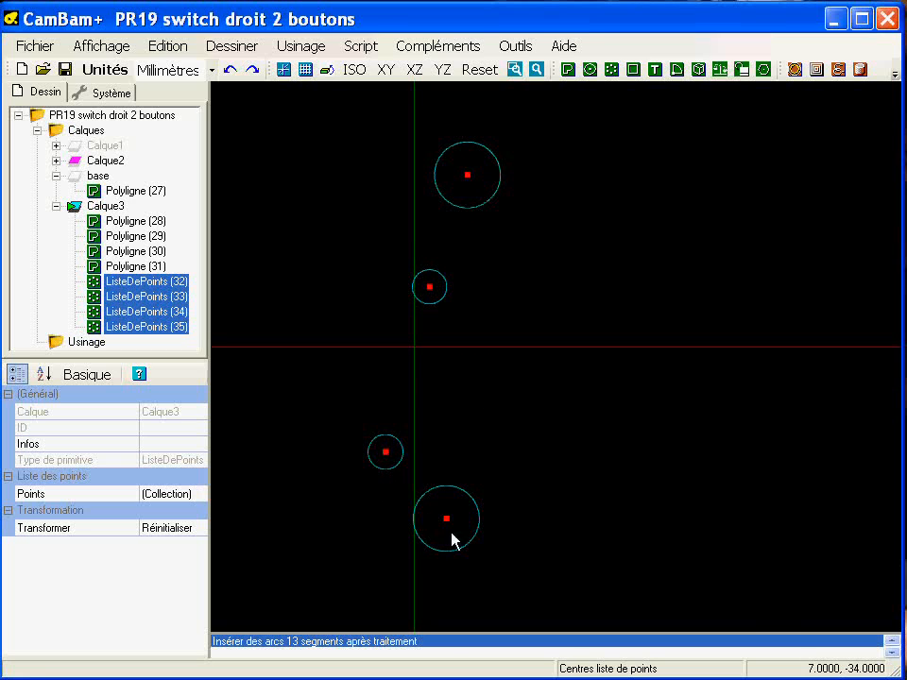
left_click_drag(442, 634, 449, 463)
scroll(467, 319, "down", 5)
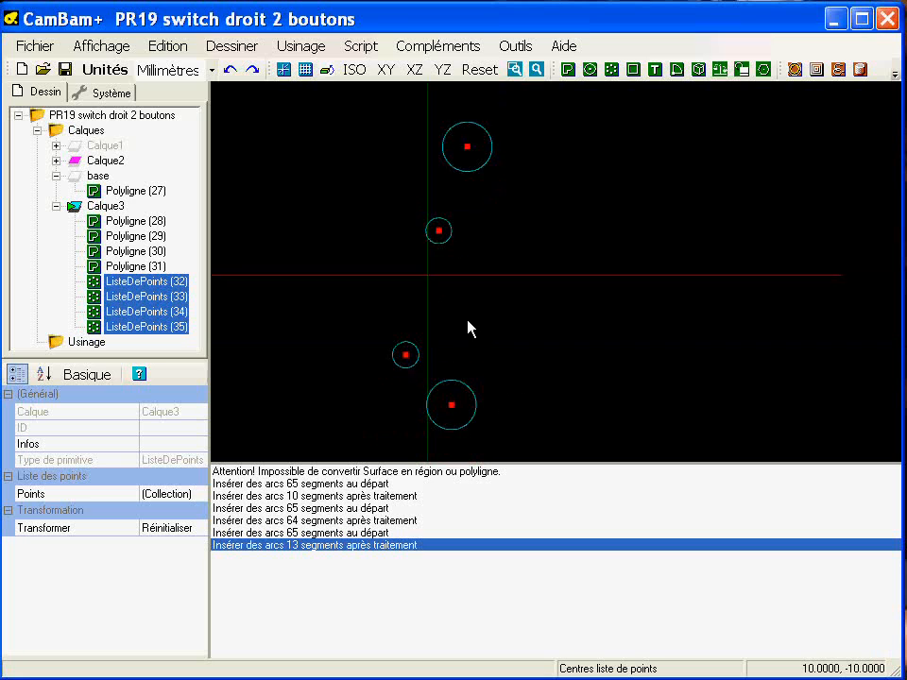
middle_click_drag(473, 416, 480, 353)
middle_click_drag(479, 286, 477, 333)
left_click_drag(490, 467, 506, 551)
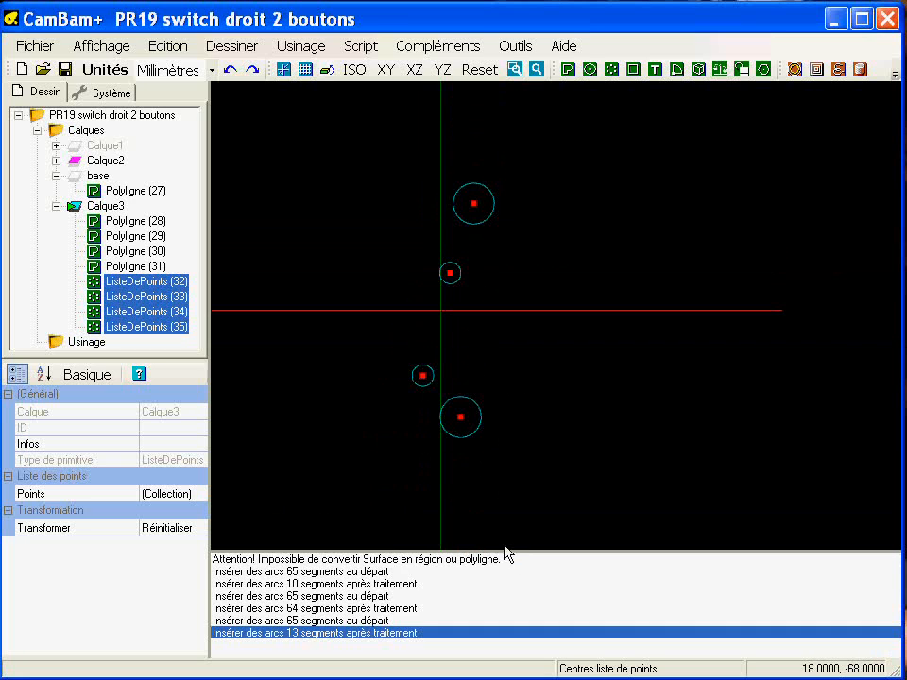
Step: Turn off grid snapping (Accrochage à la grille) and deselect the hole centre points
left_click(92, 47)
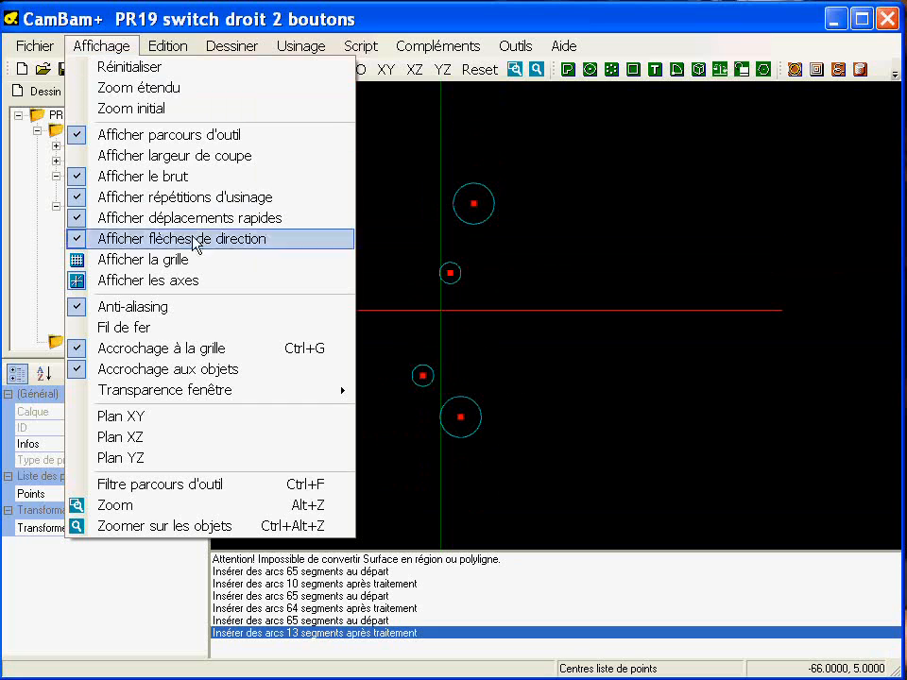
left_click(170, 347)
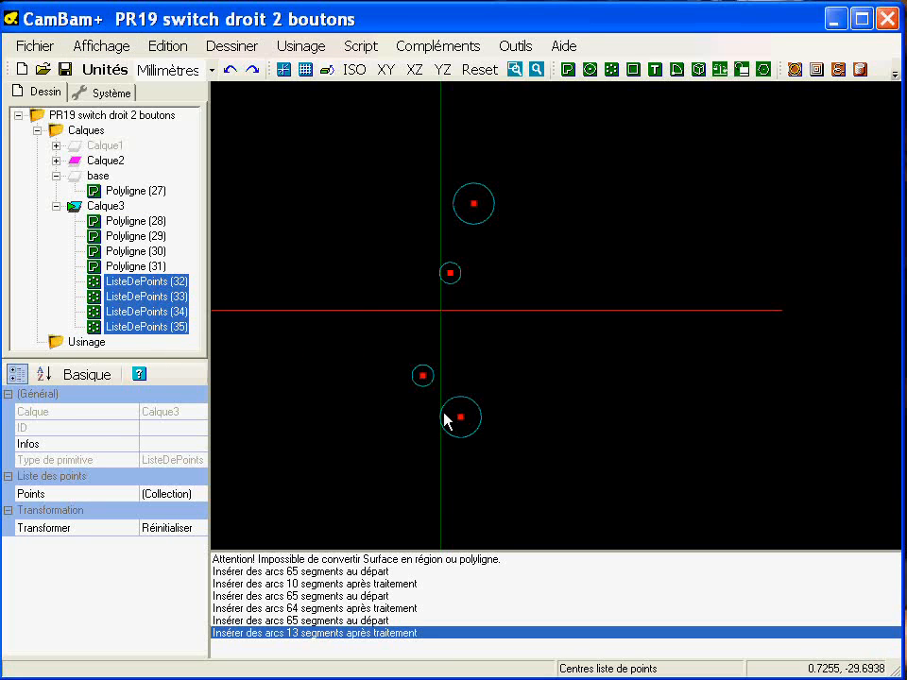
left_click(521, 300)
scroll(478, 409, "up", 3)
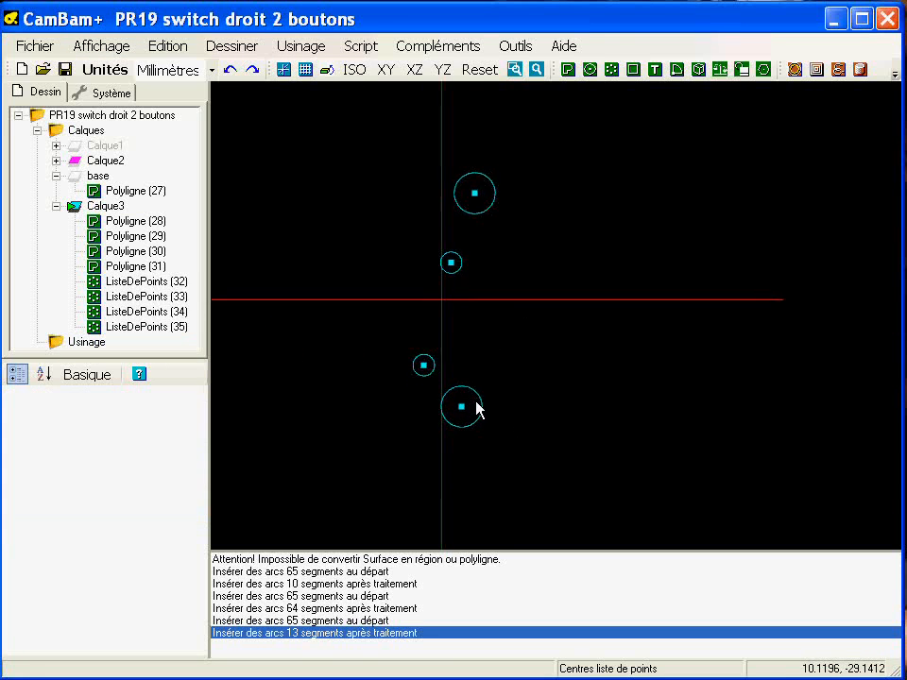
middle_click_drag(529, 391, 525, 413)
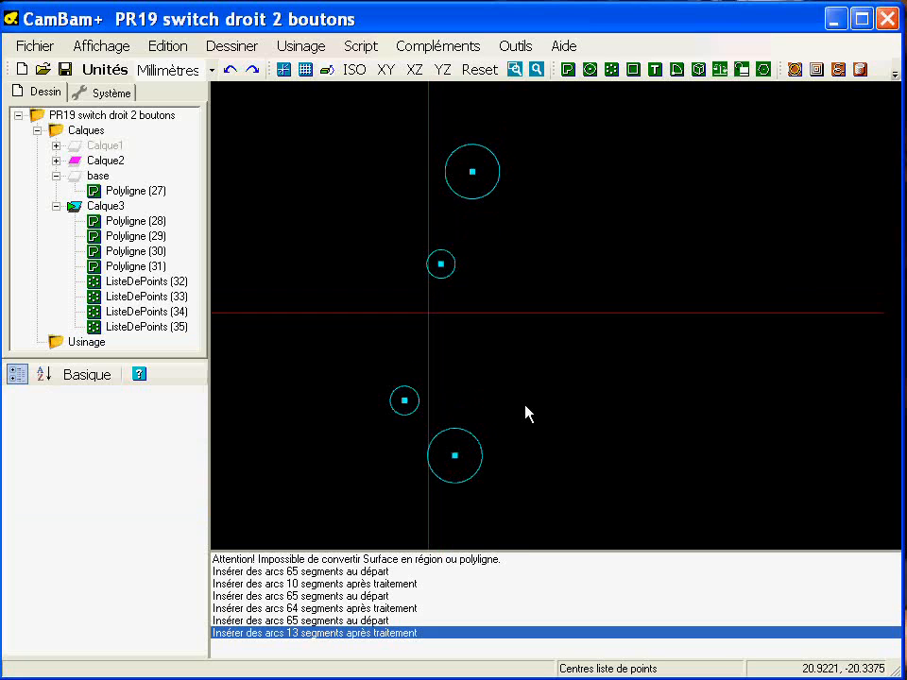
Step: Select the upper large hole's polyline on Calque3 and output its size and position to the message log
left_click(490, 198)
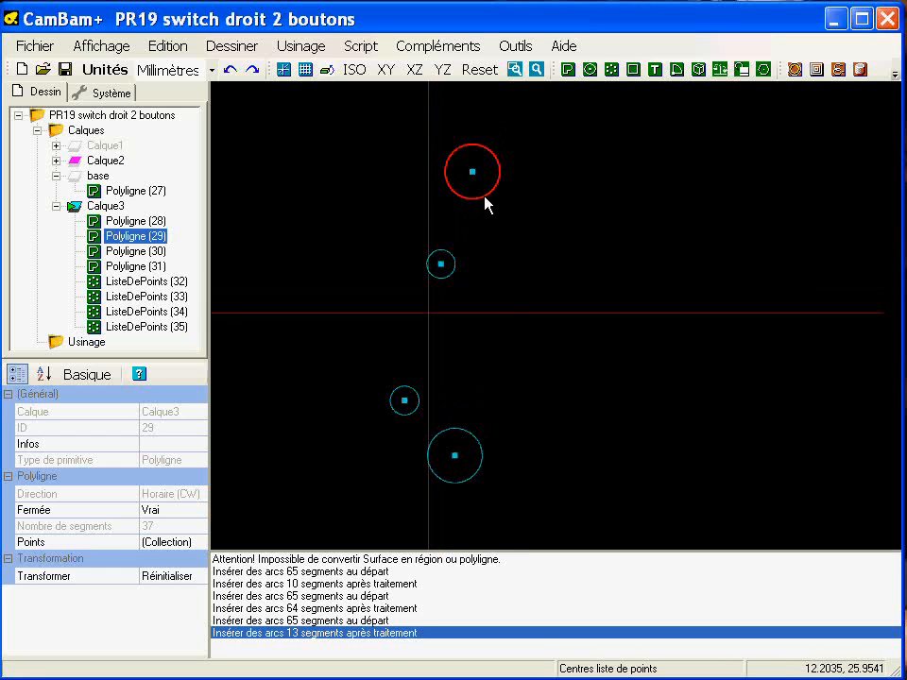
left_click(441, 47)
mouse_move(516, 45)
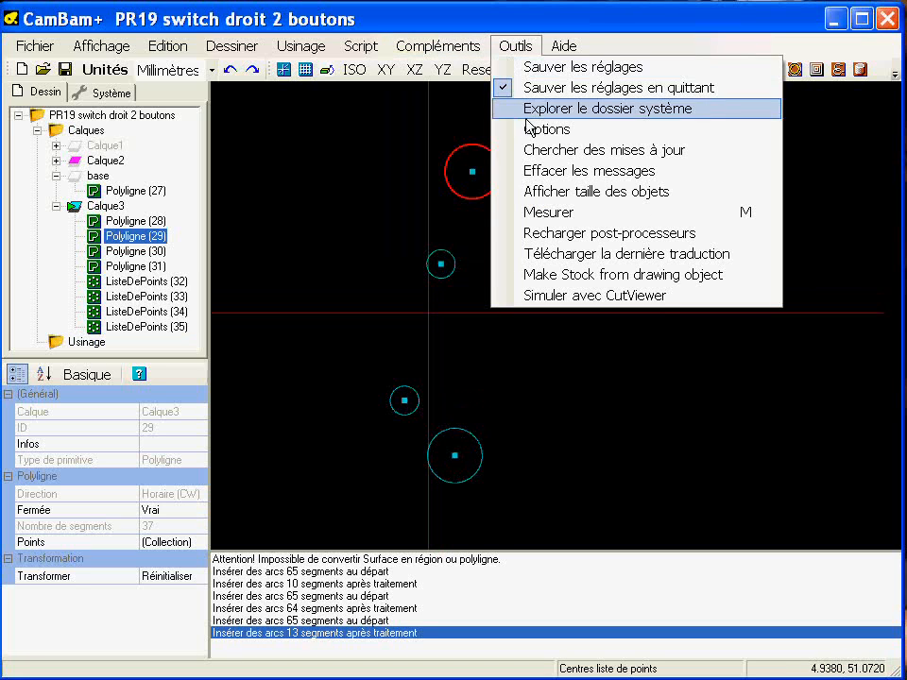
left_click(594, 193)
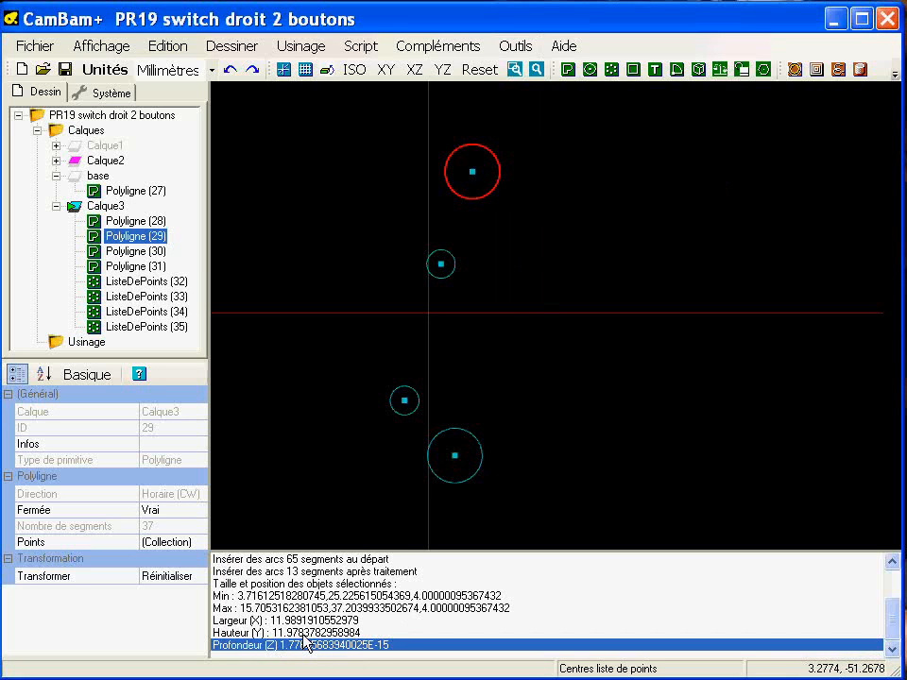
Step: Output the size and position of the upper small hole's polyline to the message log, and deselect it
left_click(455, 270)
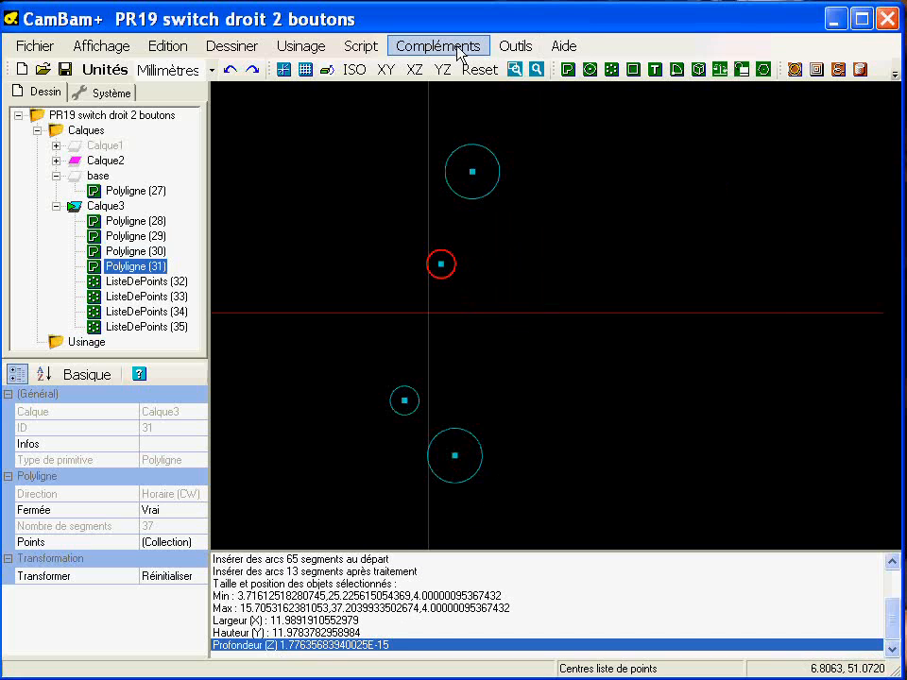
left_click(513, 48)
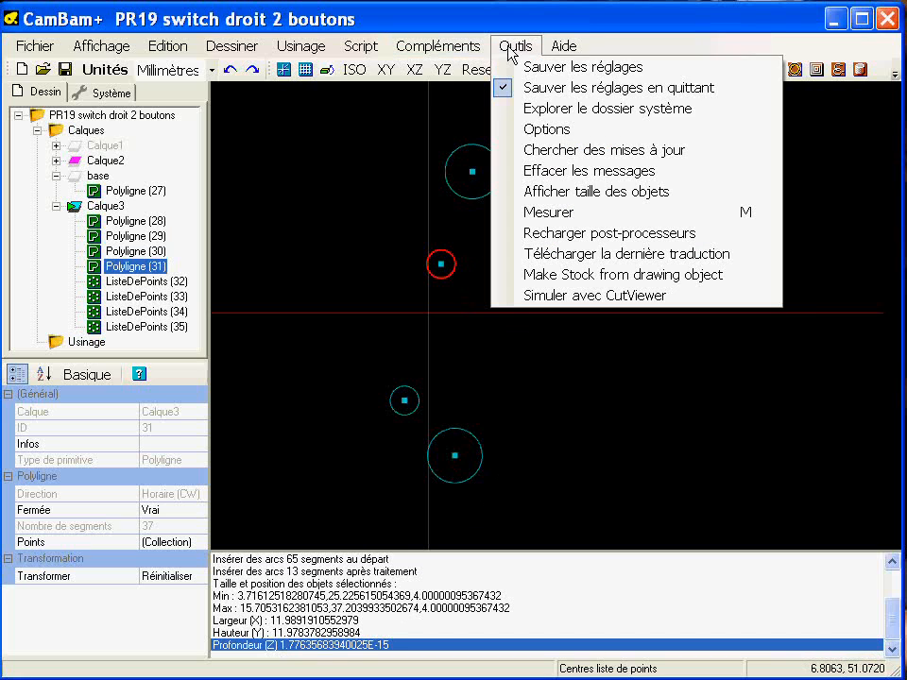
left_click(539, 193)
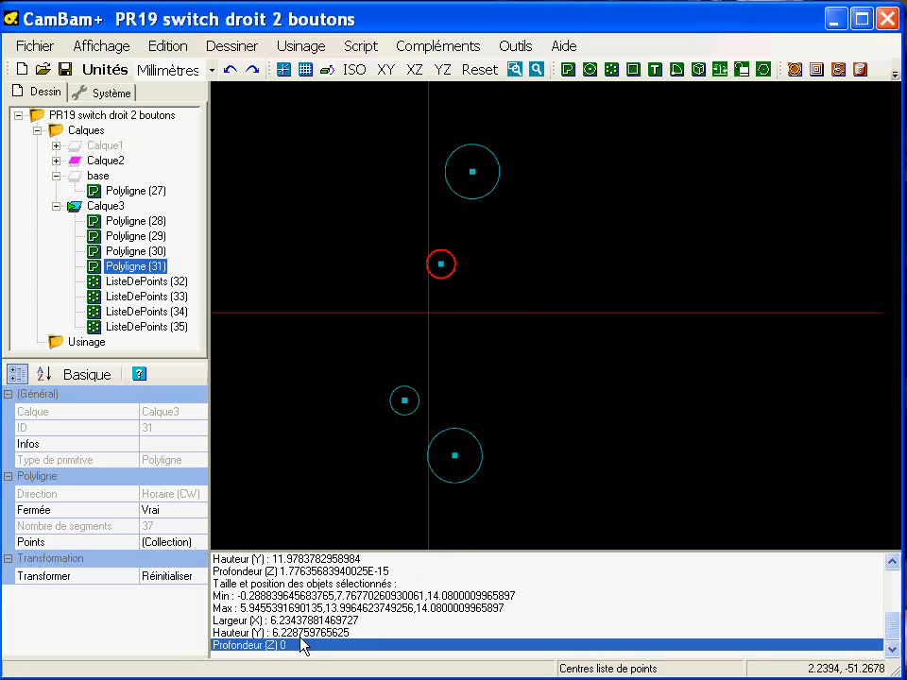
left_click(545, 237)
Step: Draw a circle about 16 mm in diameter centred on the upper large hole's centre point
middle_click_drag(551, 163, 545, 344)
scroll(510, 348, "up", 2)
scroll(462, 379, "up", 3)
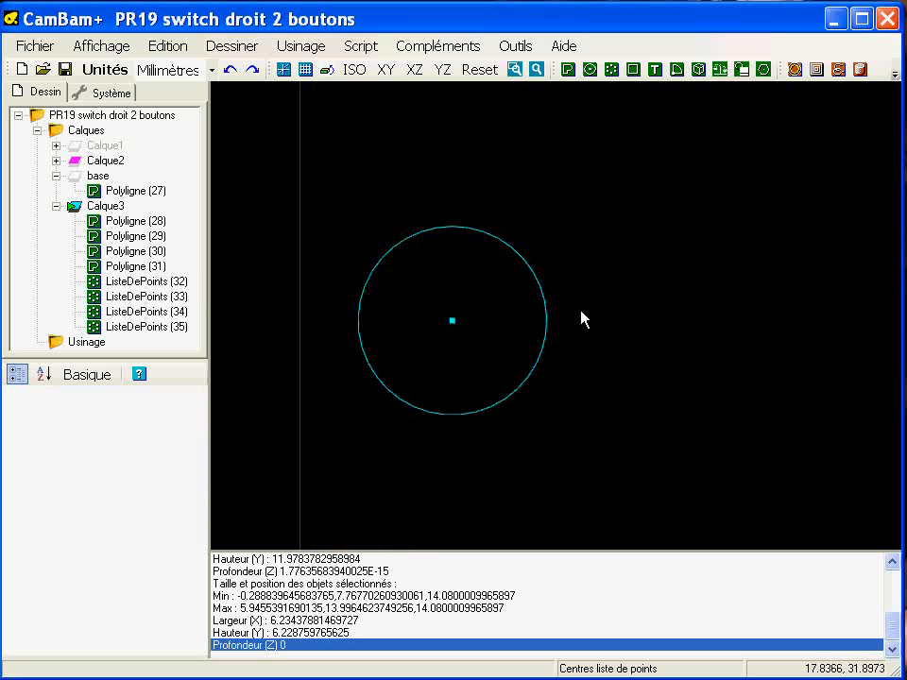
left_click(590, 71)
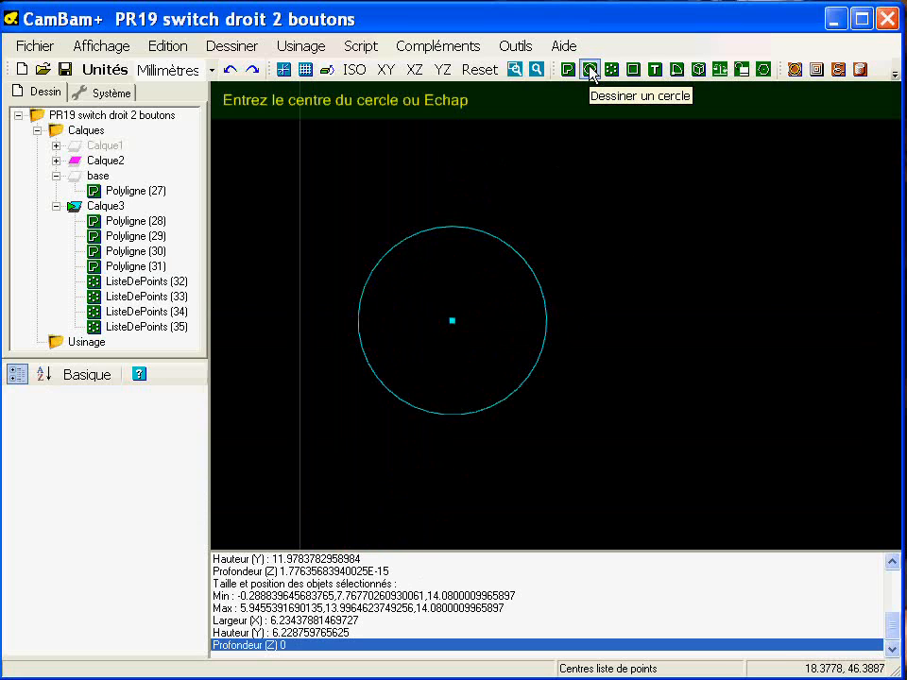
left_click(453, 322)
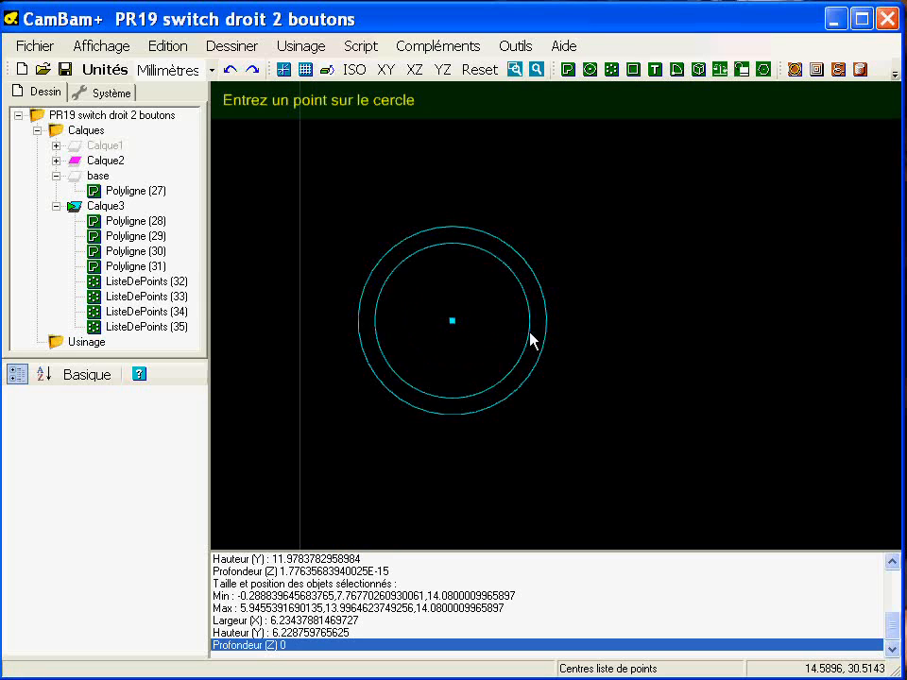
left_click(578, 338)
key("Escape")
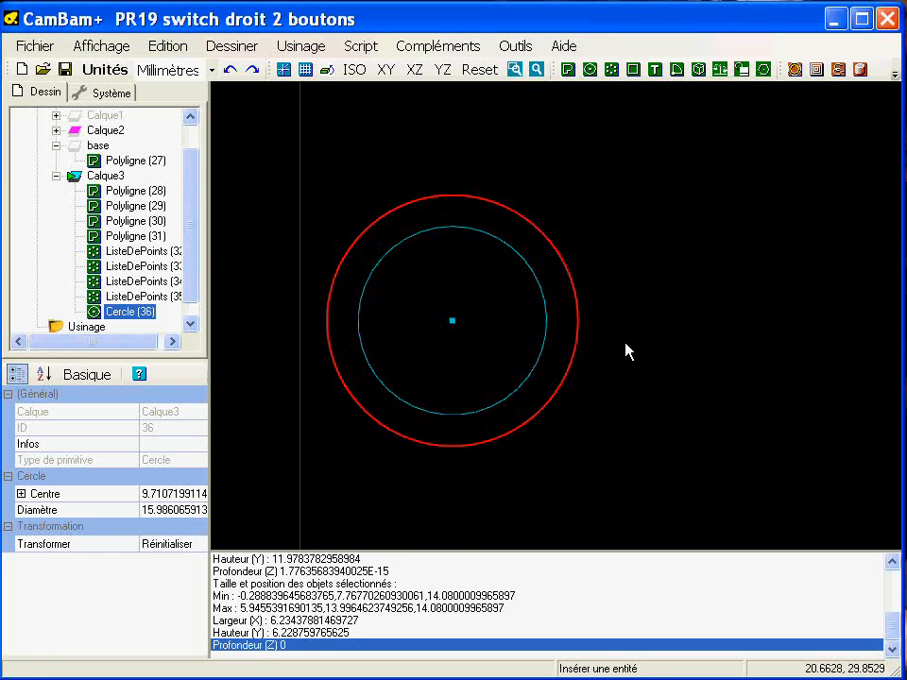
Step: Set the diameter of the new circle around the upper large hole to 12 mm
left_click(162, 512)
type("12")
key("Return")
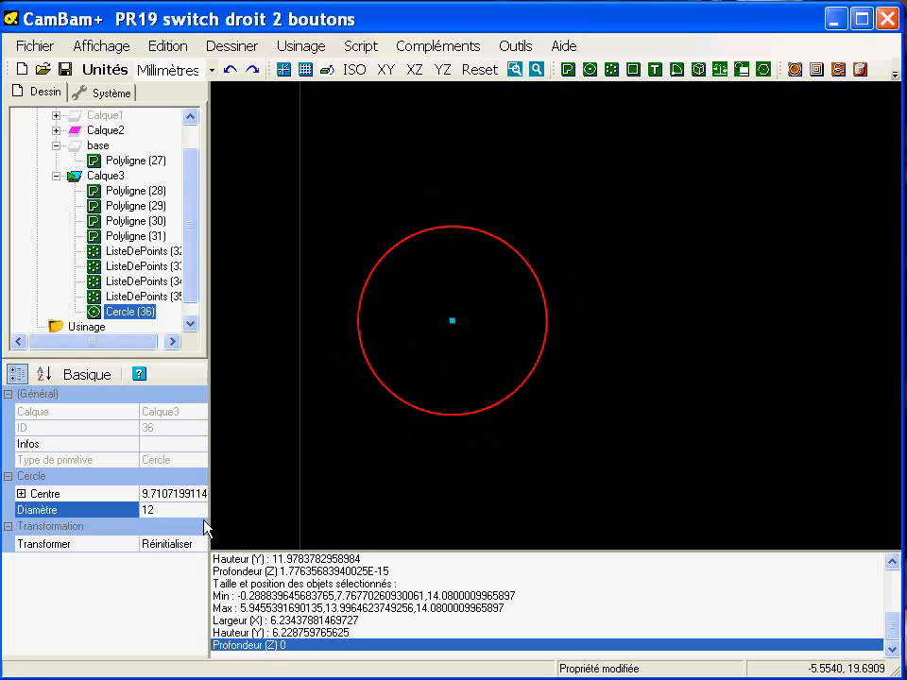
Step: Draw a circle about 16.5 mm in diameter centred on the lower large hole's centre point
scroll(584, 293, "down", 4)
middle_click_drag(557, 385, 562, 217)
middle_click_drag(542, 480, 530, 324)
scroll(526, 298, "up", 2)
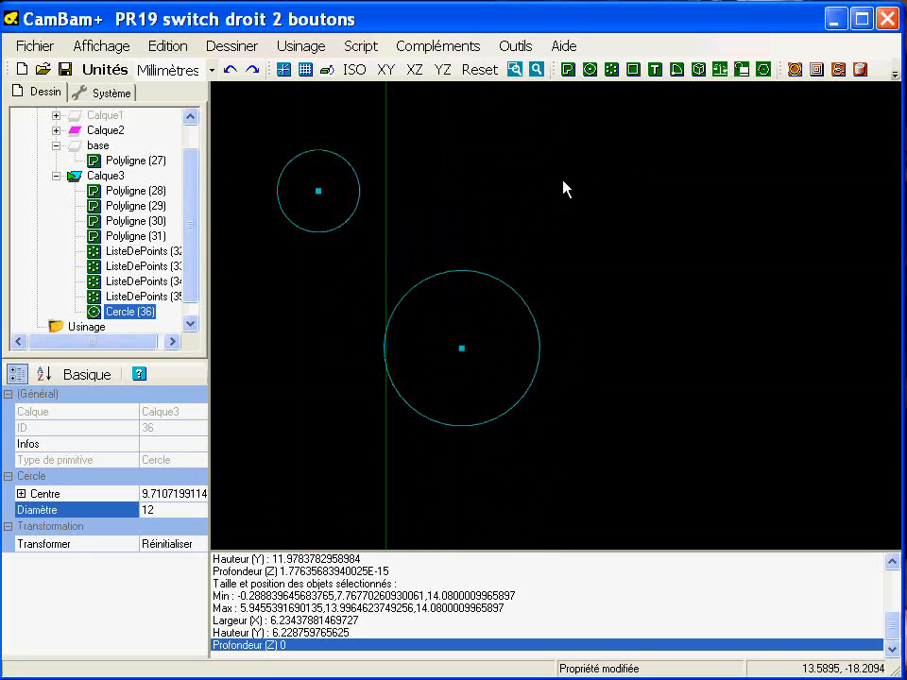
left_click(589, 70)
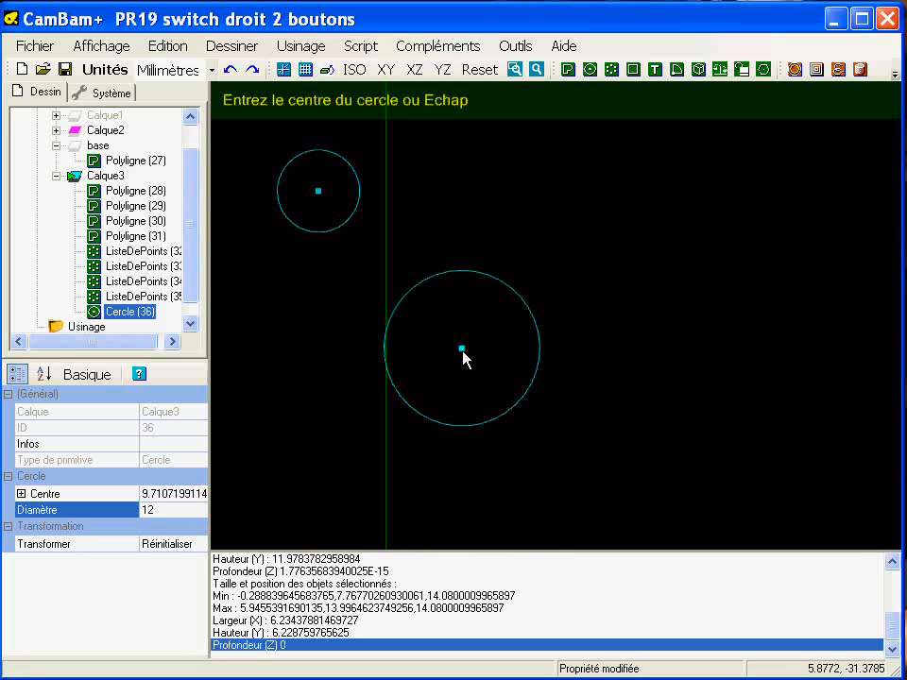
left_click(462, 350)
left_click(567, 372)
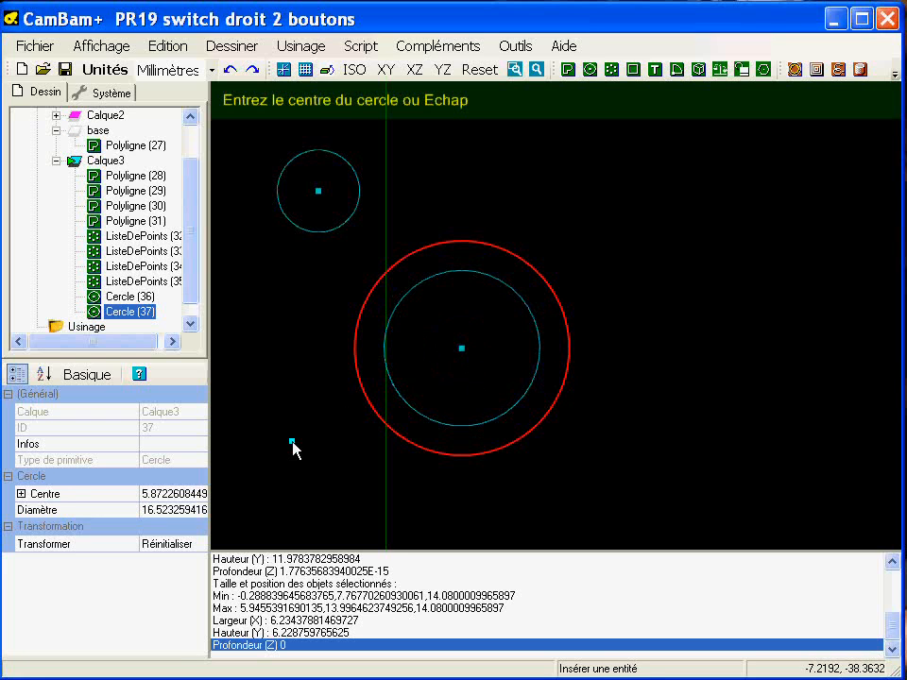
key("Escape")
Step: Set the diameter of the new circle around the lower large hole to 12 mm
left_click(178, 519)
left_click(179, 518)
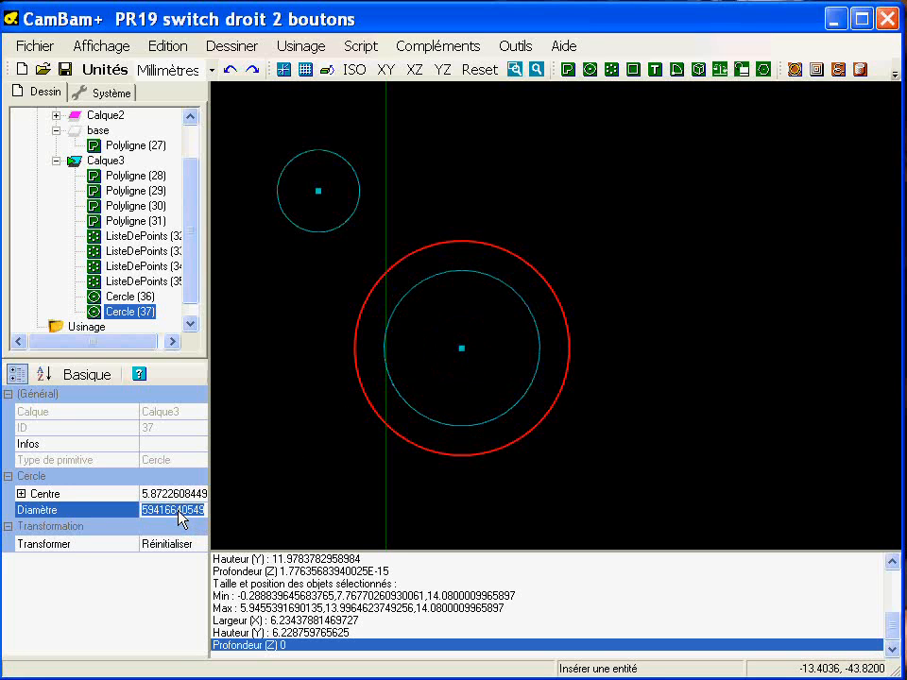
type("12")
key("Return")
Step: Draw a circle centred on each of the two small holes' centre points, the lower one about 8.4 mm in diameter
scroll(621, 396, "down", 2)
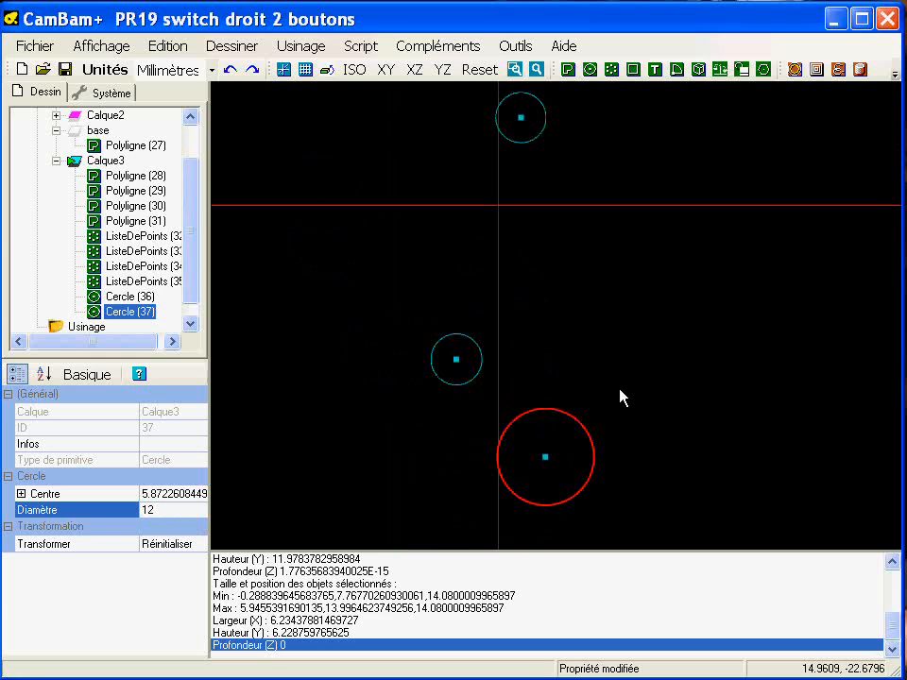
left_click(590, 69)
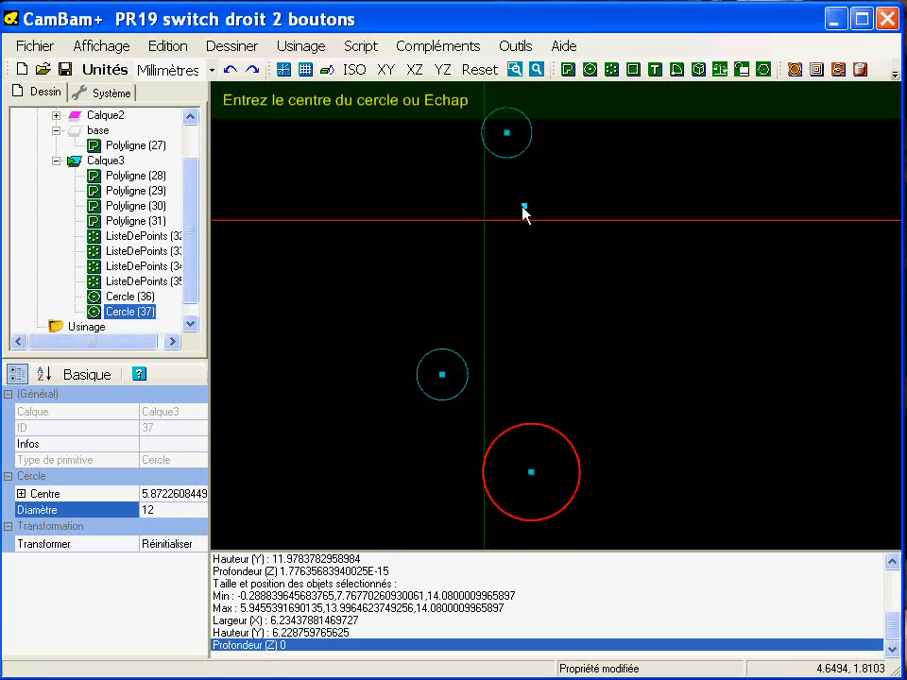
left_click(507, 134)
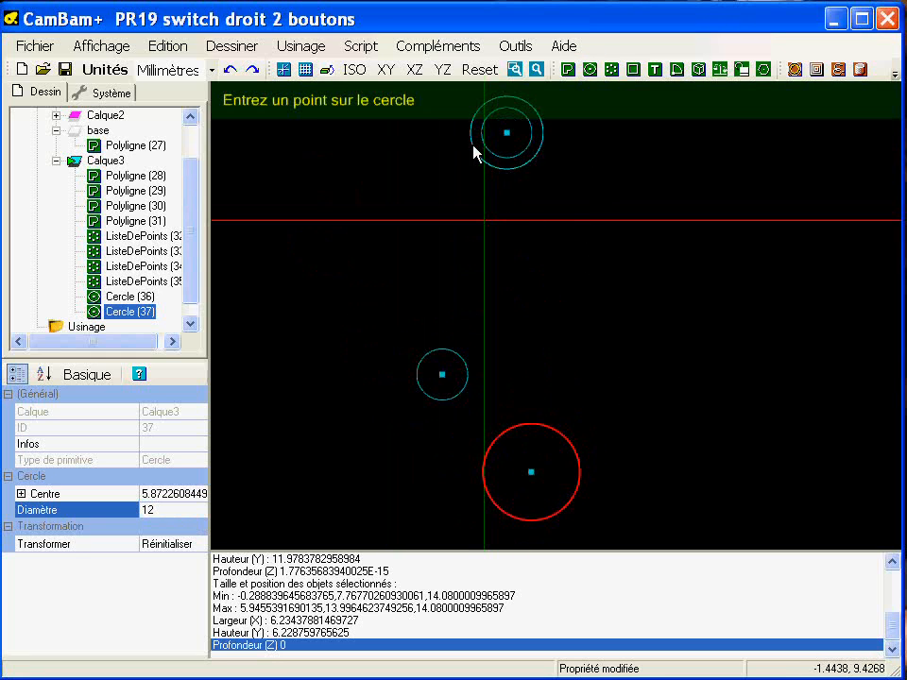
left_click(473, 147)
left_click(442, 375)
left_click(477, 377)
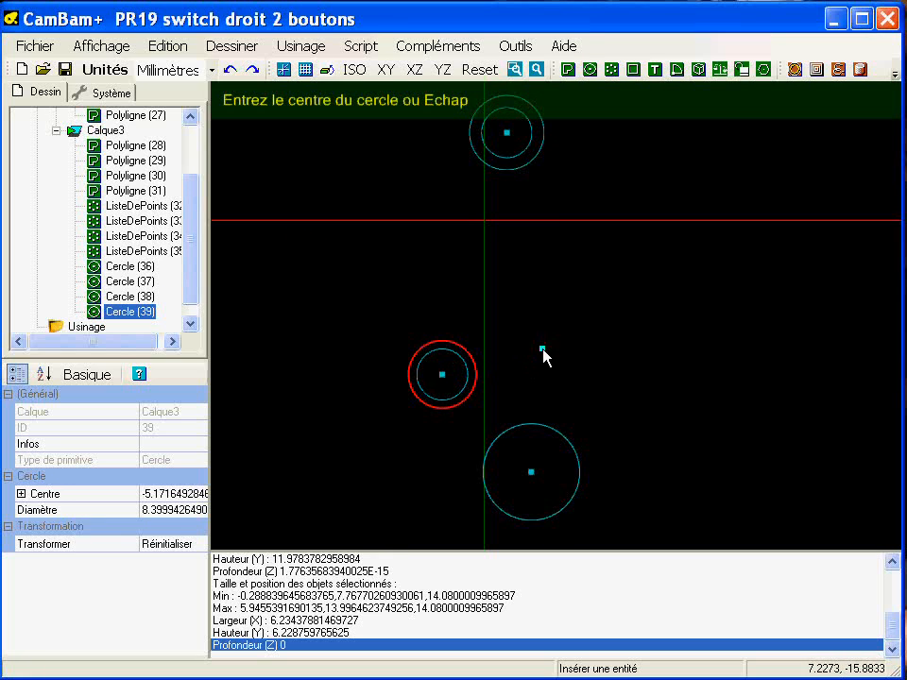
Step: Select both new circles around the small holes, set their diameter to 6.25 mm, and deselect them
left_click(527, 168, "ctrl")
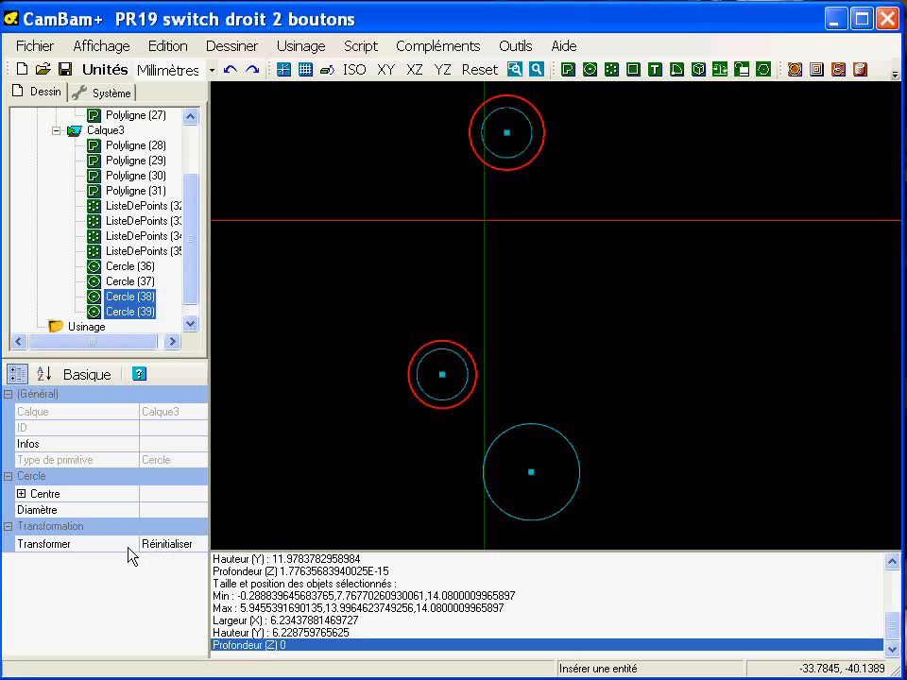
left_click(159, 511)
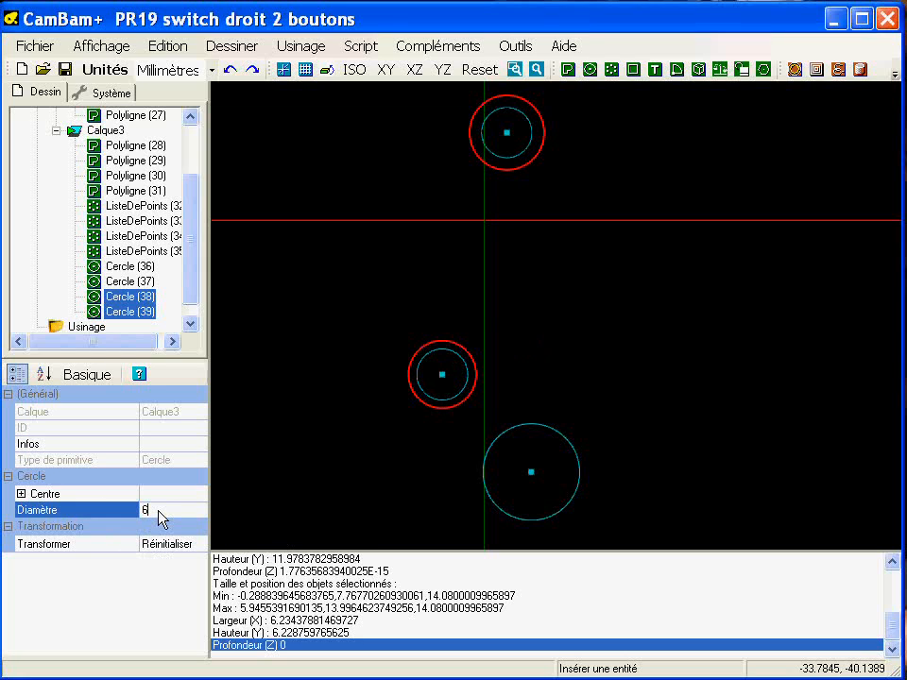
key("Return")
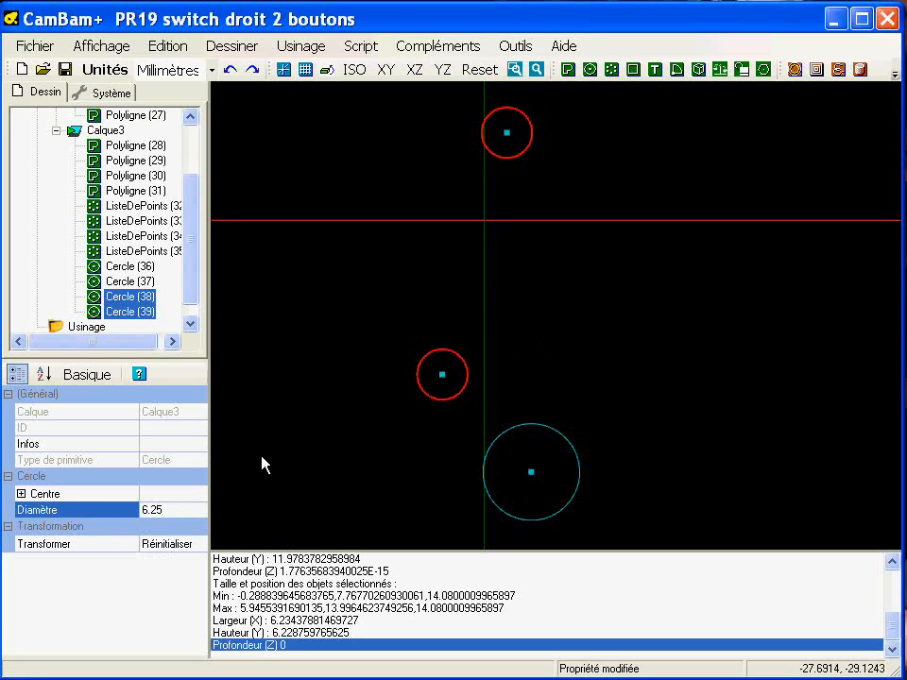
left_click(371, 304)
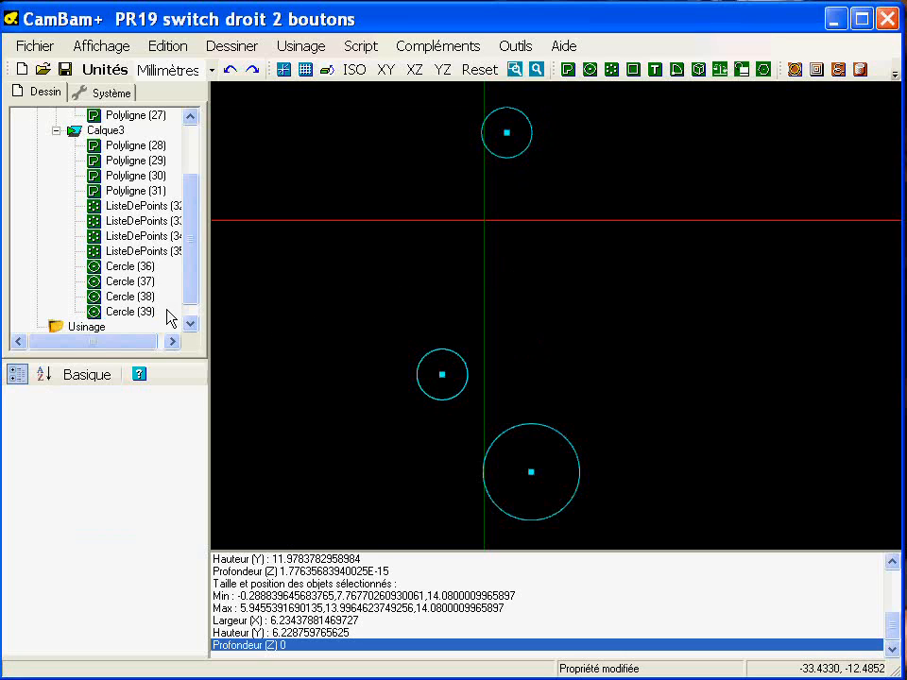
Step: Widen the drawing tree and delete the four hole-centre point lists (ListeDePoints) from Calque3
left_click_drag(211, 275, 247, 277)
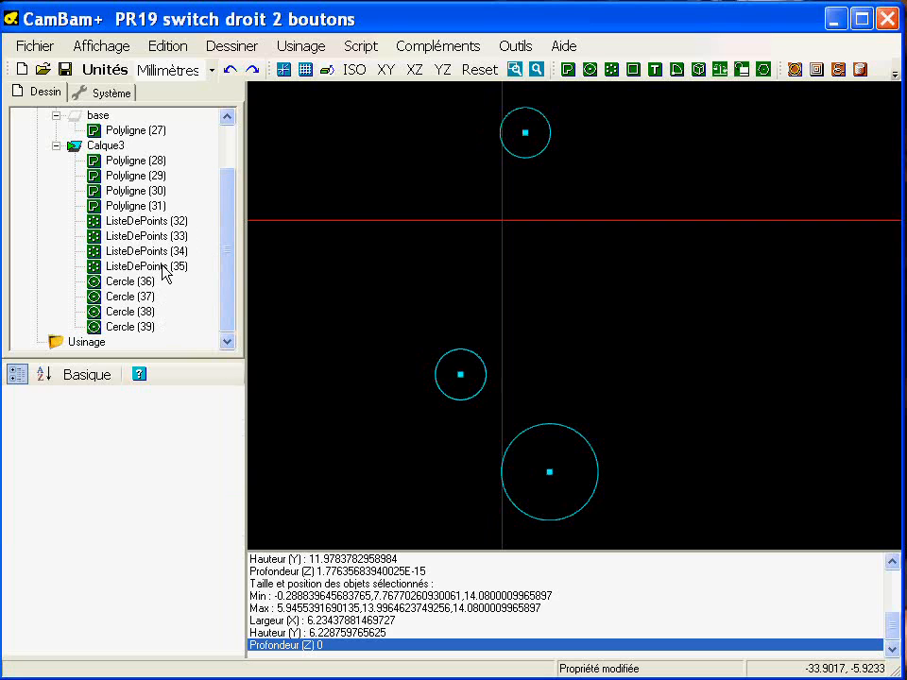
left_click(151, 266)
left_click(166, 226, "shift")
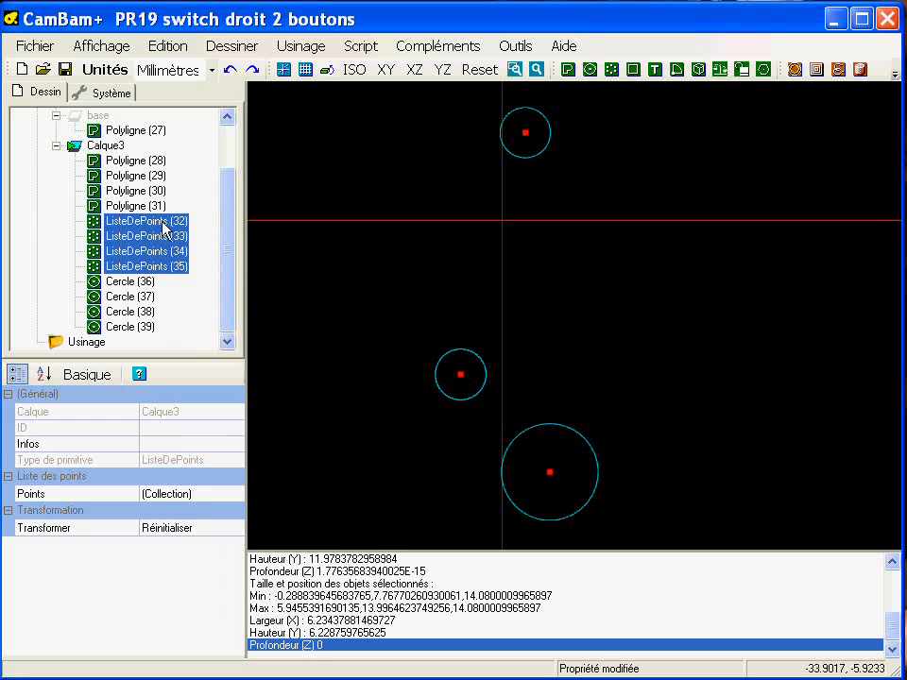
key("Delete")
key("Return")
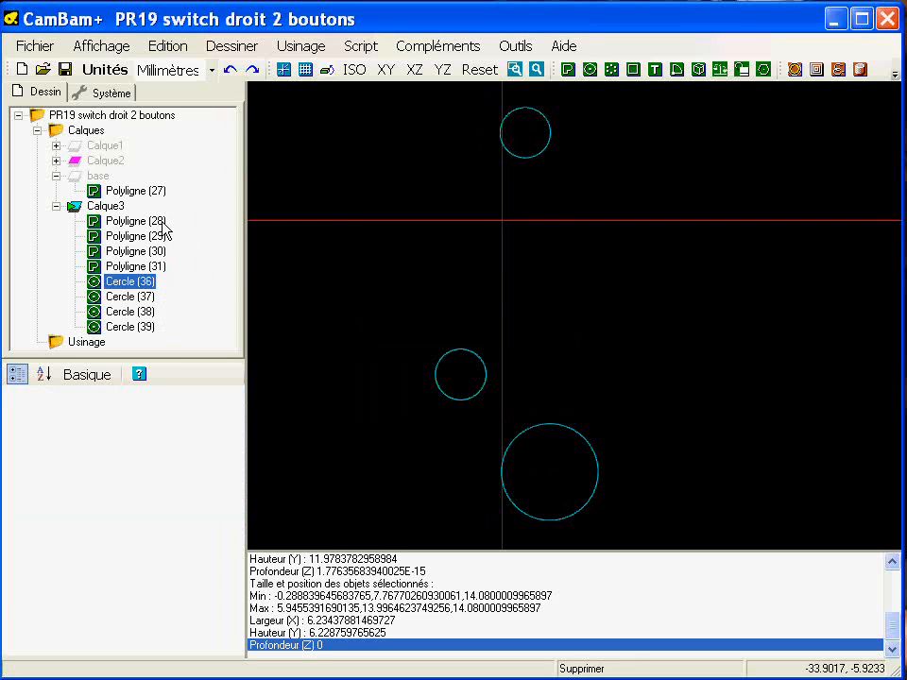
Step: Delete the four original hole polylines from Calque3, keeping only the drawn circles, and clear the selection
scroll(439, 236, "down", 10)
middle_click_drag(494, 228, 483, 306)
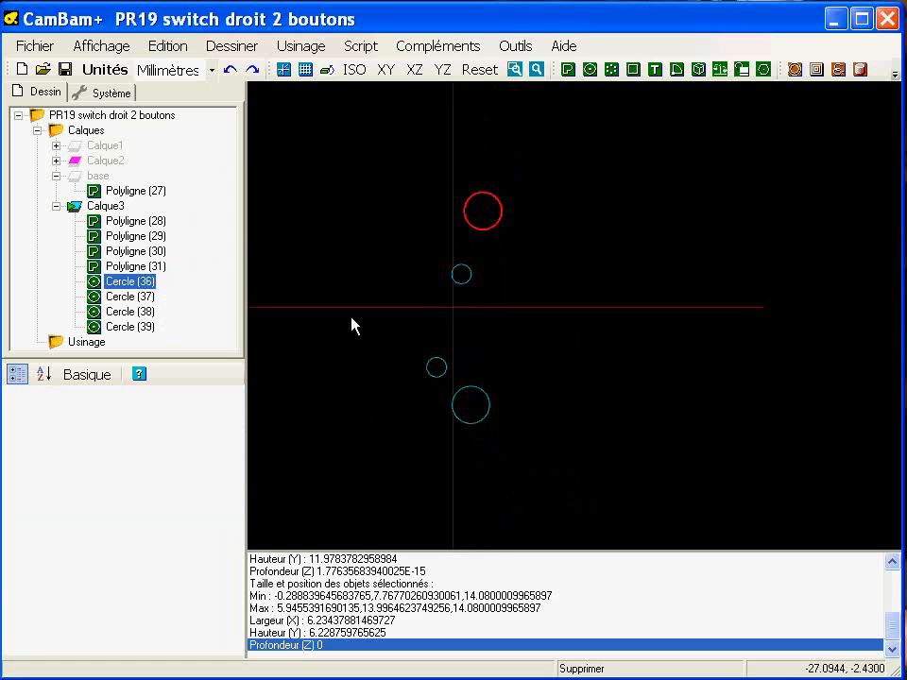
left_click(158, 268)
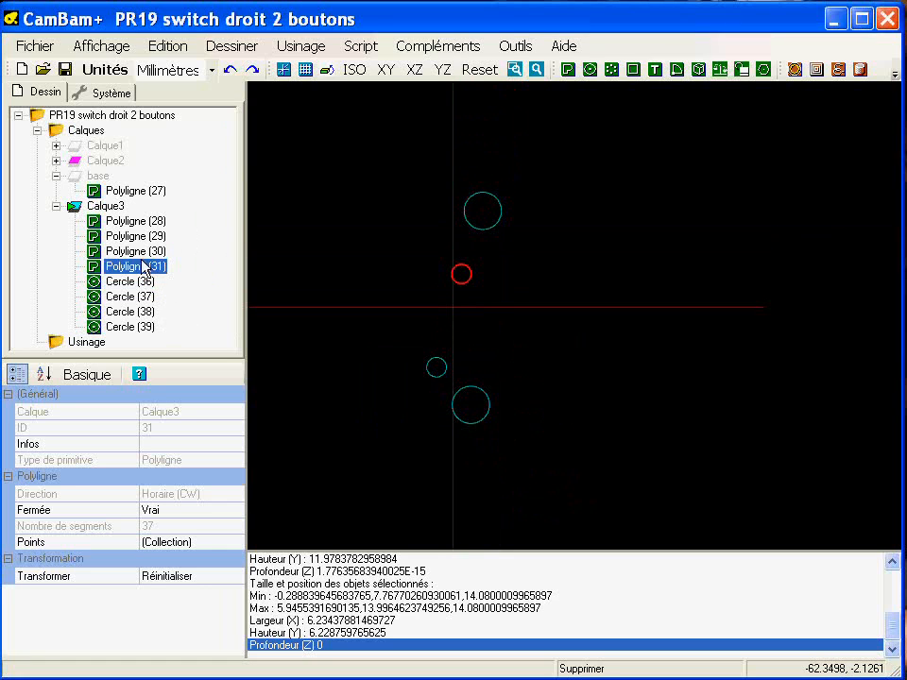
left_click(139, 252, "ctrl")
left_click(141, 236, "ctrl")
left_click(142, 221, "ctrl")
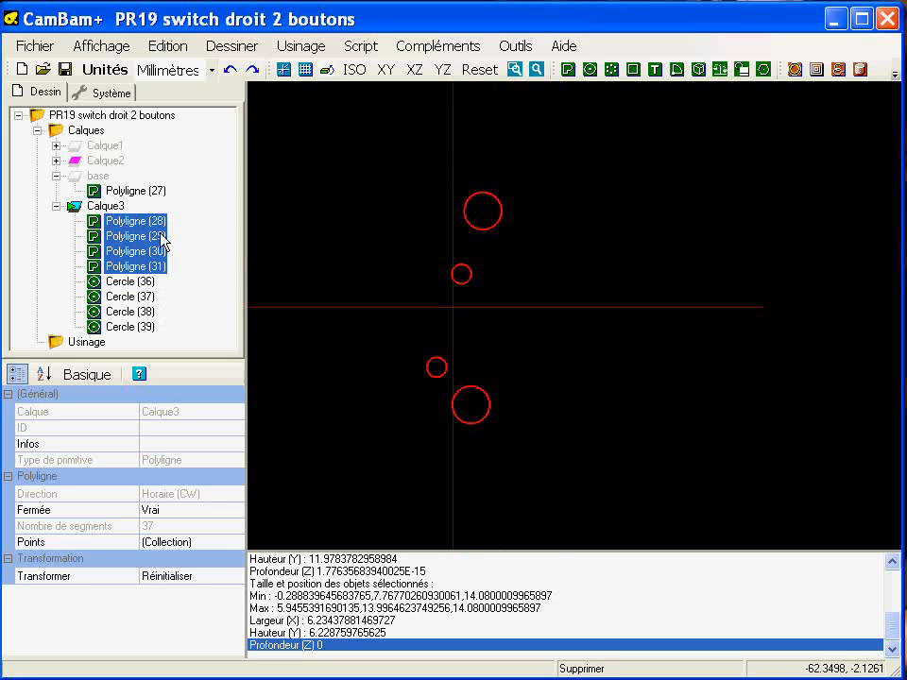
key("Delete")
key("Return")
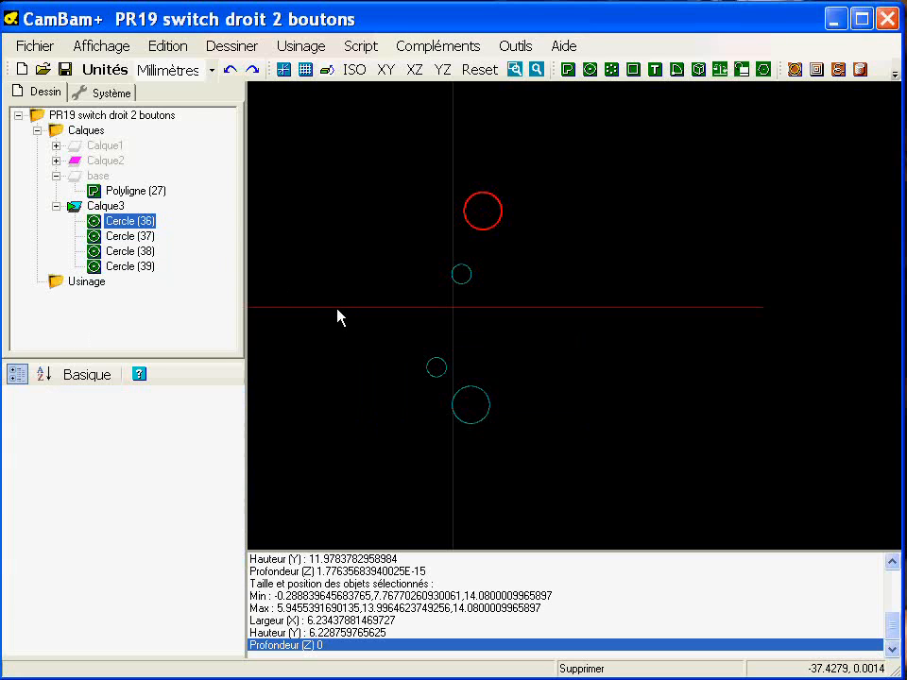
left_click(386, 227)
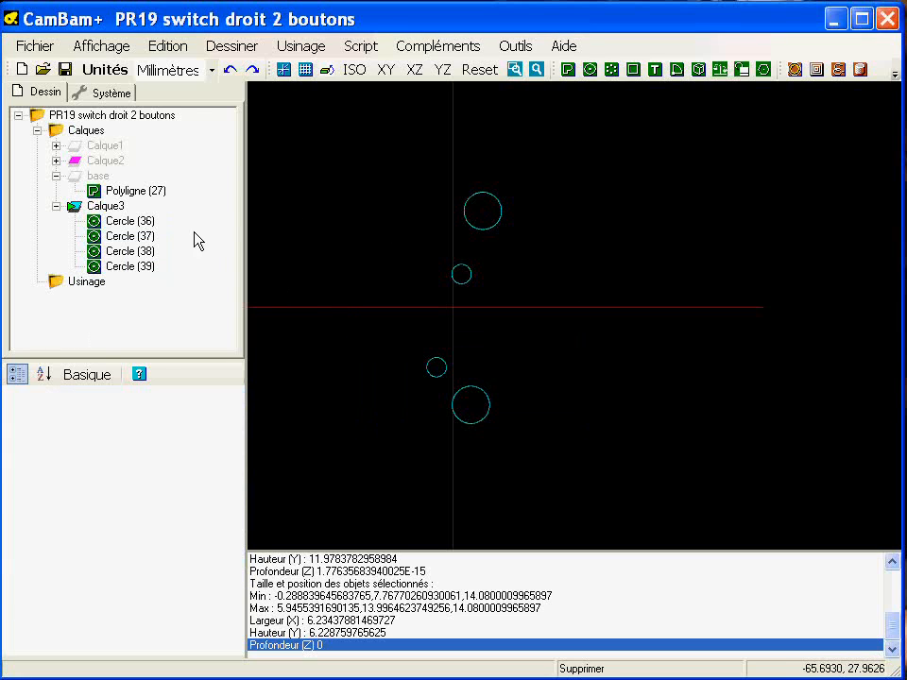
Step: Show Calque1 to compare the solid part with the circles in a 3D view, and switch visibility from Calque1 to Calque2
left_click(100, 146)
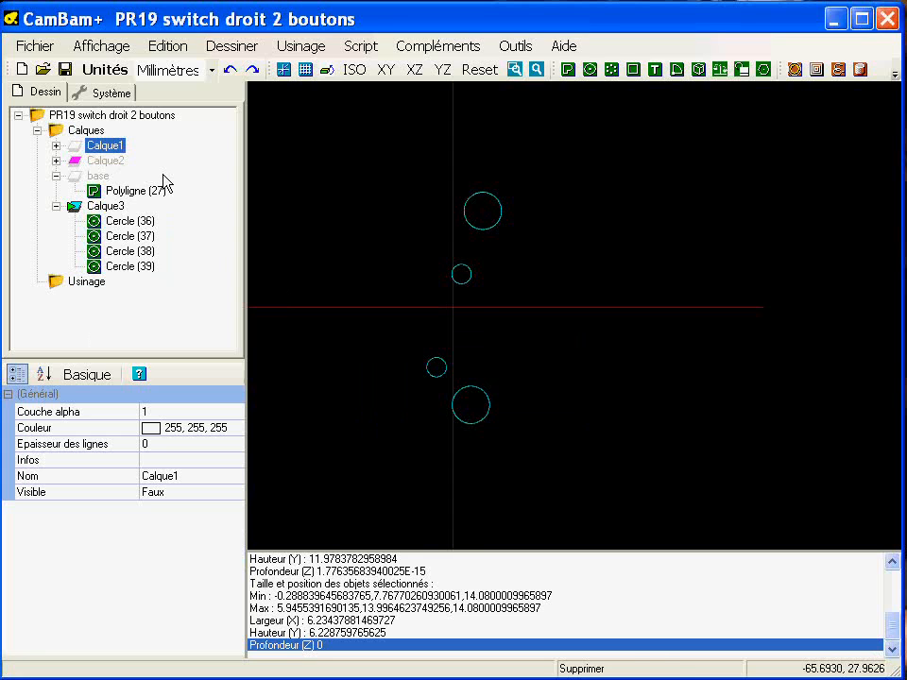
key("space")
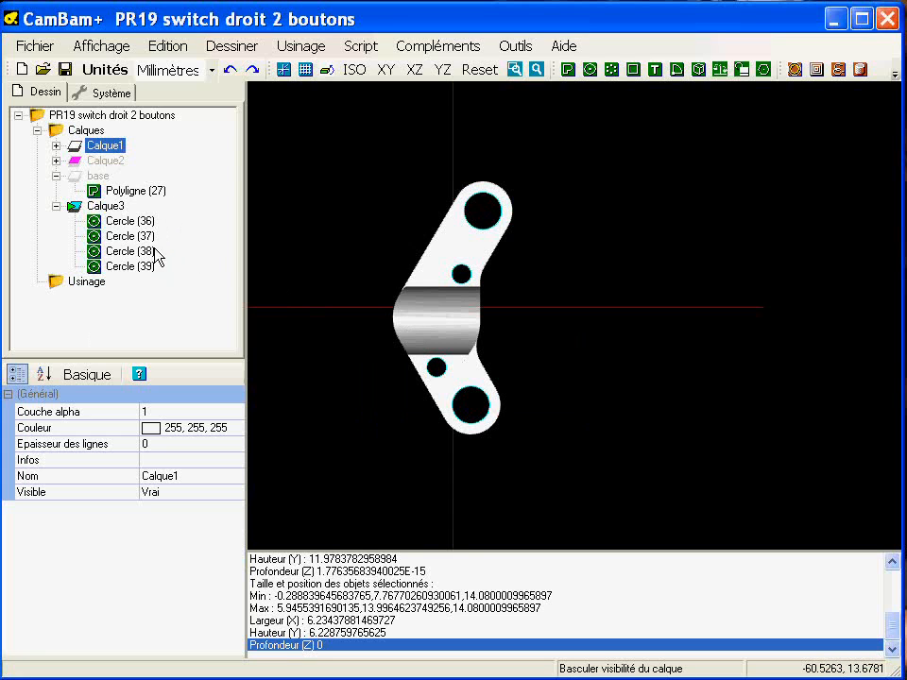
left_click_drag(435, 384, 491, 310, "alt")
mouse_move(496, 363)
left_mouse_down("alt")
mouse_move(482, 406)
mouse_move(505, 360)
left_mouse_up("alt")
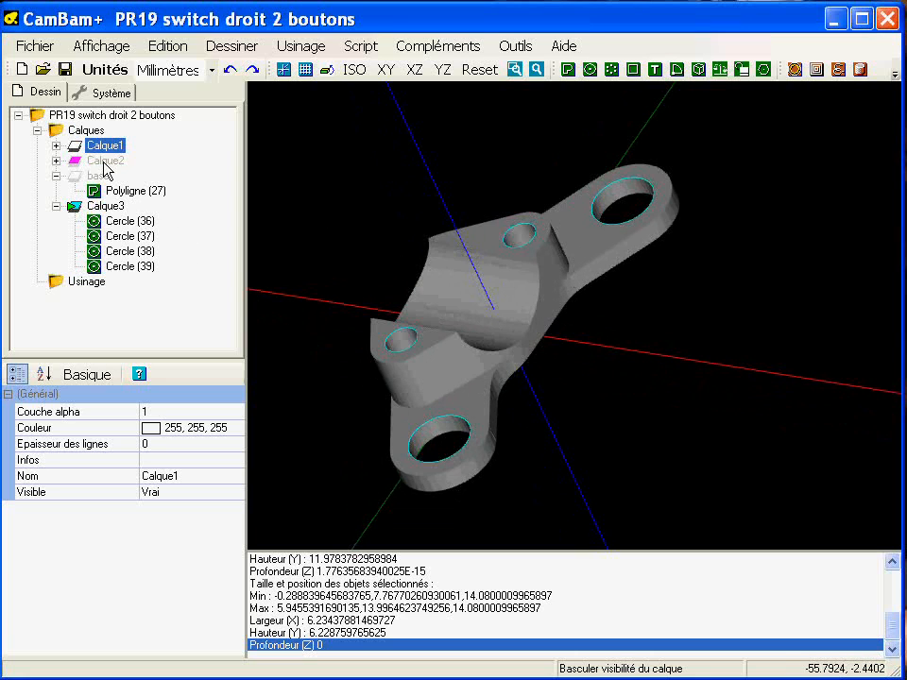
key("space")
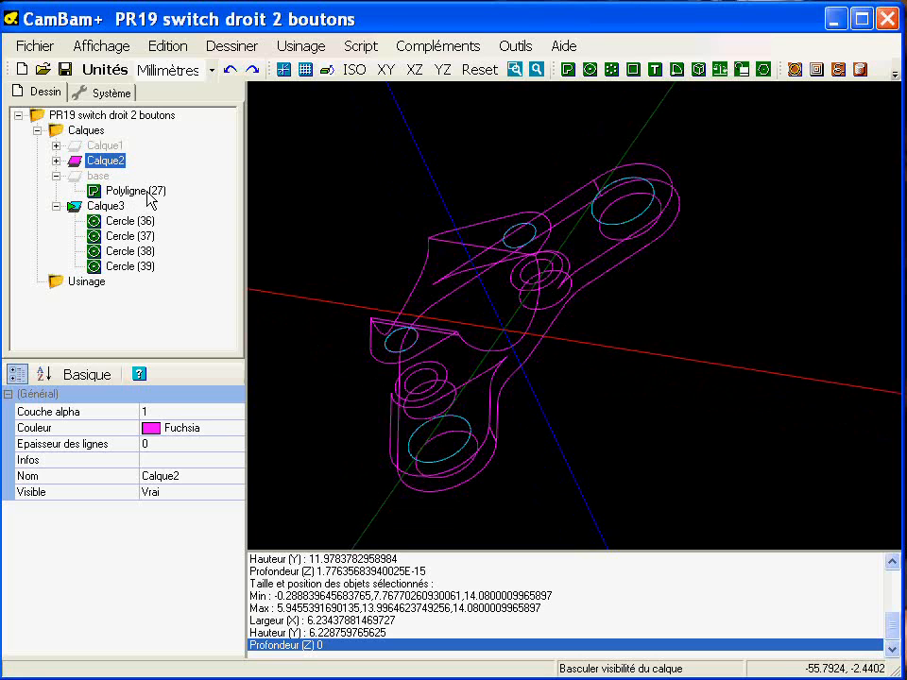
Step: Copy the two closed lobe outlines and the curved edge between them, Polyligne (9), (16) and (19), from Calque2
left_click(439, 350)
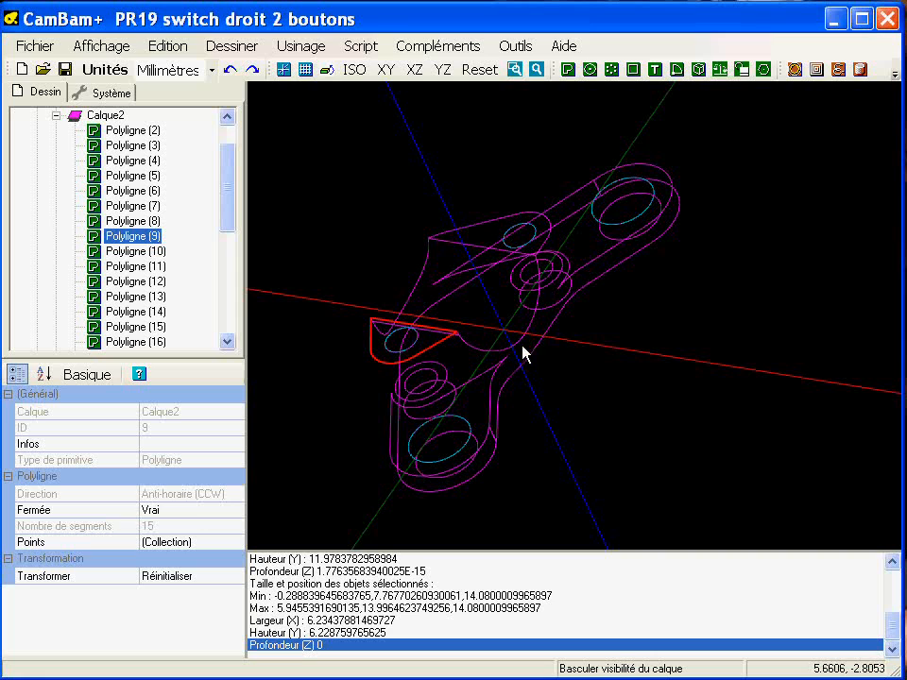
key("alt")
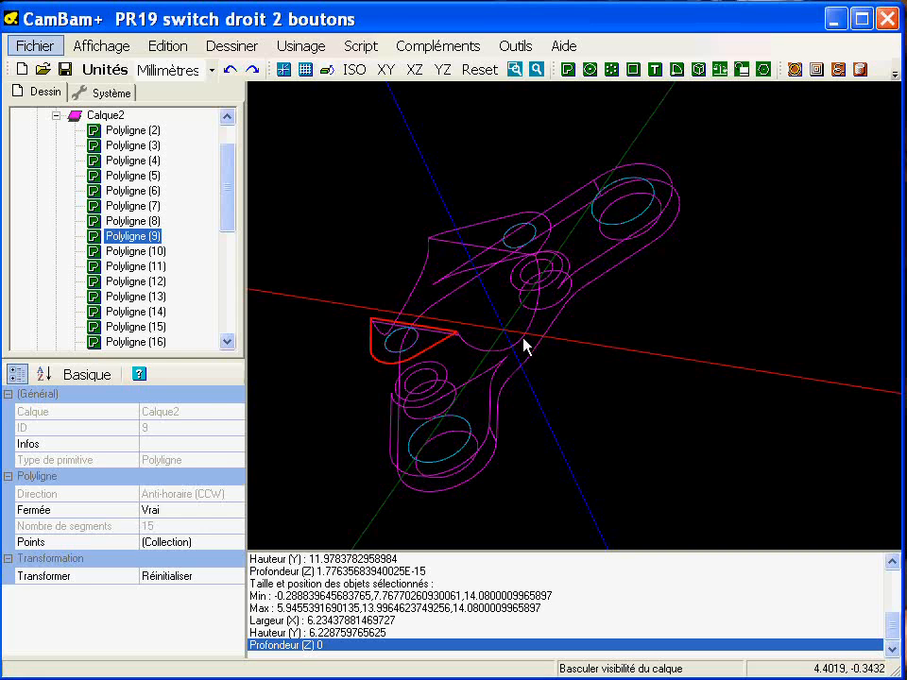
left_click(525, 344, "ctrl")
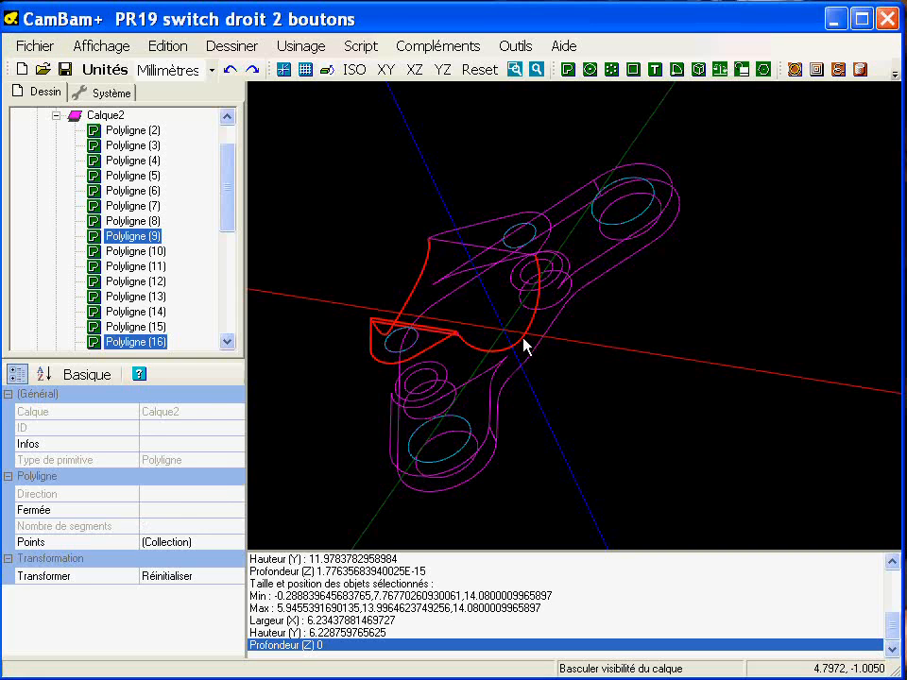
left_click(479, 232, "ctrl")
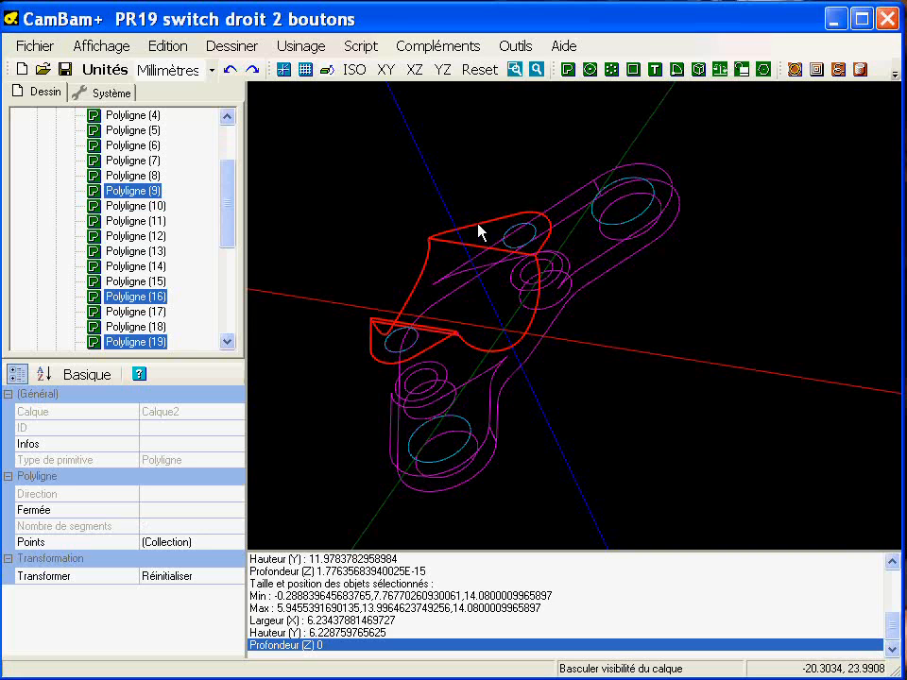
right_click(357, 166)
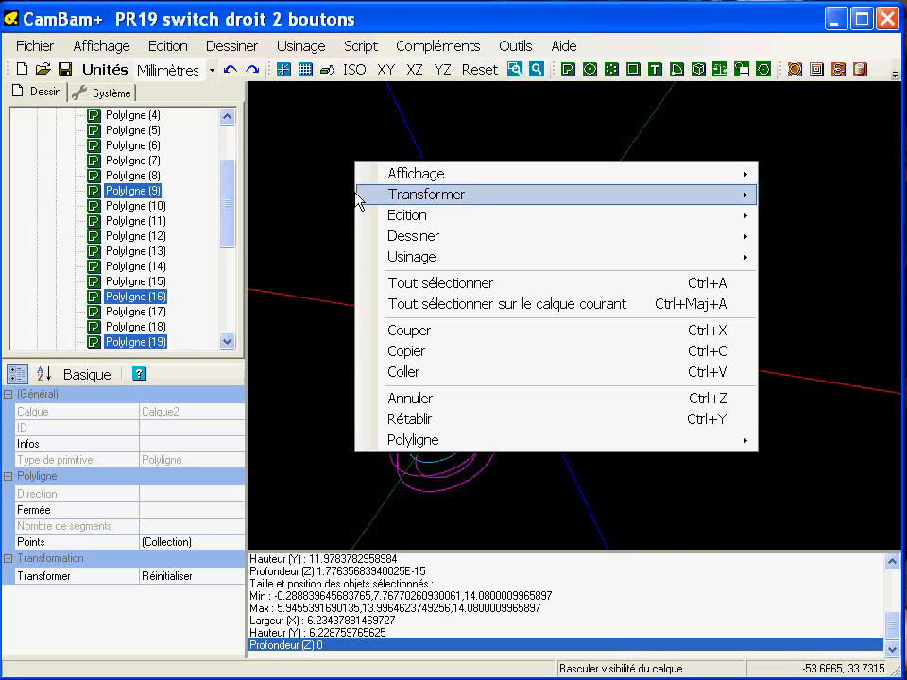
left_click(408, 352)
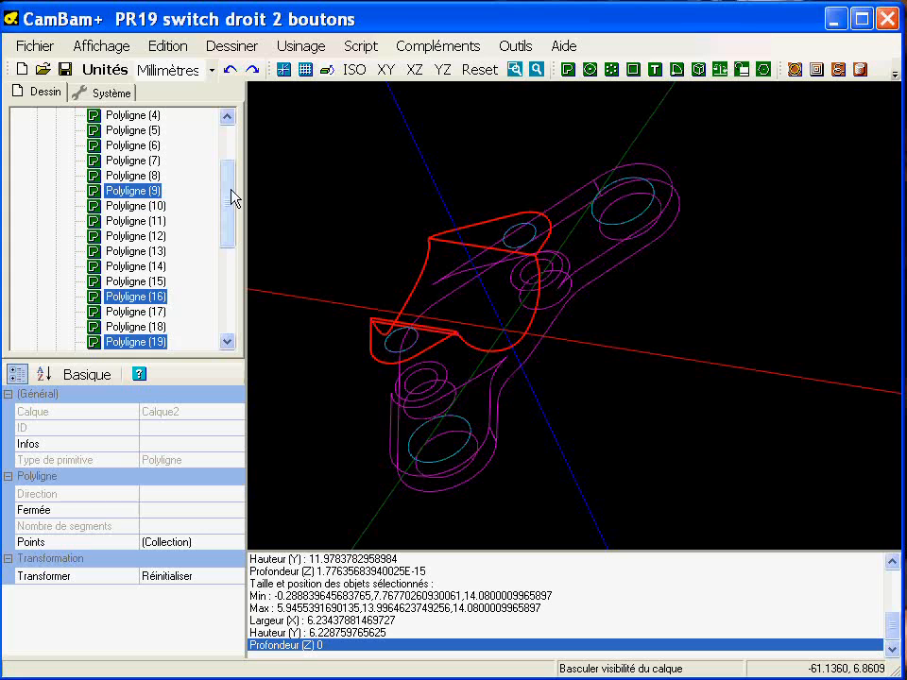
Step: Create a new layer Calque4 and set its colour to green (0, 192, 0)
left_click_drag(230, 197, 230, 300)
right_click(108, 271)
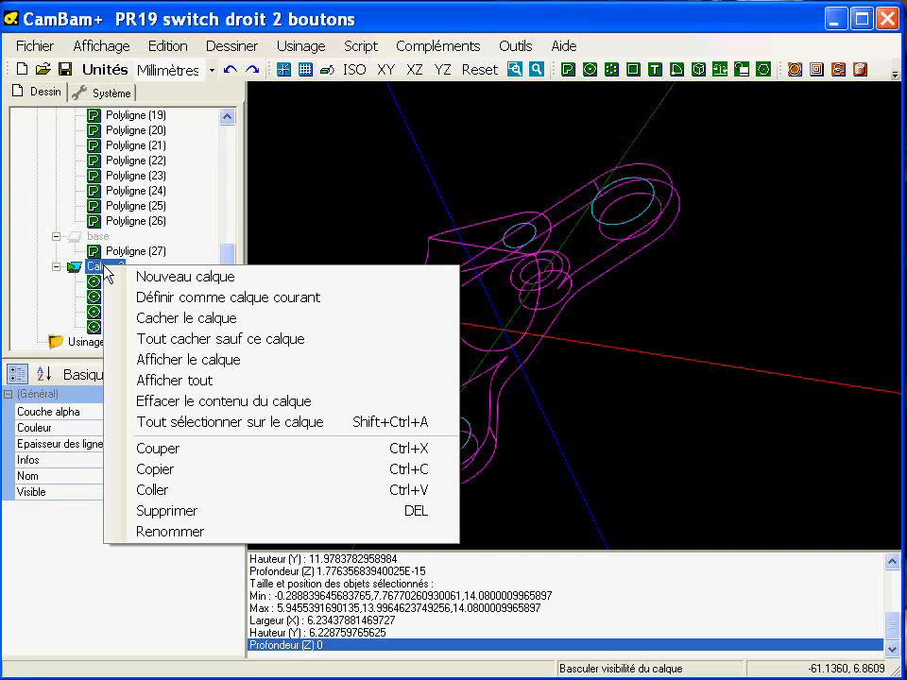
left_click(153, 276)
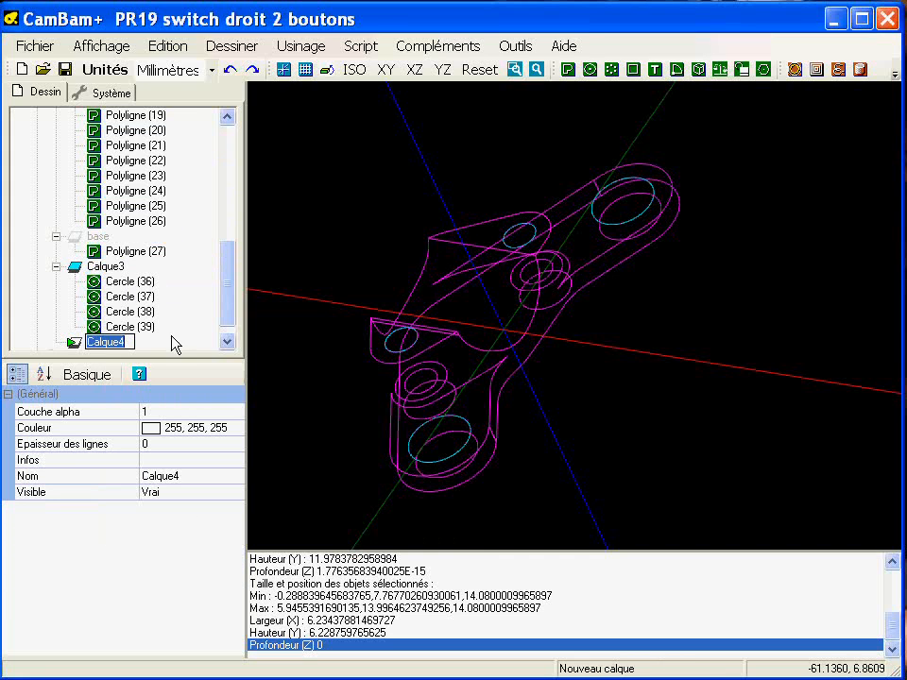
left_click(237, 428)
left_click(234, 428)
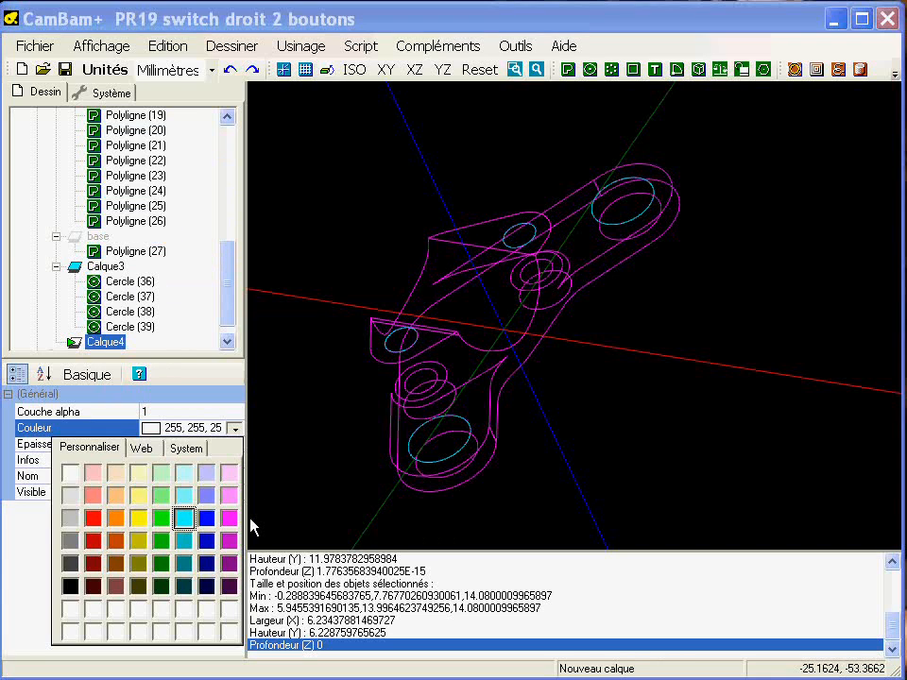
left_click(162, 542)
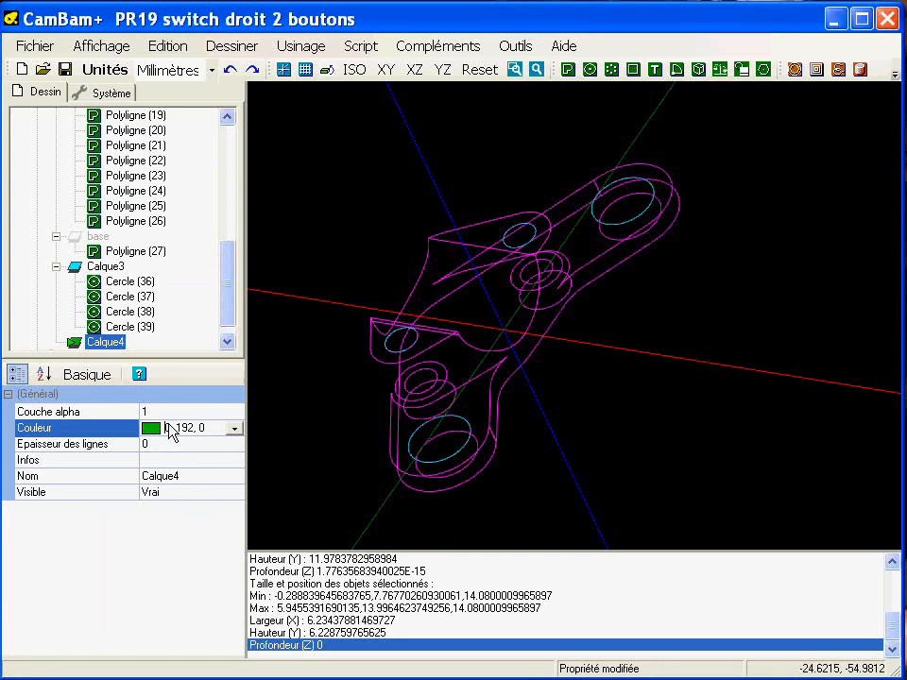
Step: Paste the copied polylines into Calque4 and hide every layer except Calque4
right_click(117, 347)
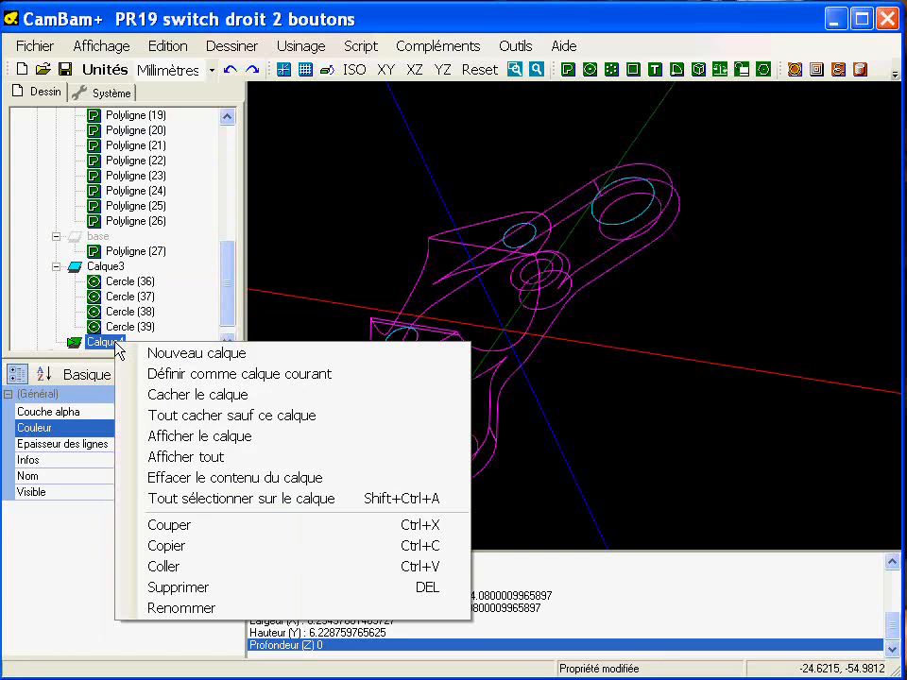
left_click(187, 566)
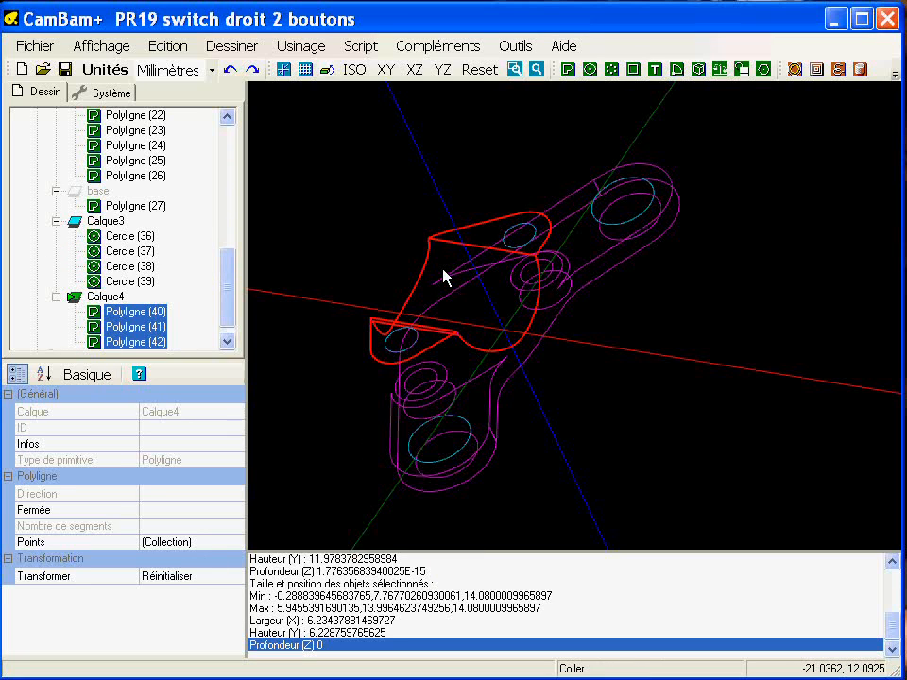
right_click(114, 297)
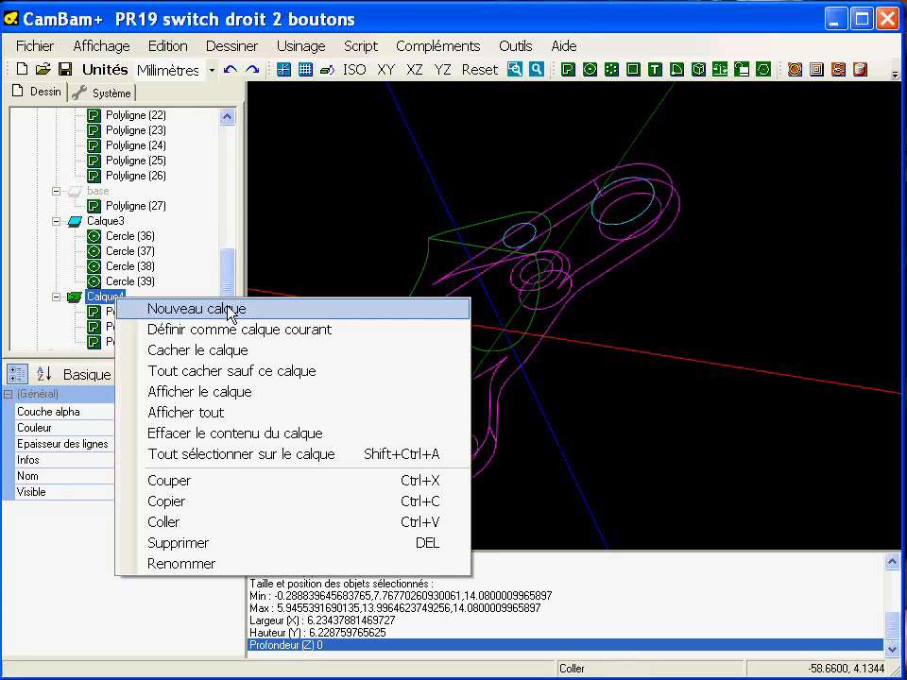
left_click(219, 374)
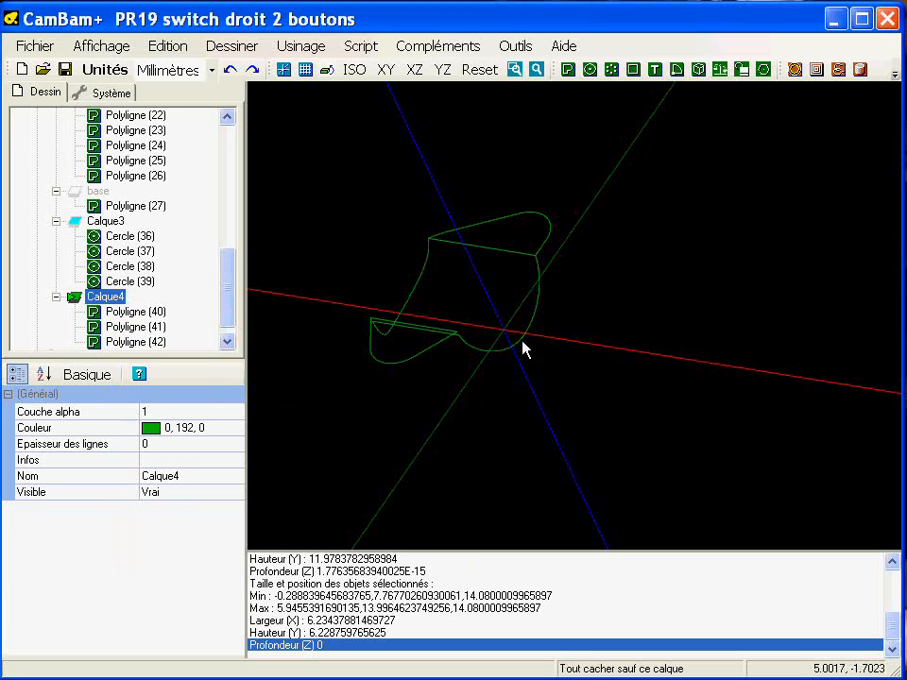
Step: Select the open curved polyline that runs between the two closed outlines on Calque4
mouse_move(497, 354)
left_mouse_down("alt")
mouse_move(459, 360)
mouse_move(500, 348)
mouse_move(401, 271)
mouse_move(401, 297)
mouse_move(454, 312)
mouse_move(410, 355)
mouse_move(355, 370)
mouse_move(493, 338)
left_mouse_up("alt")
double_click(461, 310, "alt")
middle_click_drag(566, 323, 525, 324)
left_click_drag(500, 311, 635, 352, "alt")
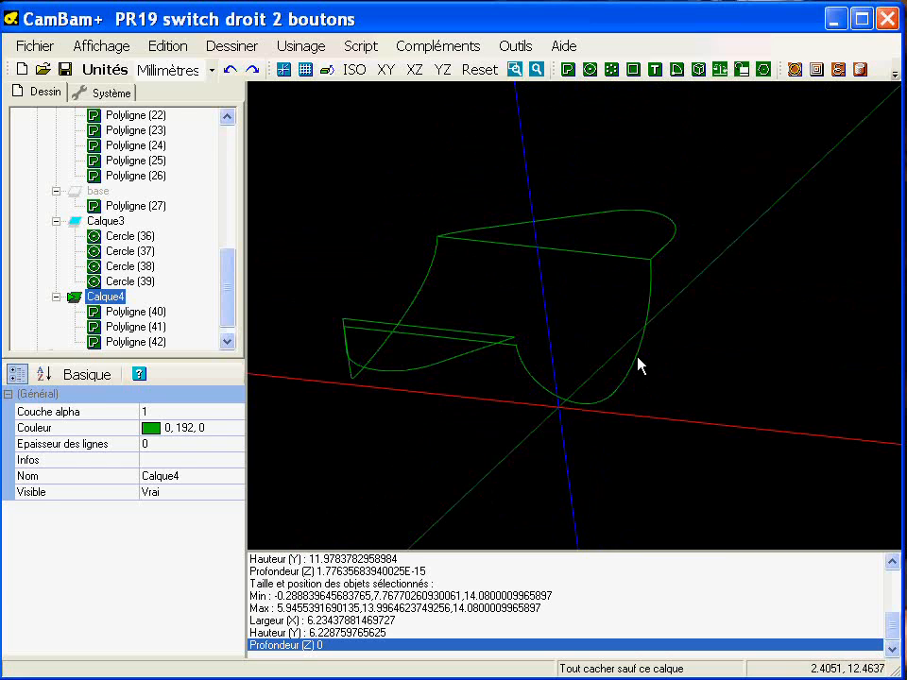
left_click(638, 365)
left_click_drag(578, 362, 544, 387, "alt")
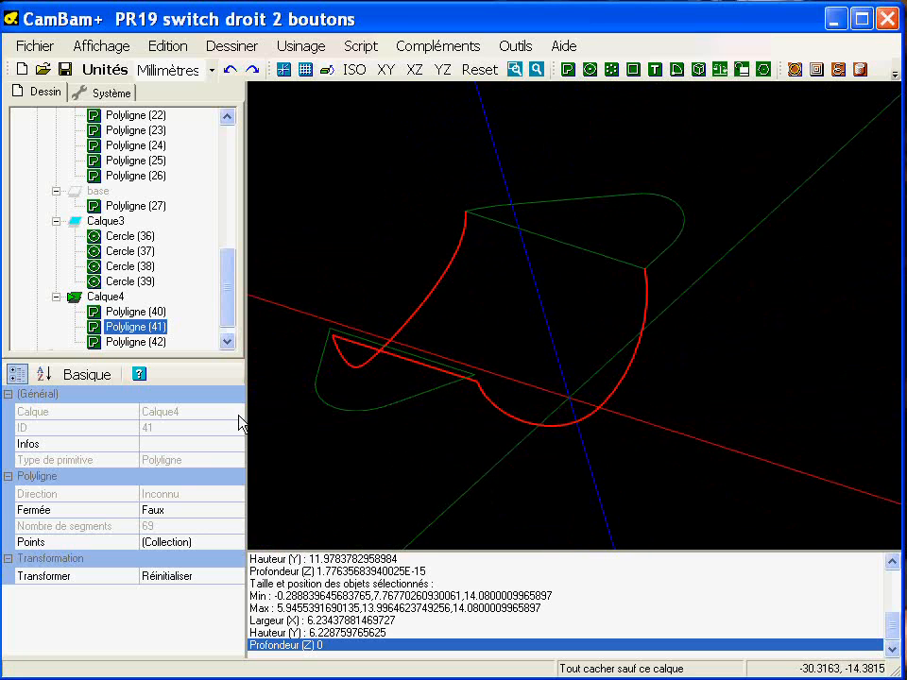
Step: Try to set the Z coordinates of the open polyline to 0 in its point list, and close the list
left_click(235, 543)
left_click(238, 542)
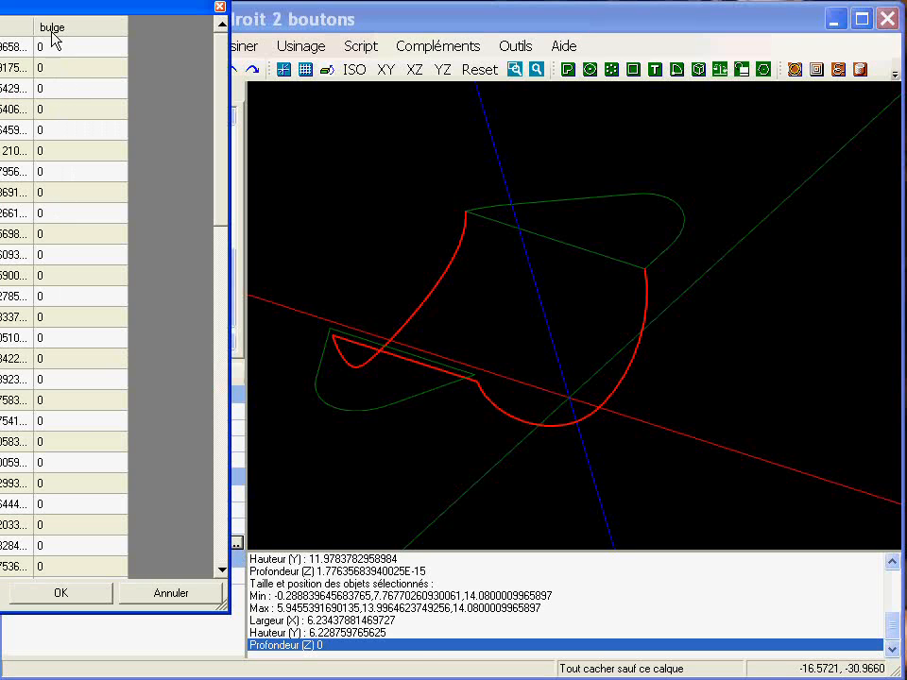
left_click_drag(41, 5, 425, 69)
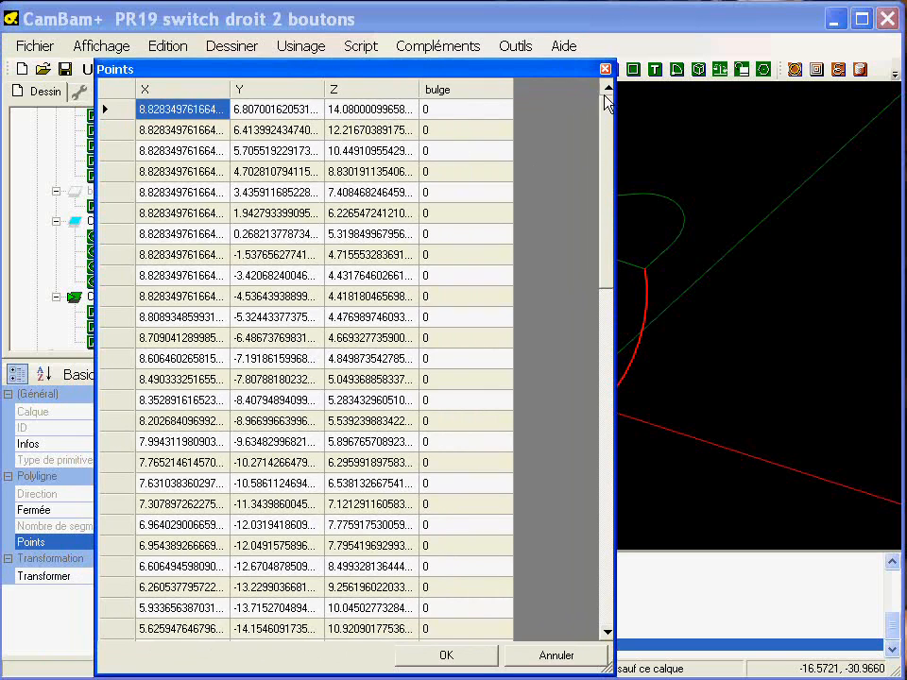
left_click(375, 111)
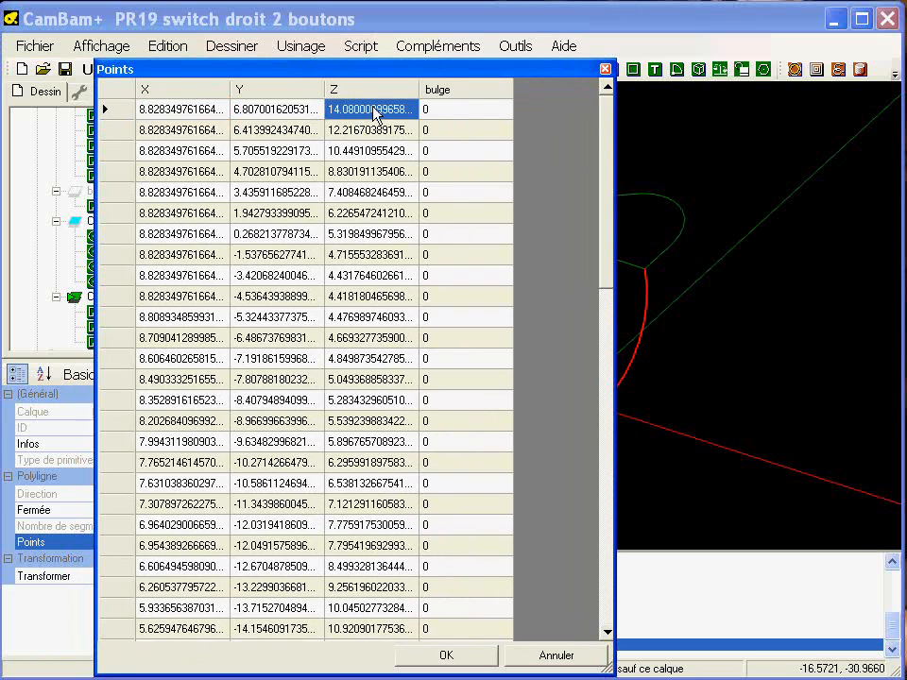
left_click(374, 629, "shift")
type("0")
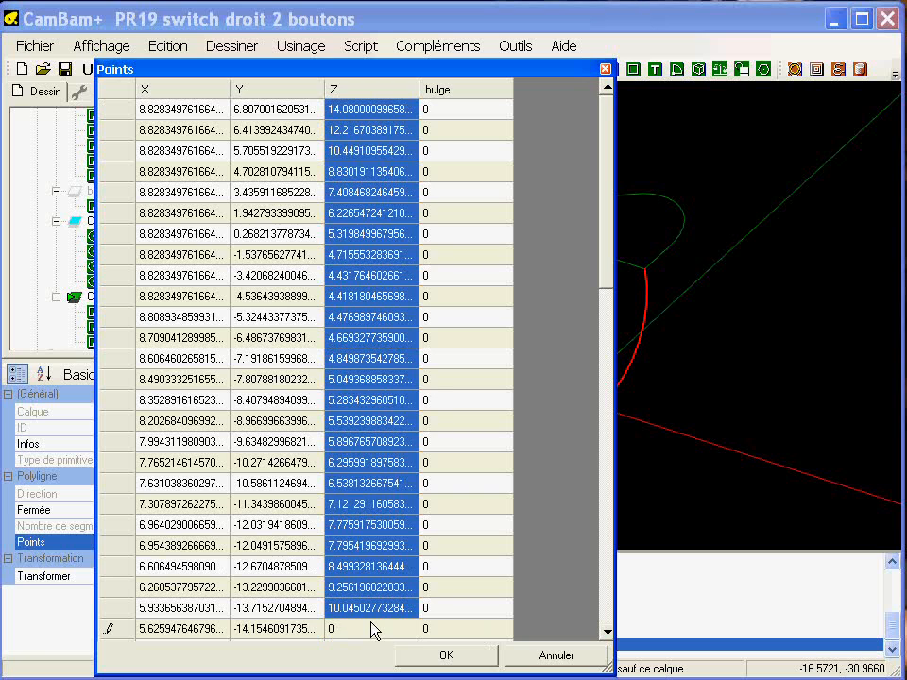
key("Return")
left_click_drag(605, 284, 616, 213)
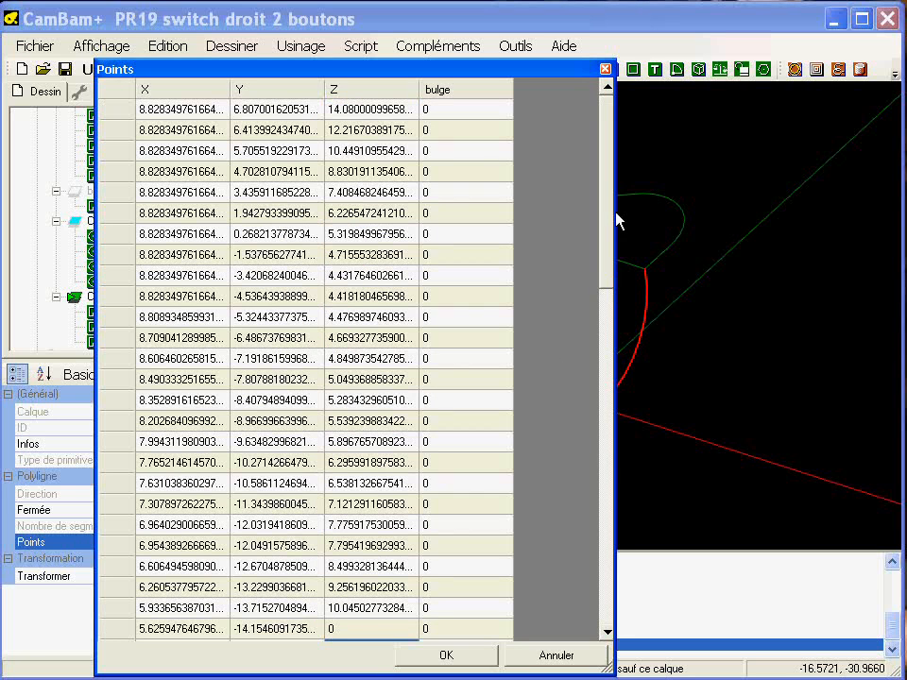
left_click(605, 69)
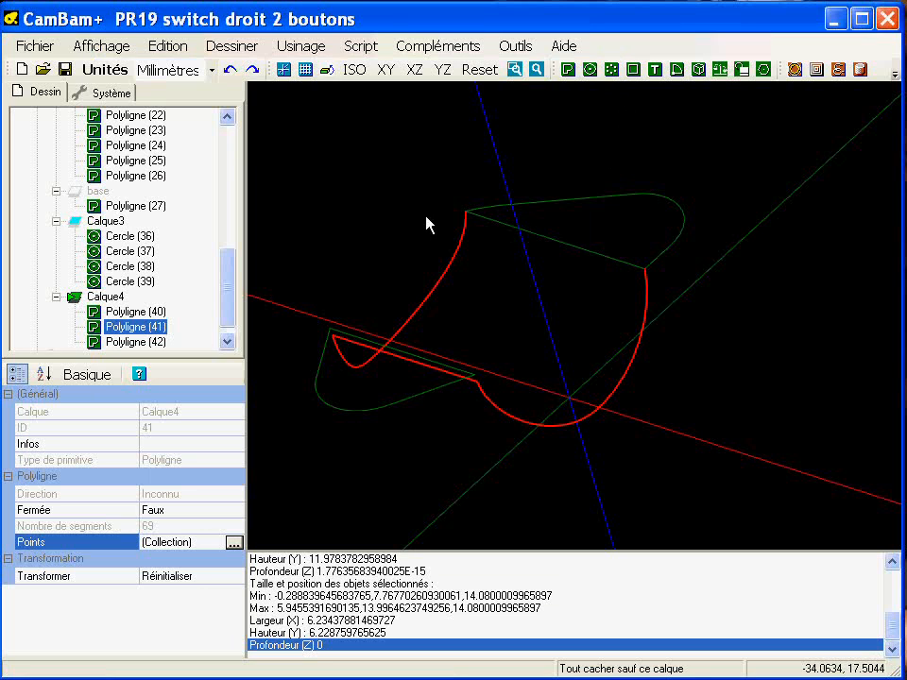
Step: Run the Flatten.vbs script on the selected open polyline to bring all its Z values to 0, and close the script editor
left_click(360, 46)
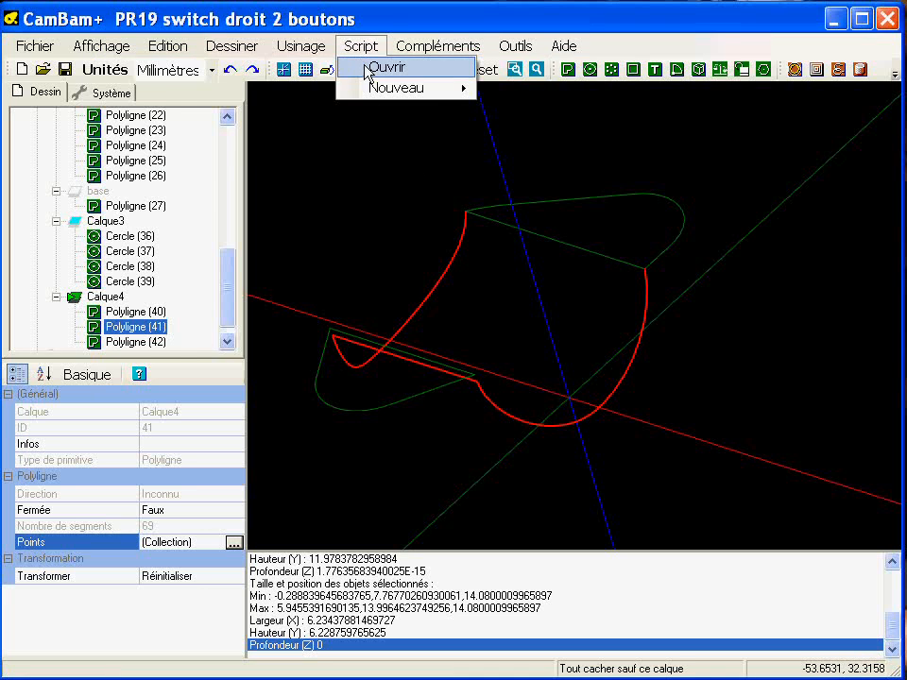
left_click(368, 67)
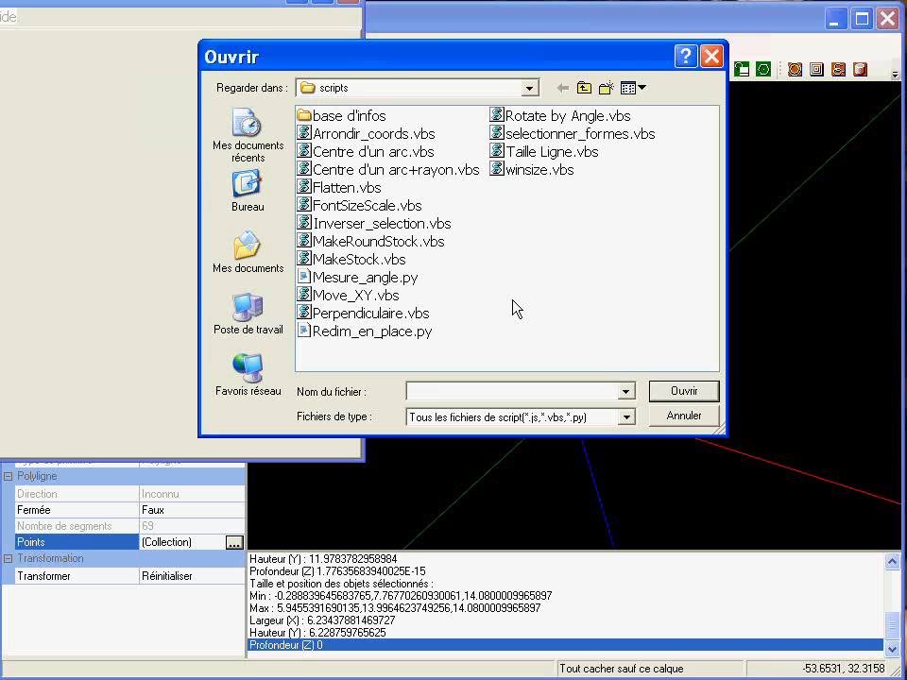
double_click(345, 189)
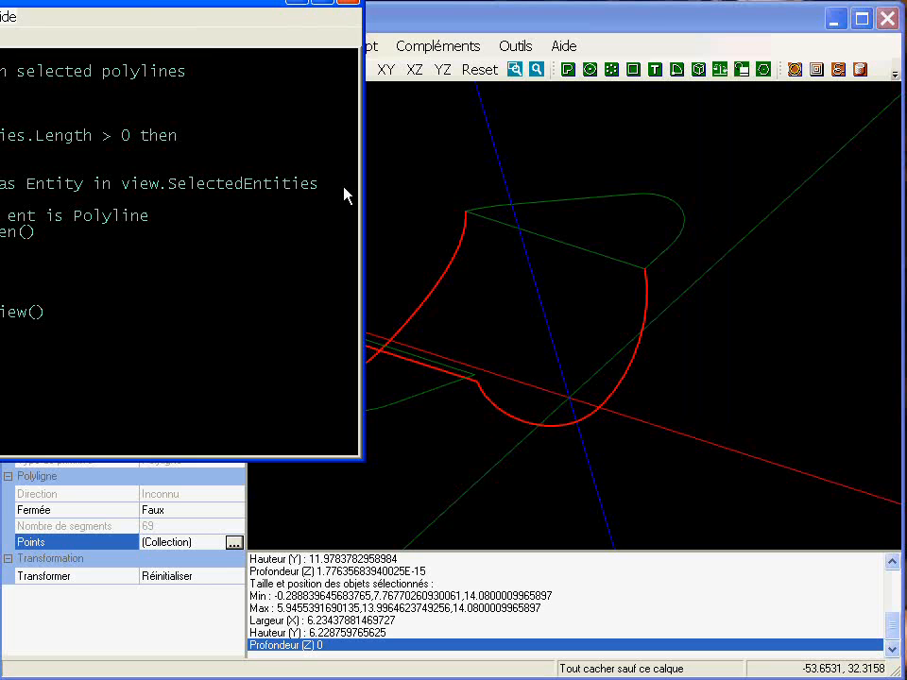
left_click_drag(196, 34, 401, 145)
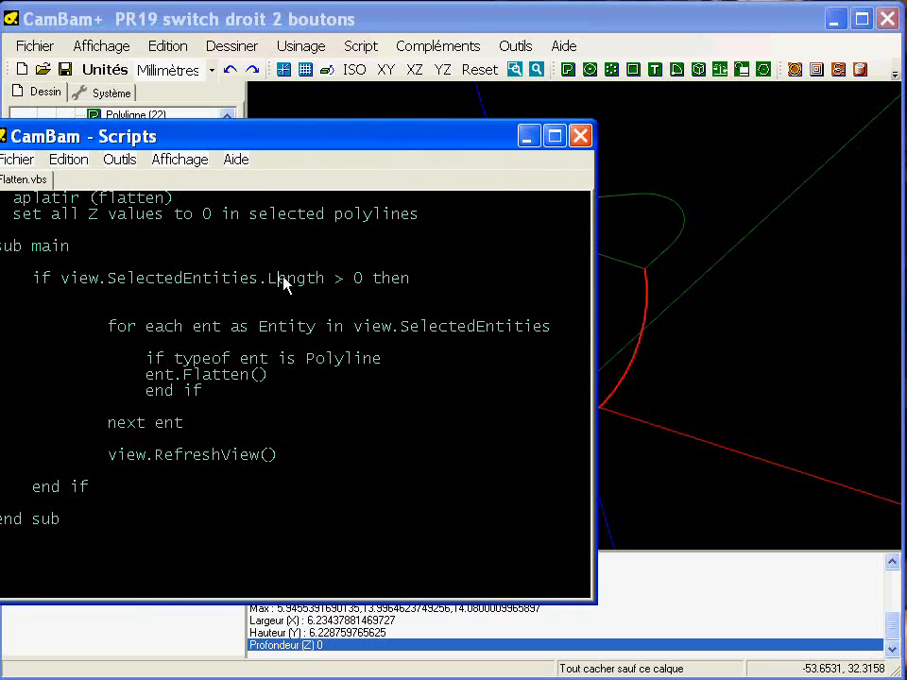
key("F5")
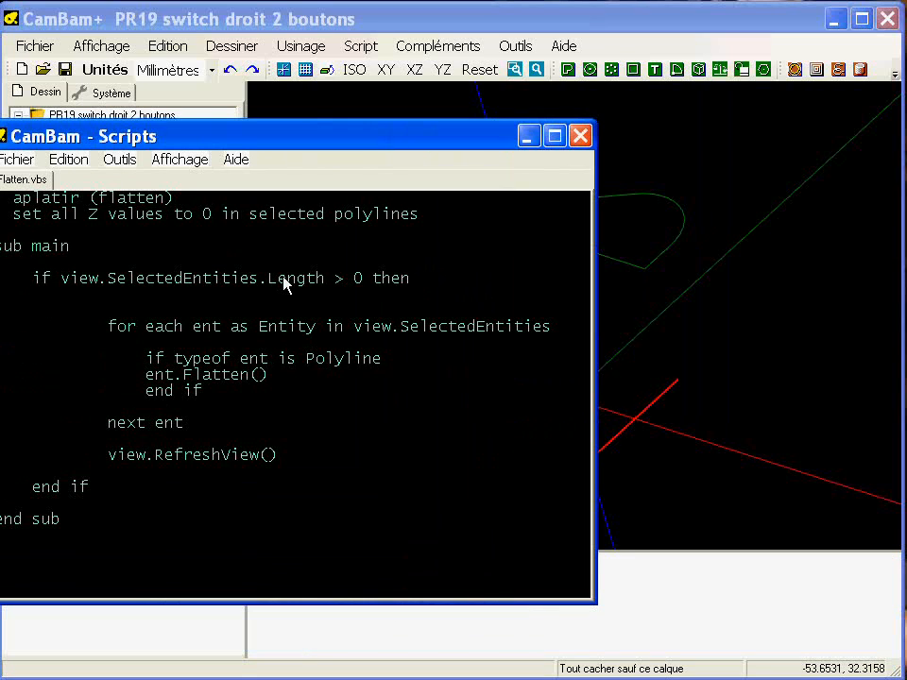
left_click(582, 139)
Step: Align the underside (Dessous) of the closed outline Polyligne (42) to Z 0, leaving X and Y set to Aucun
left_click_drag(542, 385, 483, 366, "alt")
double_click(483, 366, "alt")
left_click_drag(595, 366, 473, 291, "alt")
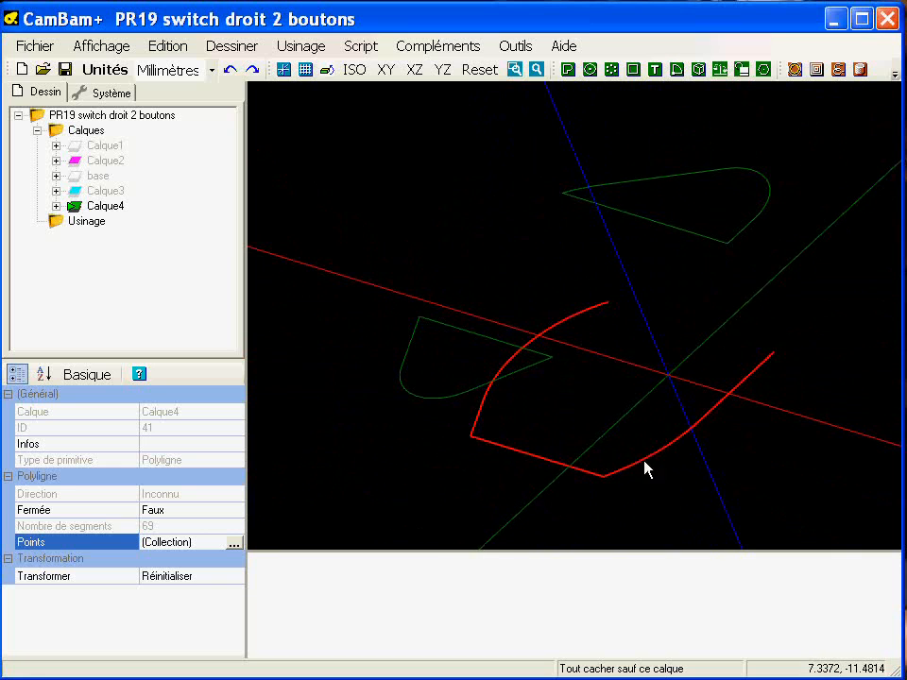
left_click_drag(681, 441, 635, 421, "alt")
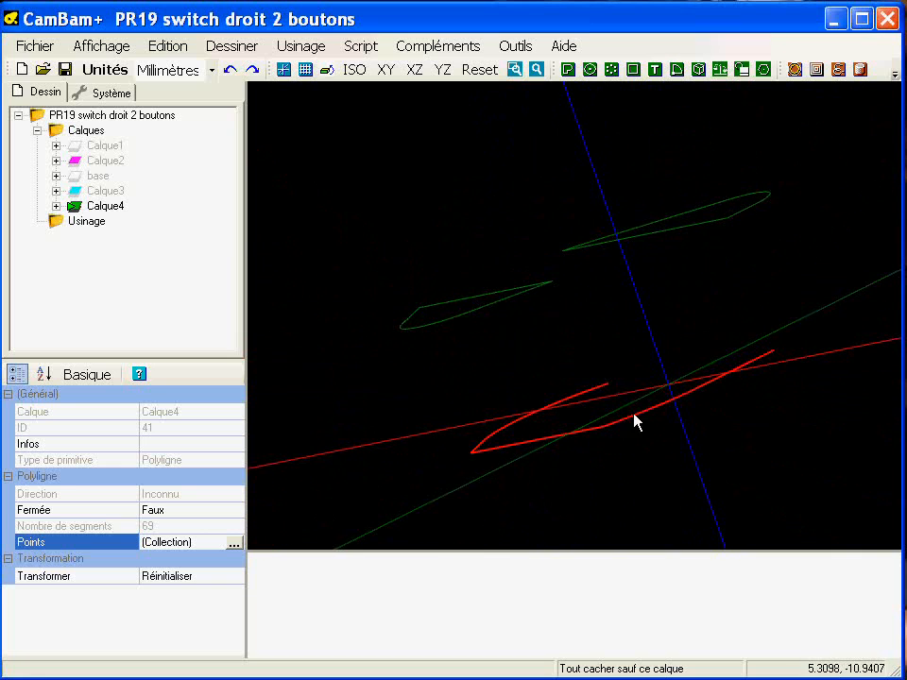
double_click(596, 387, "alt")
left_click_drag(563, 314, 597, 218, "alt")
left_click(599, 206)
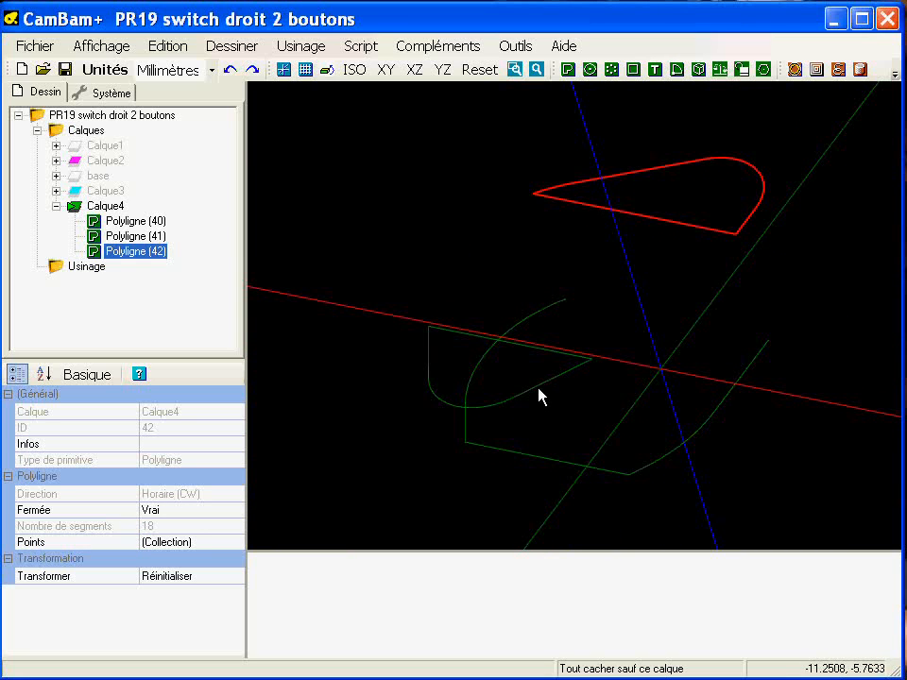
left_click_drag(538, 397, 585, 348, "alt")
middle_click_drag(559, 297, 538, 354)
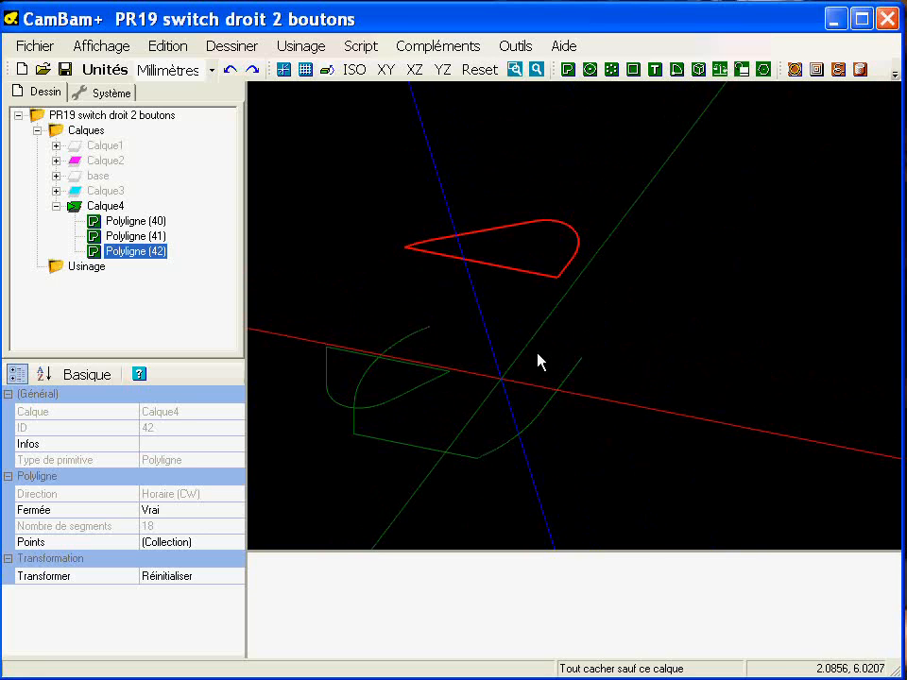
right_click(295, 137)
mouse_move(296, 140)
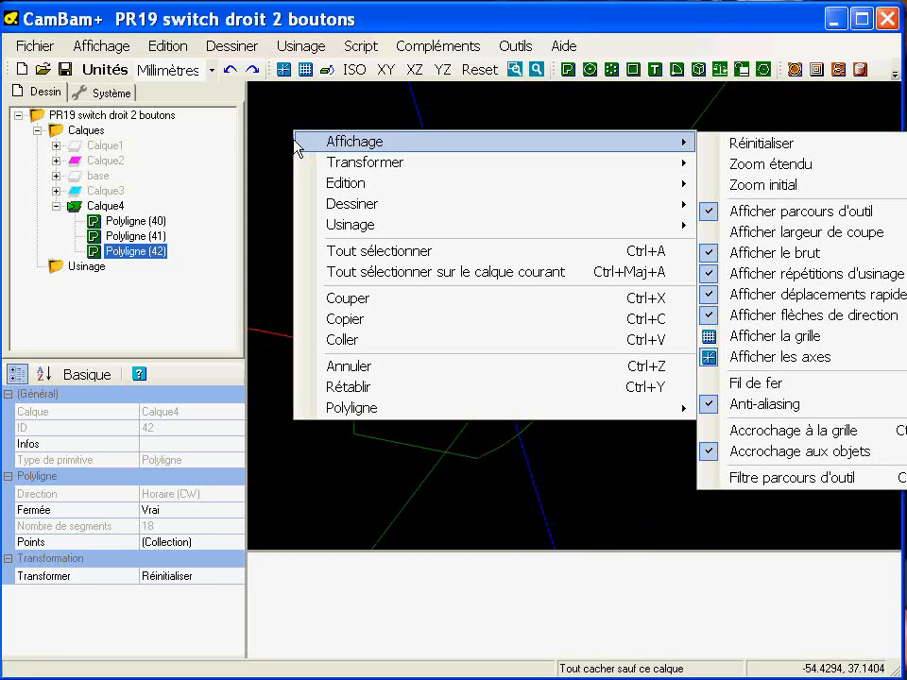
mouse_move(300, 162)
left_click(770, 247)
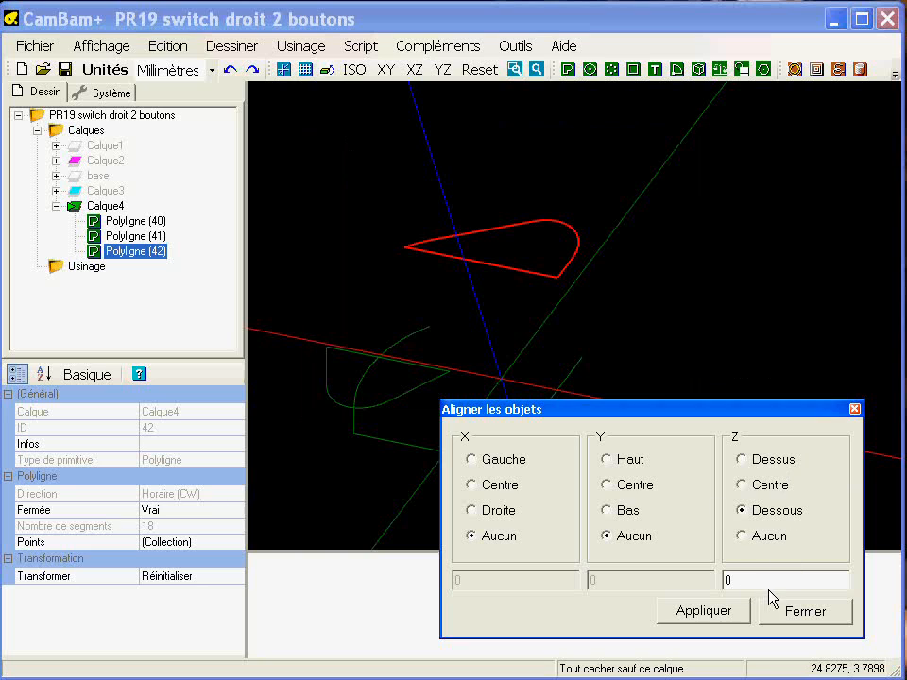
left_click(724, 614)
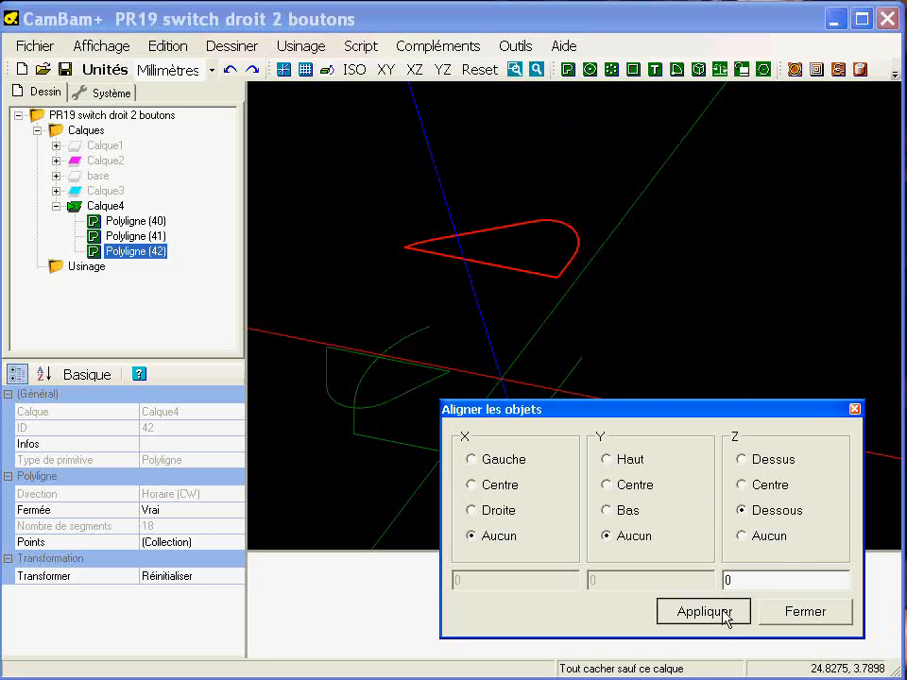
Step: Align the underside (Dessous) of the closed outline Polyligne (40) to Z 0, and close the alignment dialog
left_click(400, 410)
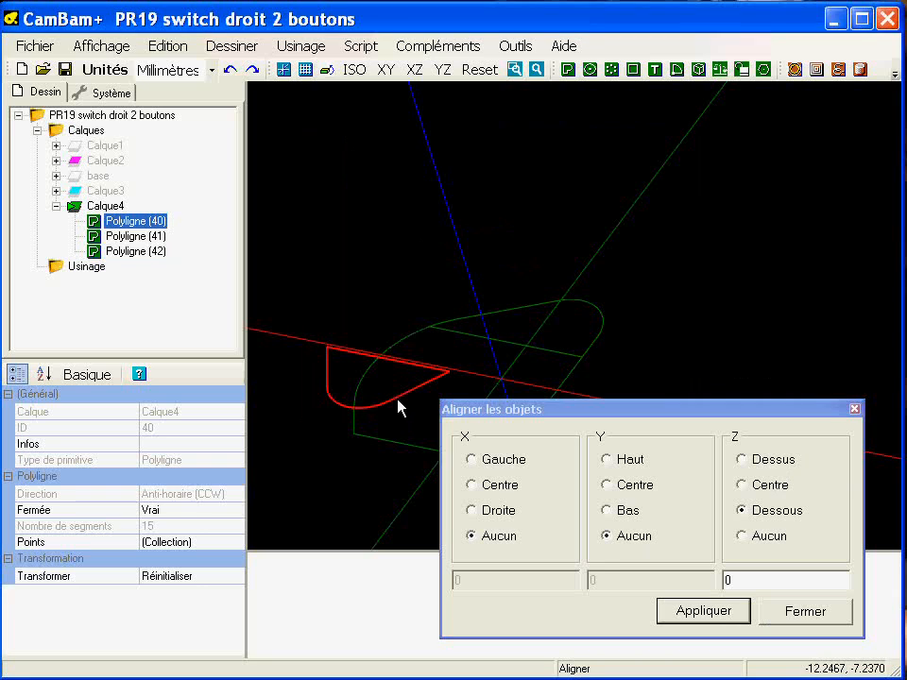
left_click(724, 616)
left_click(824, 619)
left_click_drag(468, 427, 520, 400, "alt")
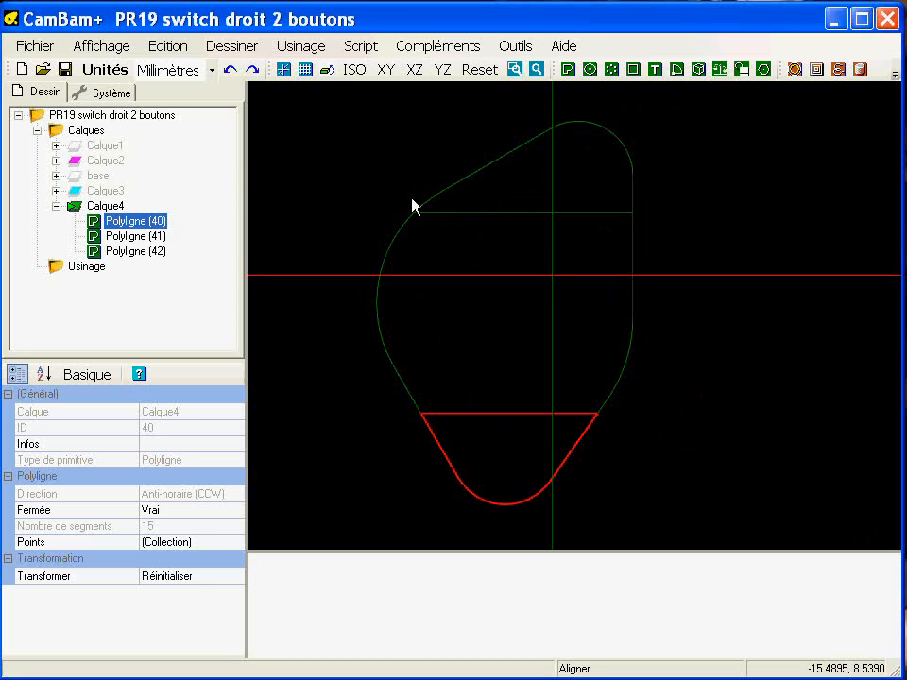
Step: Explode the closed outline Polyligne (40) into individual lines
right_click(281, 121)
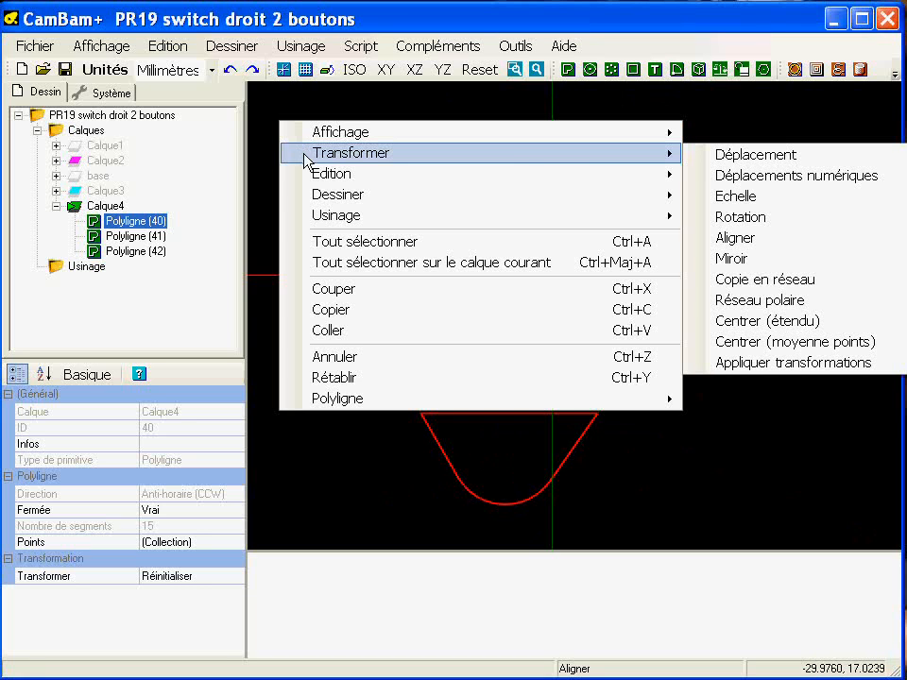
mouse_move(317, 173)
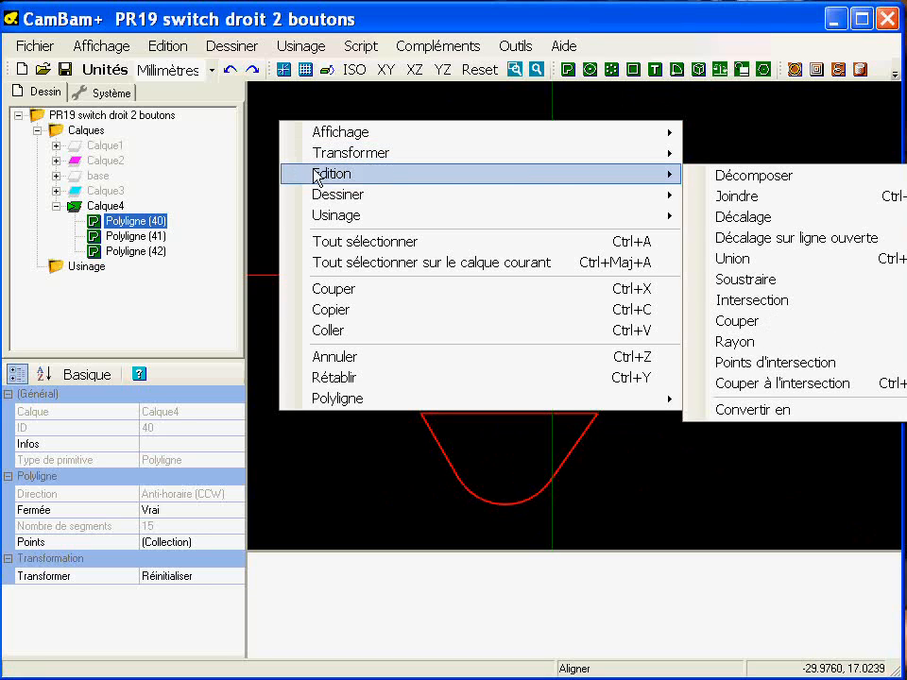
left_click(723, 180)
left_click(486, 367)
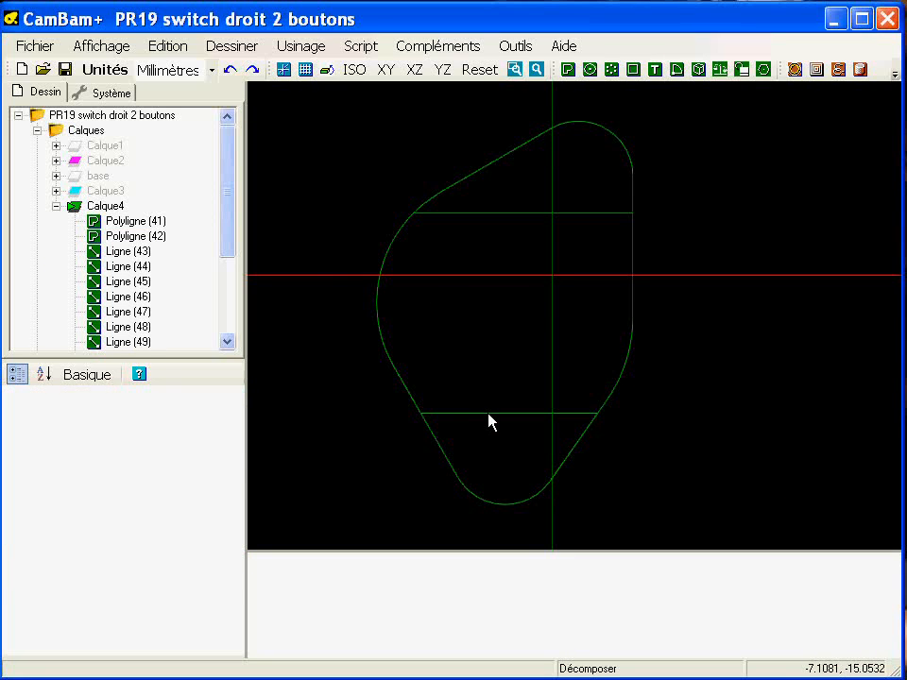
Step: Create a new layer in the drawing and select the open polyline Polyligne (41)
left_click(489, 420)
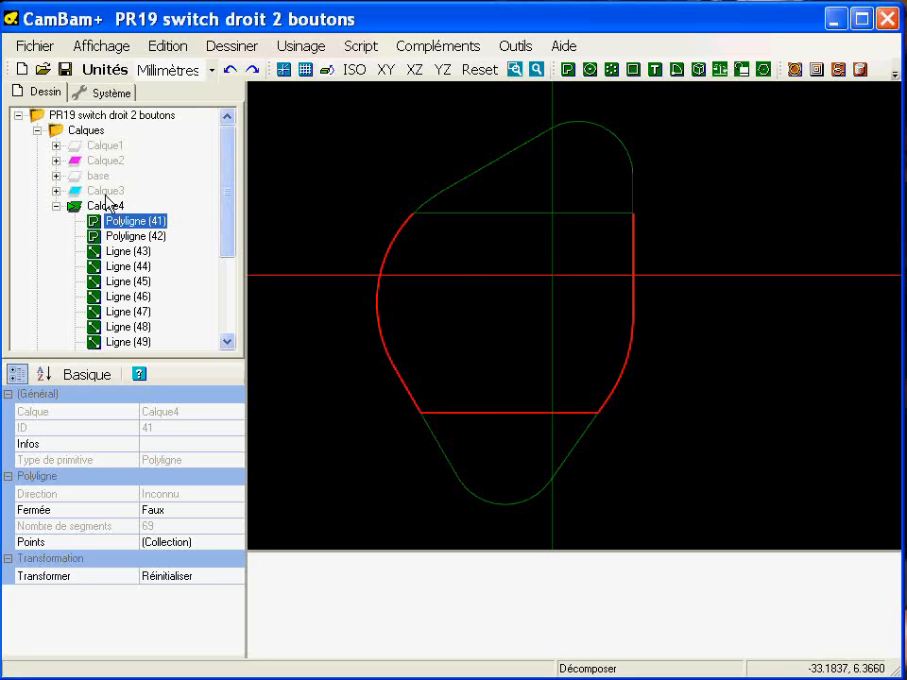
left_click(104, 206)
right_click(112, 207)
left_click(189, 218)
key("Return")
left_click(471, 421)
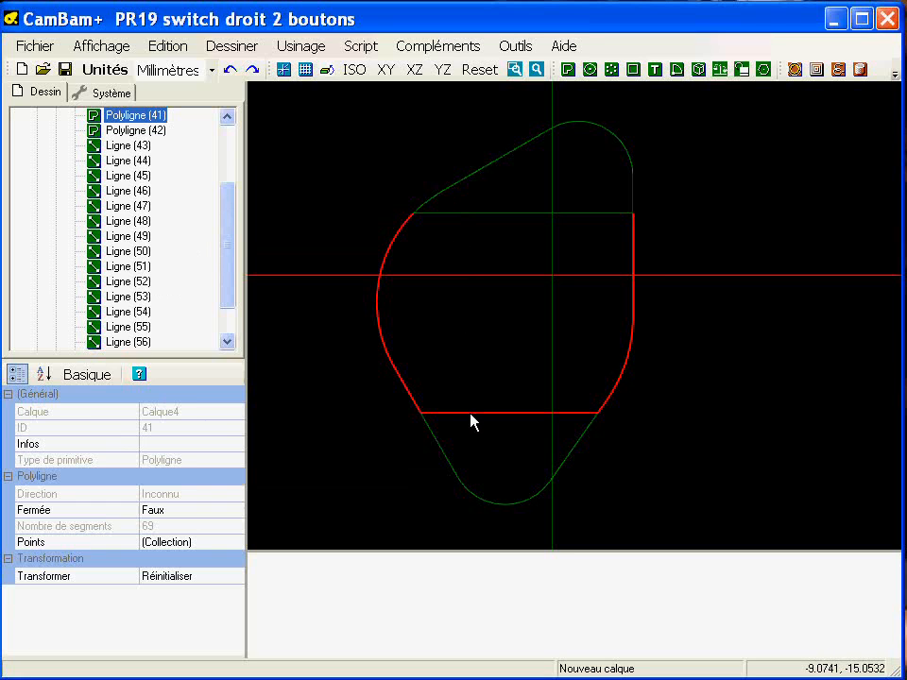
Step: Move Polyligne (41) from Calque4 to Calque5 with cut and paste, and hide Calque5
right_click(157, 117)
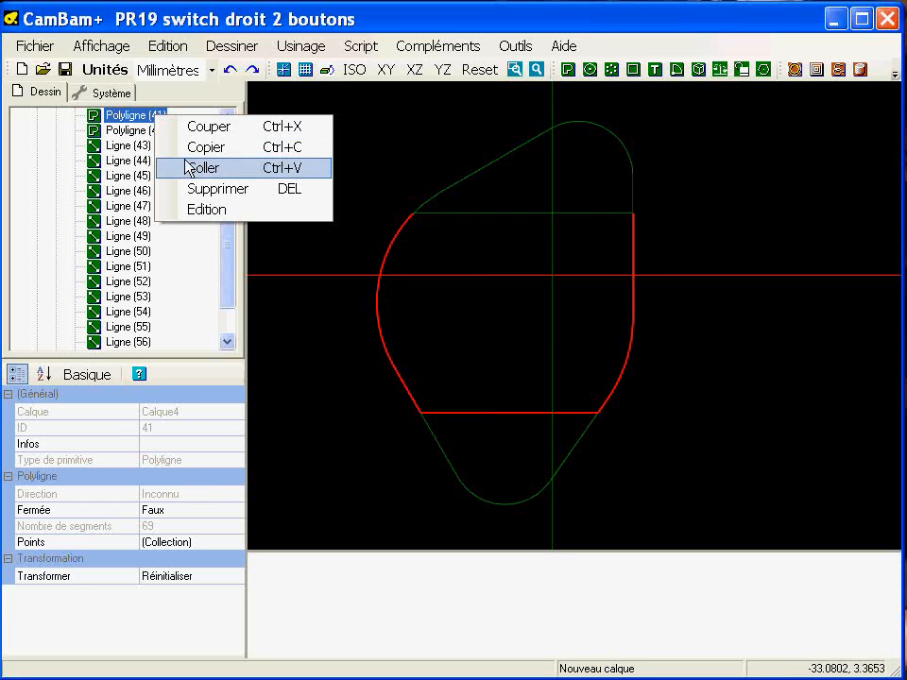
left_click(215, 188)
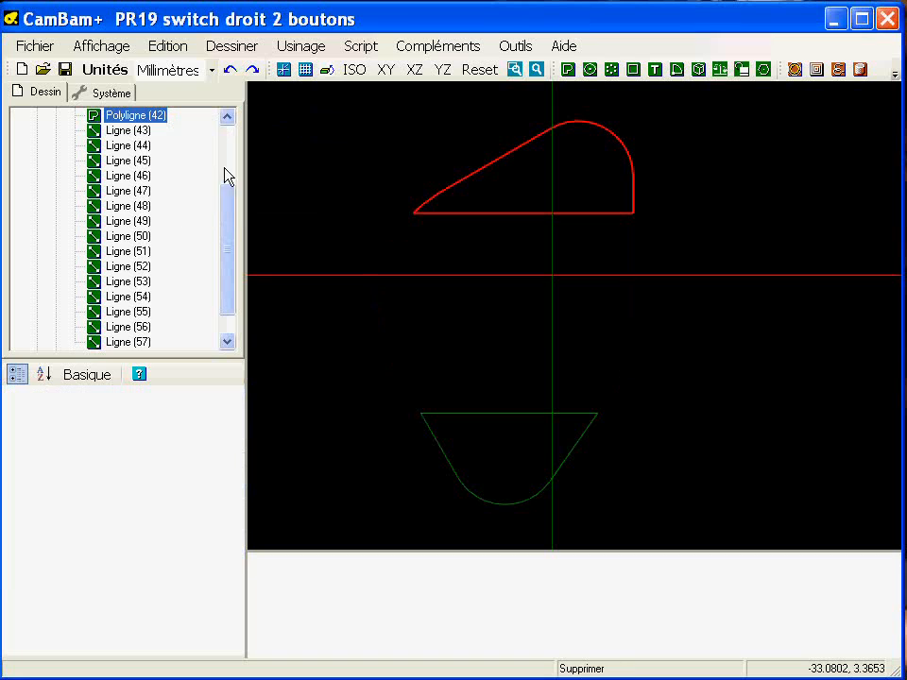
left_click_drag(230, 234, 229, 284)
right_click(112, 327)
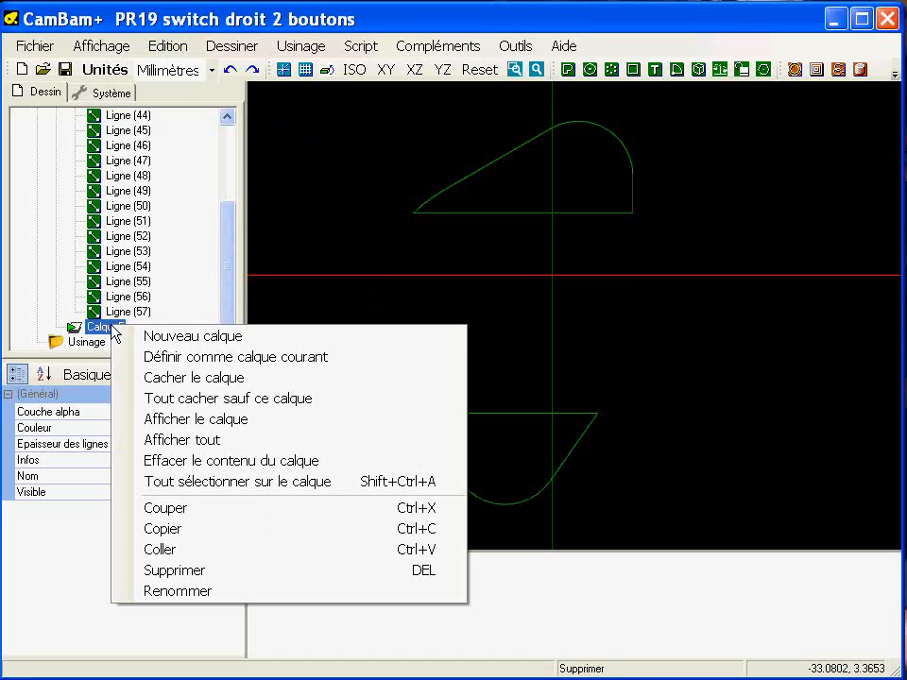
left_click(216, 549)
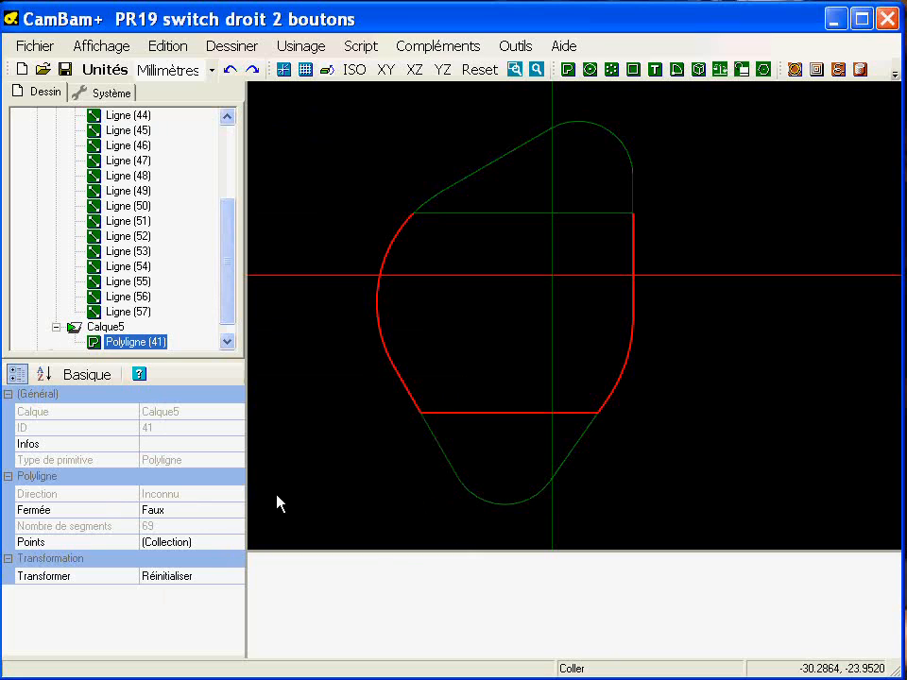
left_click(94, 327)
key("space")
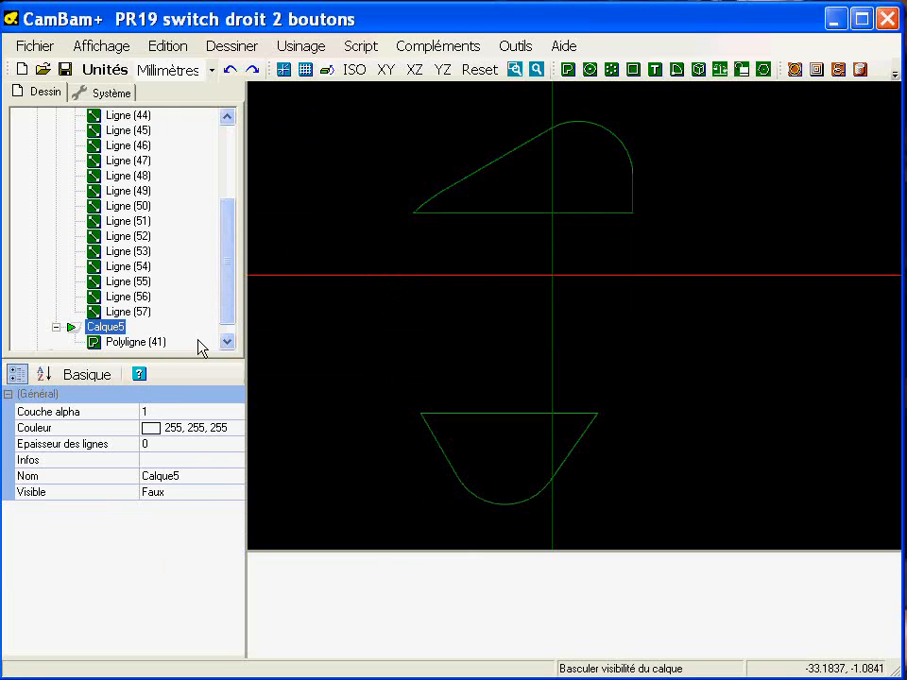
Step: Delete the horizontal line closing the top of the lower exploded outline
left_click(465, 414)
key("Delete")
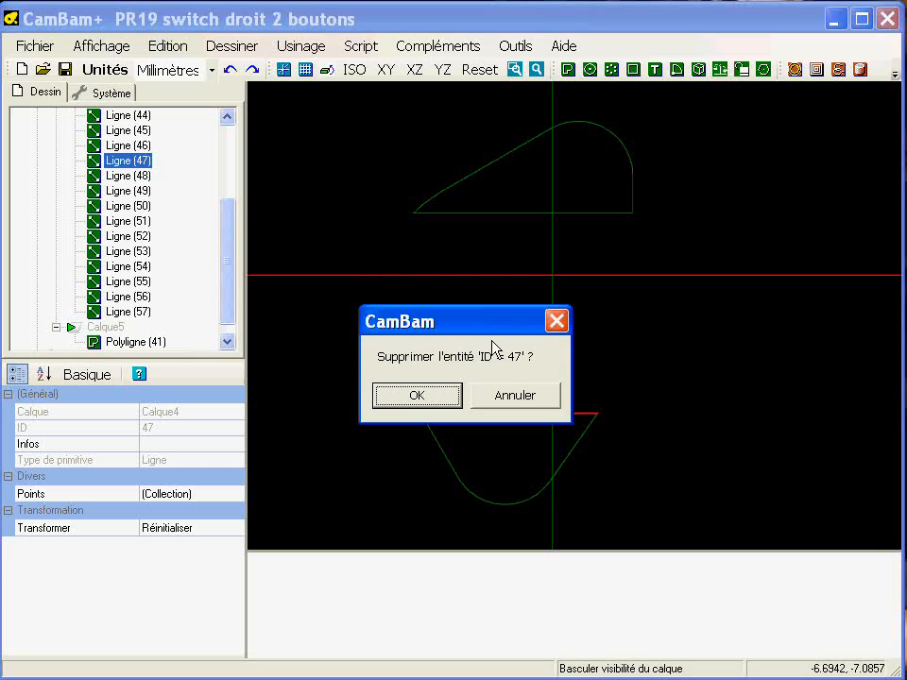
key("Return")
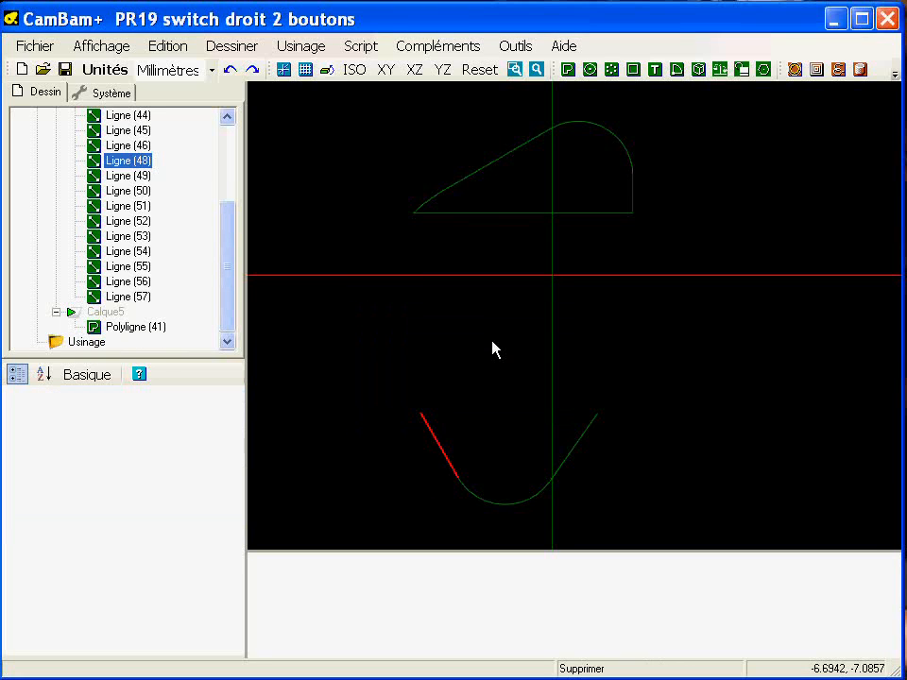
Step: Explode the upper closed outline Polyligne (42) into individual lines
left_click(492, 214)
middle_click_drag(524, 173, 466, 230)
scroll(316, 164, "up", 1)
right_click(317, 165)
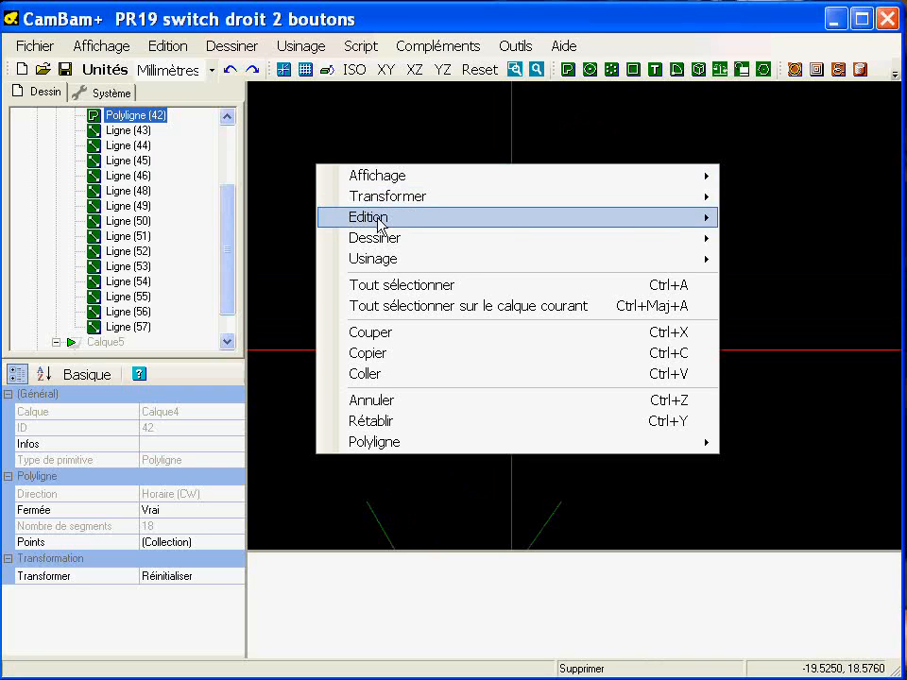
mouse_move(381, 220)
left_click(792, 218)
left_click(573, 292)
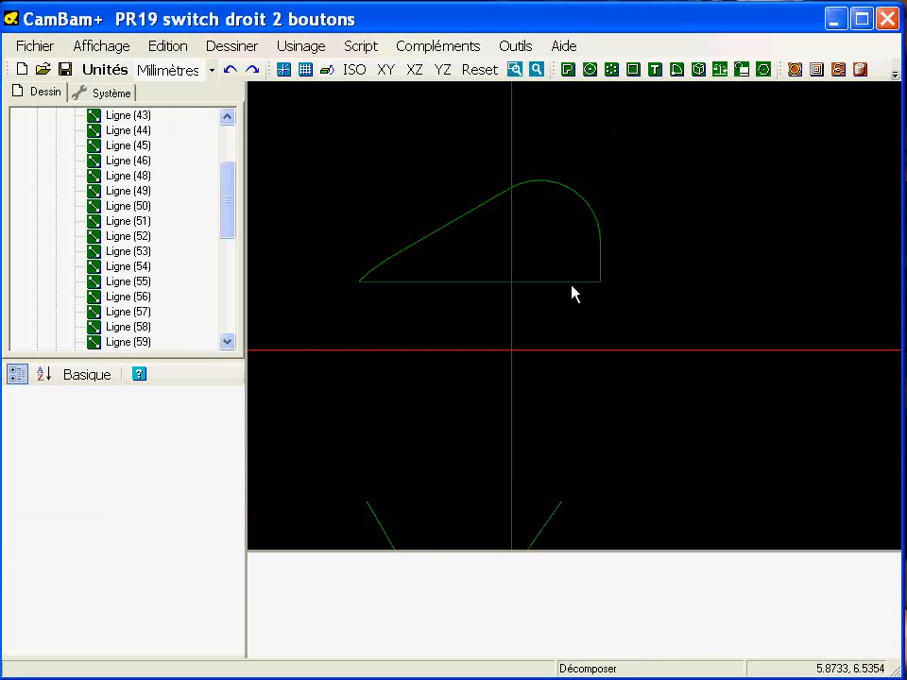
Step: Delete the horizontal line closing the bottom of the upper exploded outline
left_click(549, 282)
key("Delete")
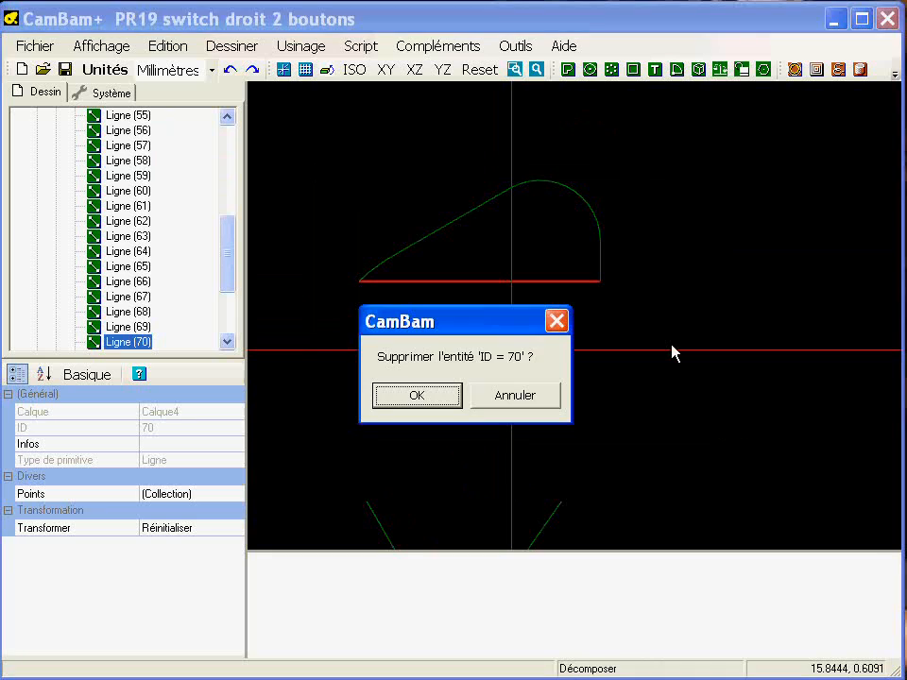
key("Return")
left_click(525, 292)
middle_click_drag(526, 292, 529, 248)
scroll(529, 246, "down", 1)
Step: Enlarge the drawing tree and move Polyligne (41) from hidden Calque5 back to Calque4
left_click_drag(200, 360, 202, 478)
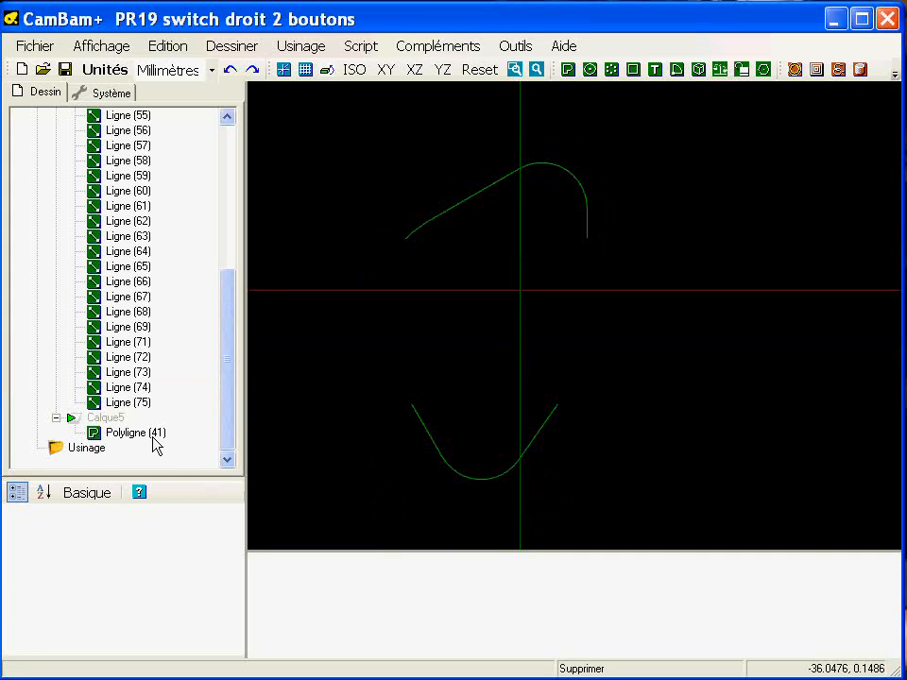
left_click_drag(147, 442, 179, 415)
left_click(368, 374)
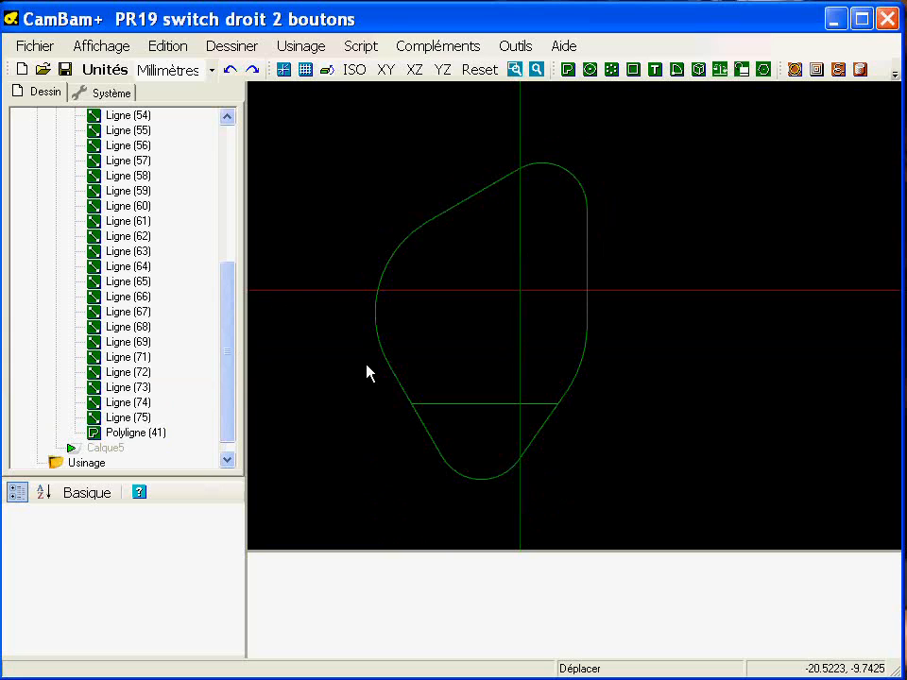
Step: Explode the middle open polyline Polyligne (41) on Calque4 into individual lines
left_click(458, 405)
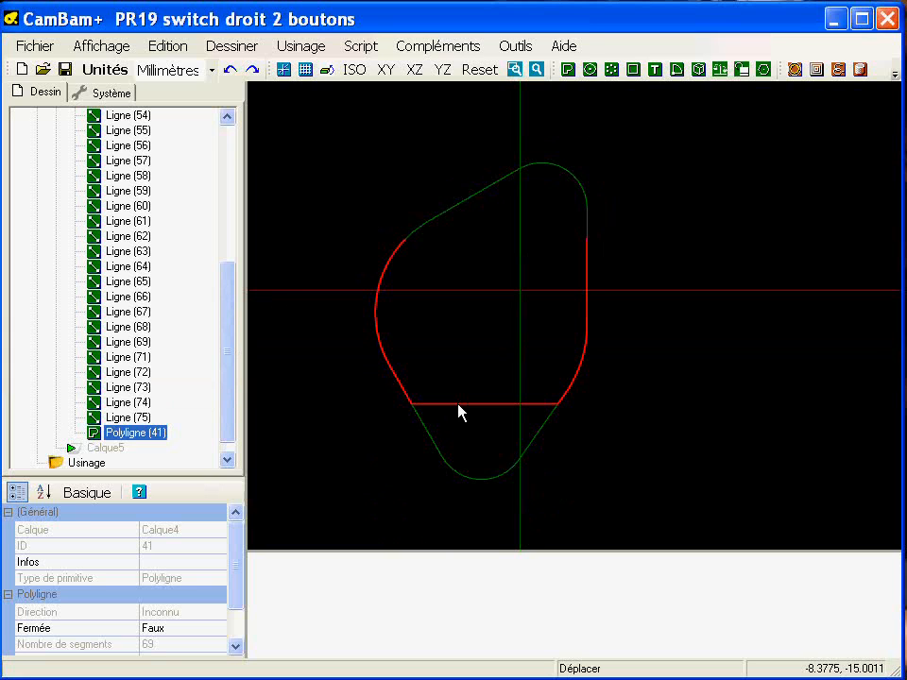
right_click(274, 138)
mouse_move(300, 189)
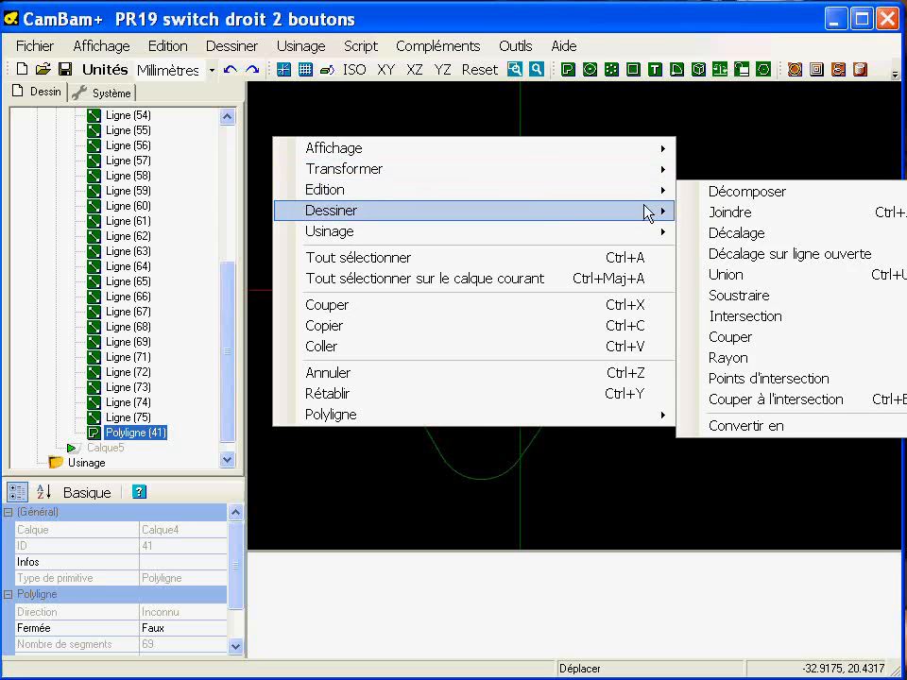
left_click(714, 195)
Step: Delete the remaining horizontal line crossing the lower part of the contour
left_click(488, 405)
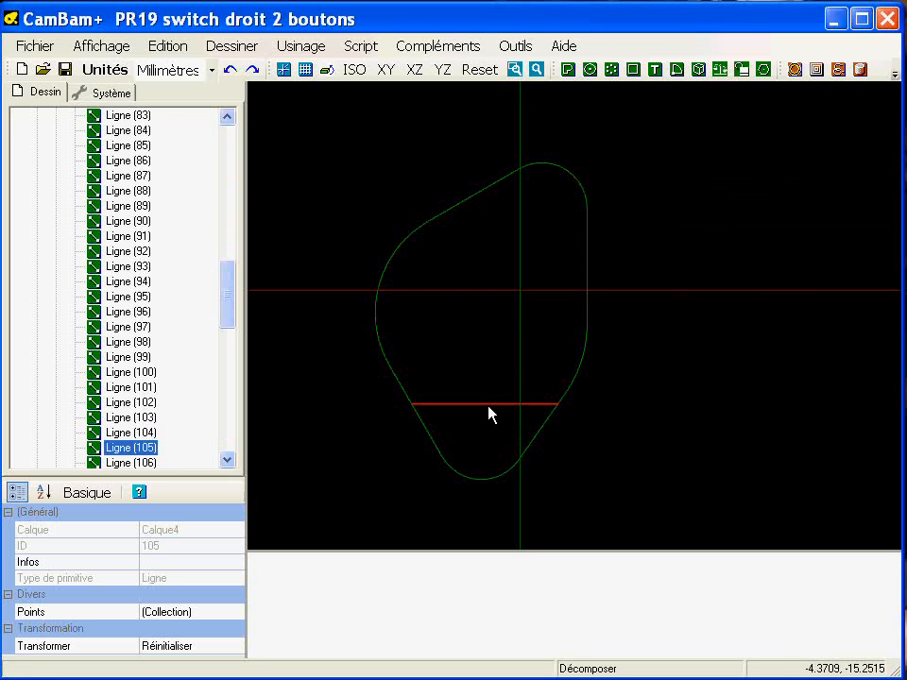
key("Delete")
key("Return")
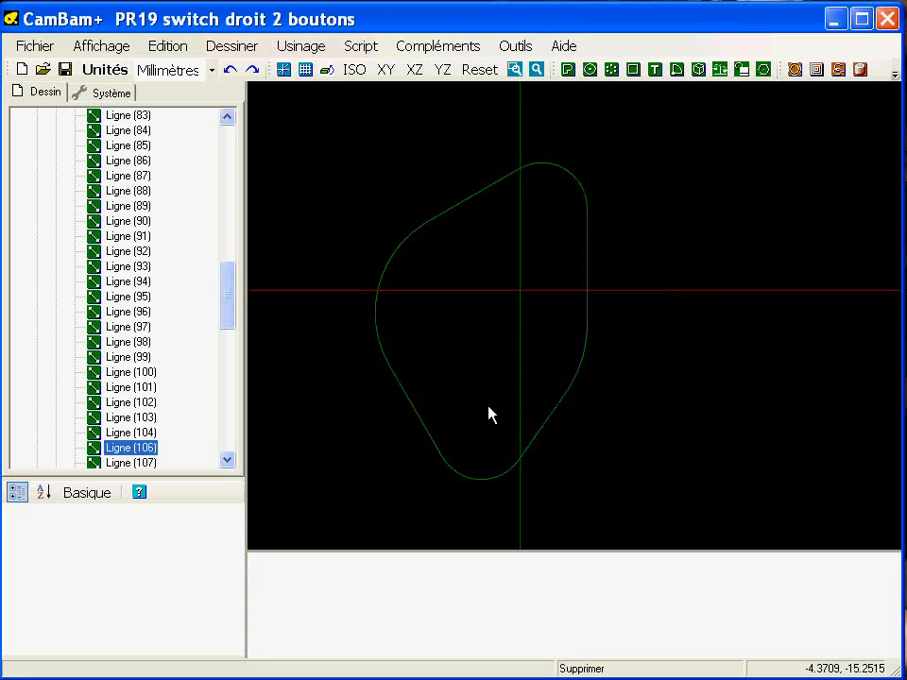
Step: Select all the lines of the outer contour and join them into one closed polyline
left_click_drag(460, 457, 377, 240, "alt")
left_click_drag(298, 108, 615, 498)
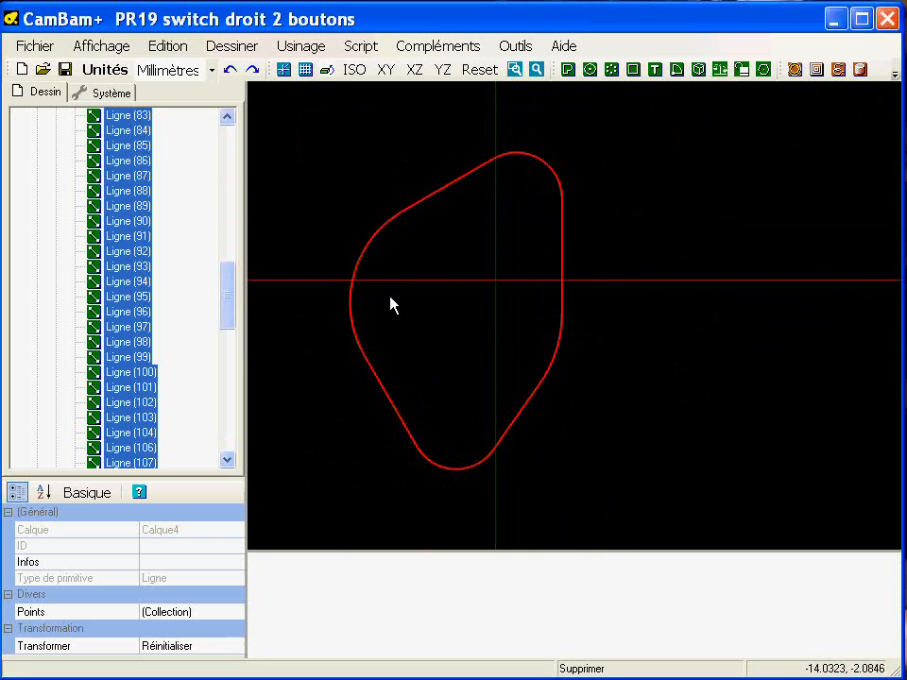
right_click(263, 110)
mouse_move(439, 160)
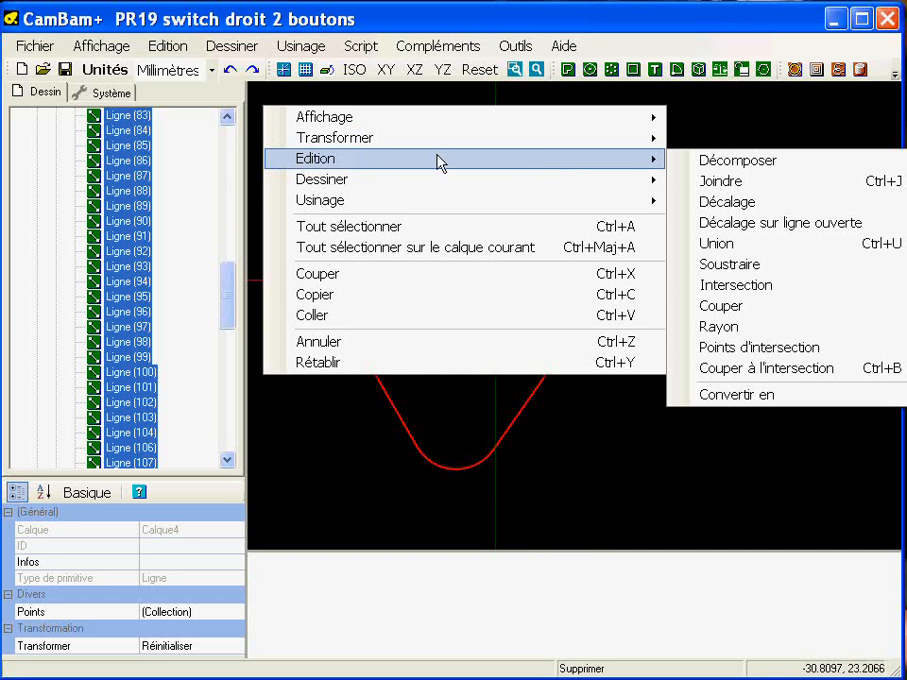
left_click(709, 184)
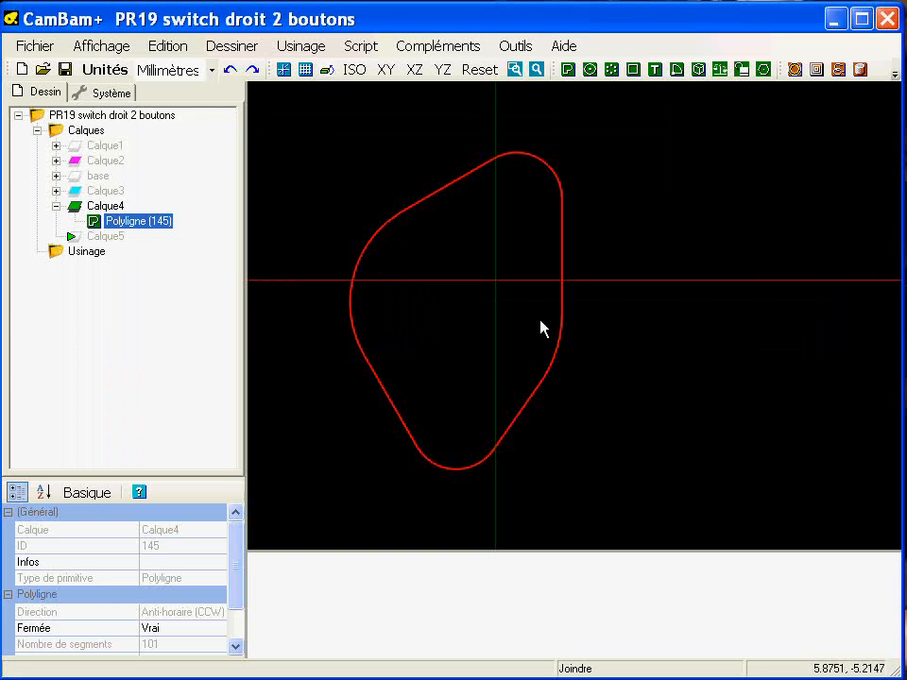
Step: Open the joined outline for point editing and examine its points along the curves
double_click(395, 225)
scroll(543, 344, "up", 5)
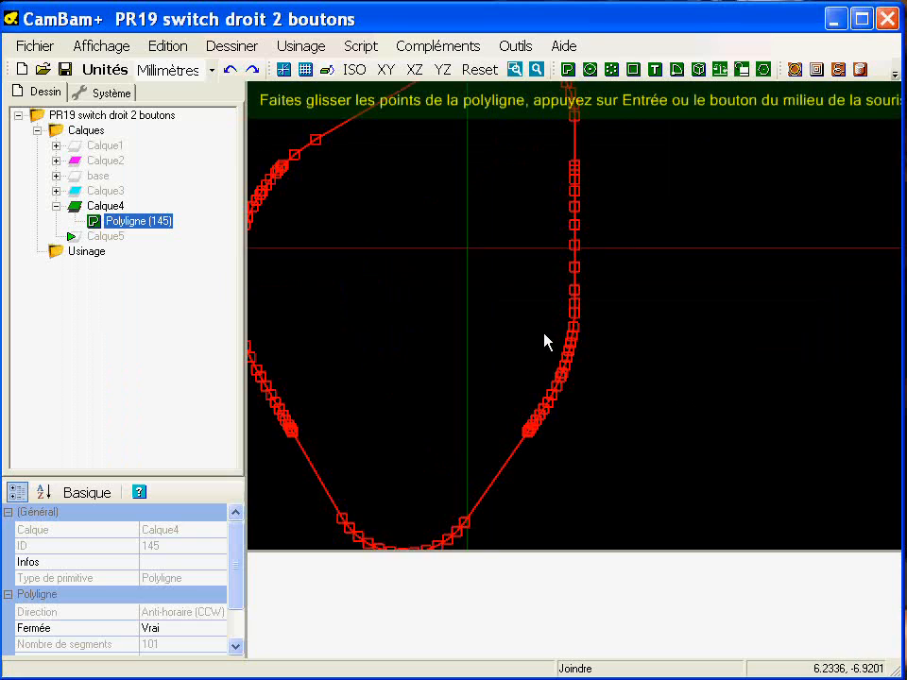
scroll(538, 339, "down", 5)
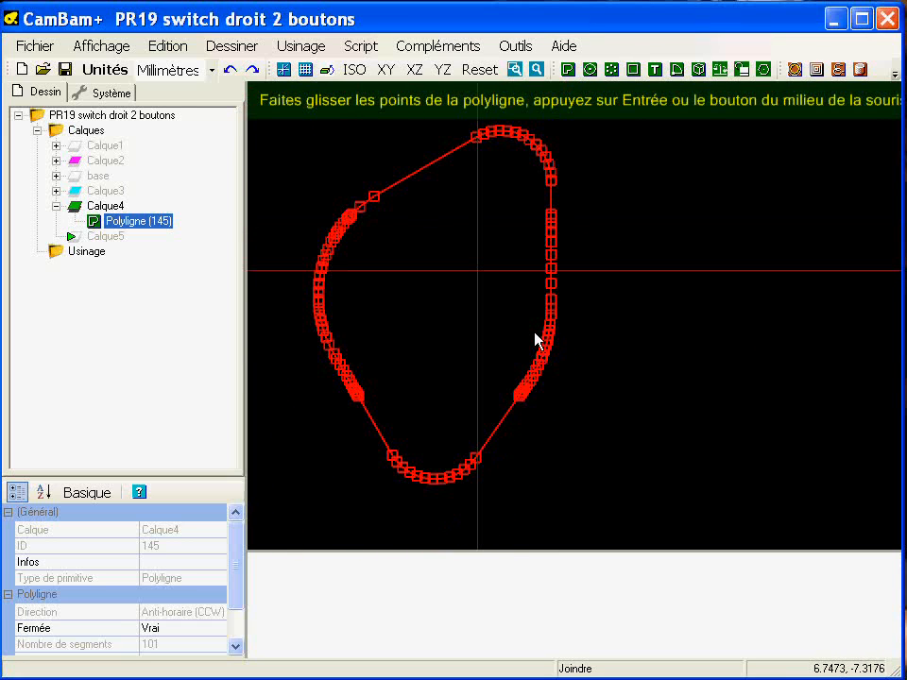
Step: Insert arcs into the joined outline with a tolerance of 0.05, and leave point editing
right_click(256, 134)
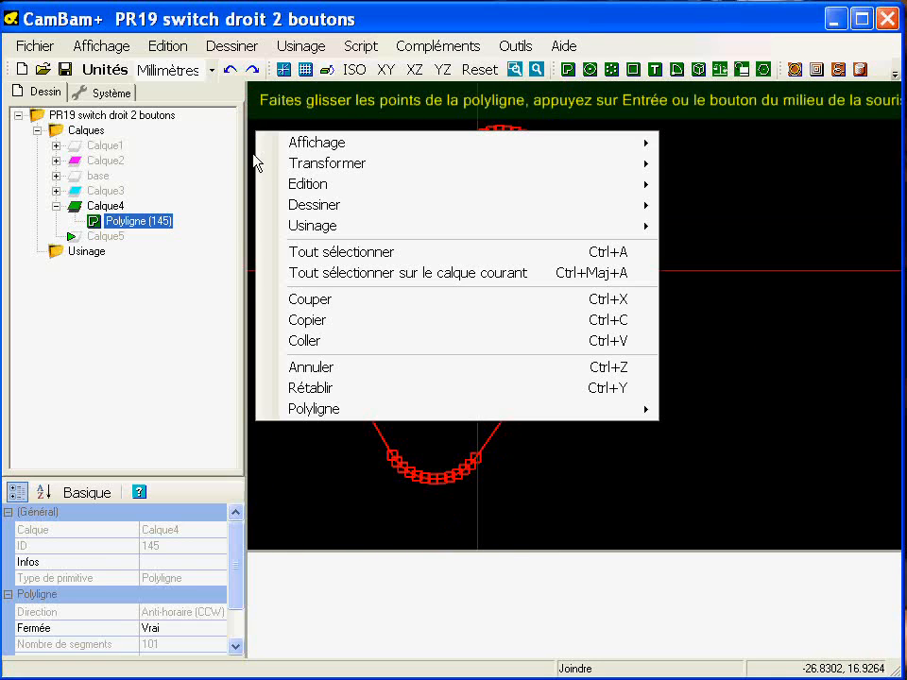
mouse_move(279, 410)
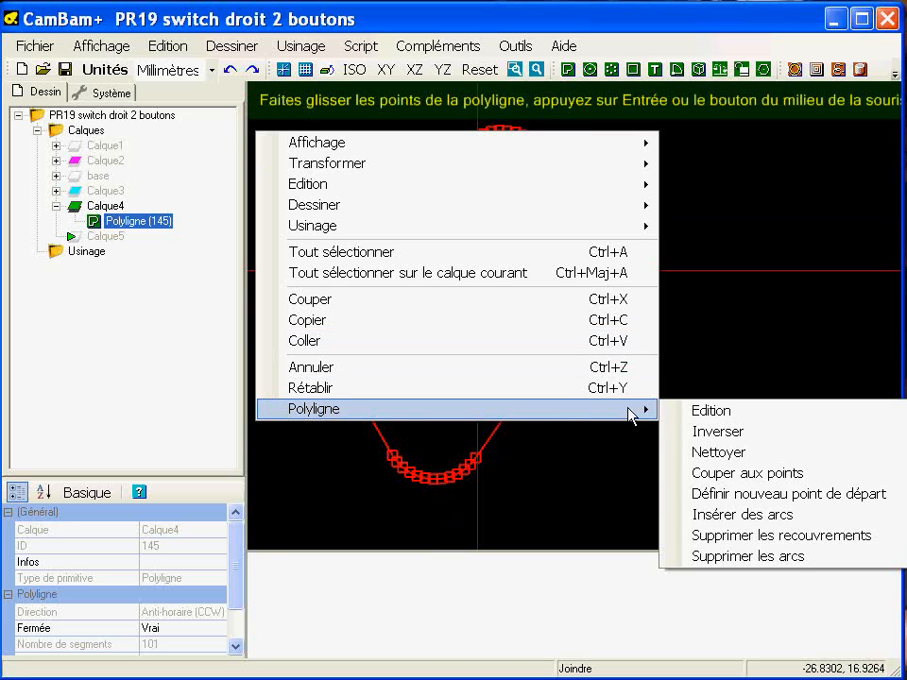
left_click(745, 514)
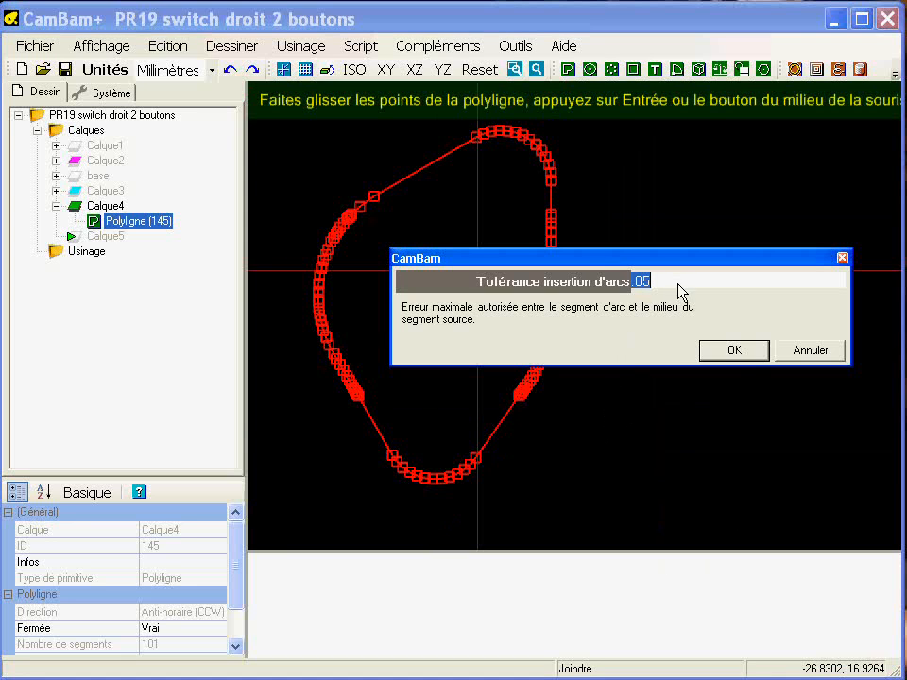
left_click(741, 354)
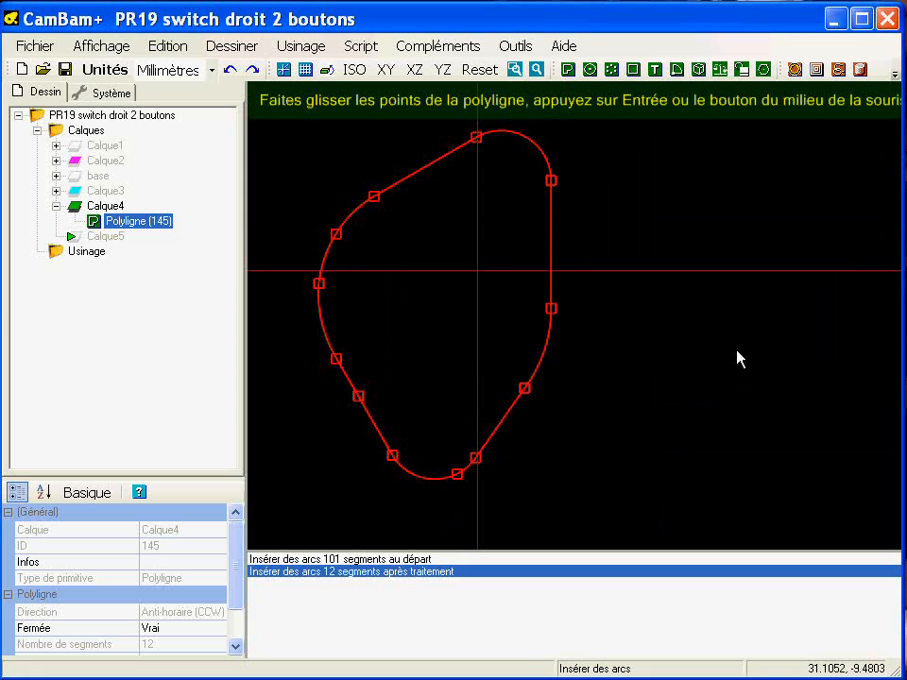
scroll(451, 340, "down", 1)
middle_click(434, 320)
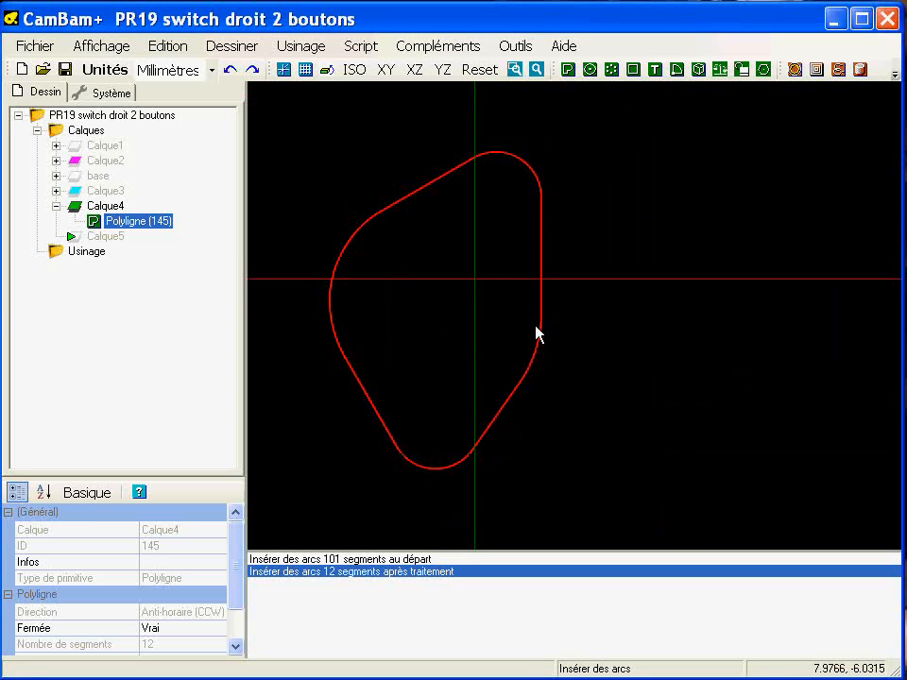
Step: Show all the drawing's layers again, and hide Calque1 and Calque2 to isolate the prepared contours and hole circles
scroll(536, 324, "down", 4)
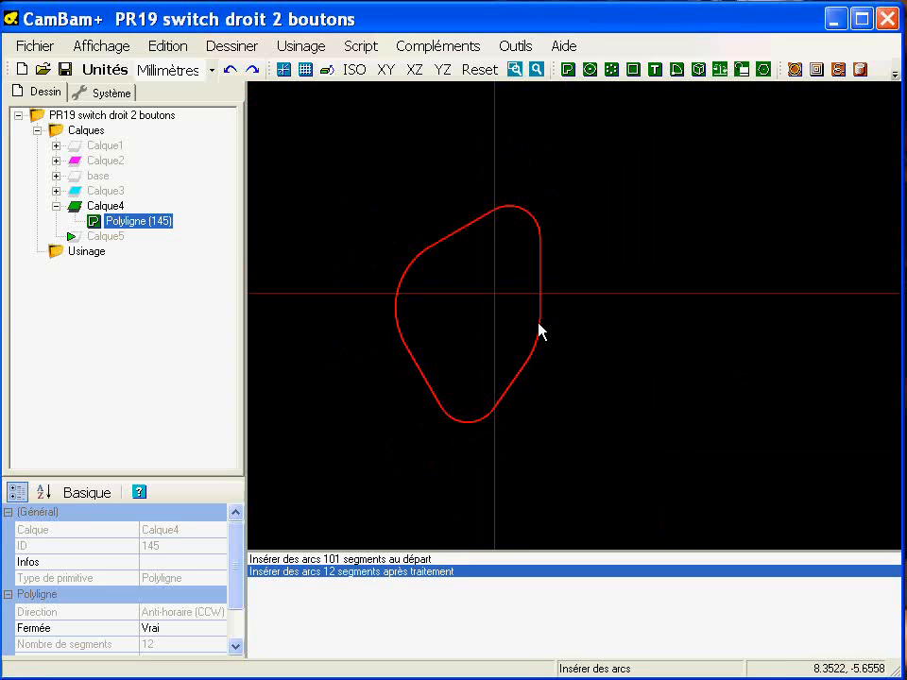
right_click(85, 134)
right_click(79, 145)
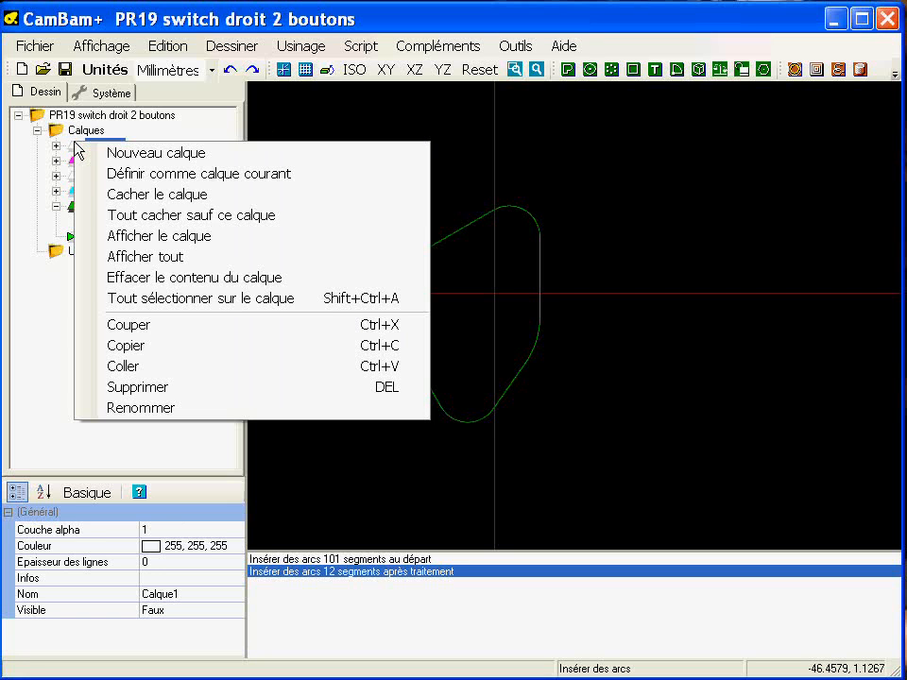
left_click(179, 255)
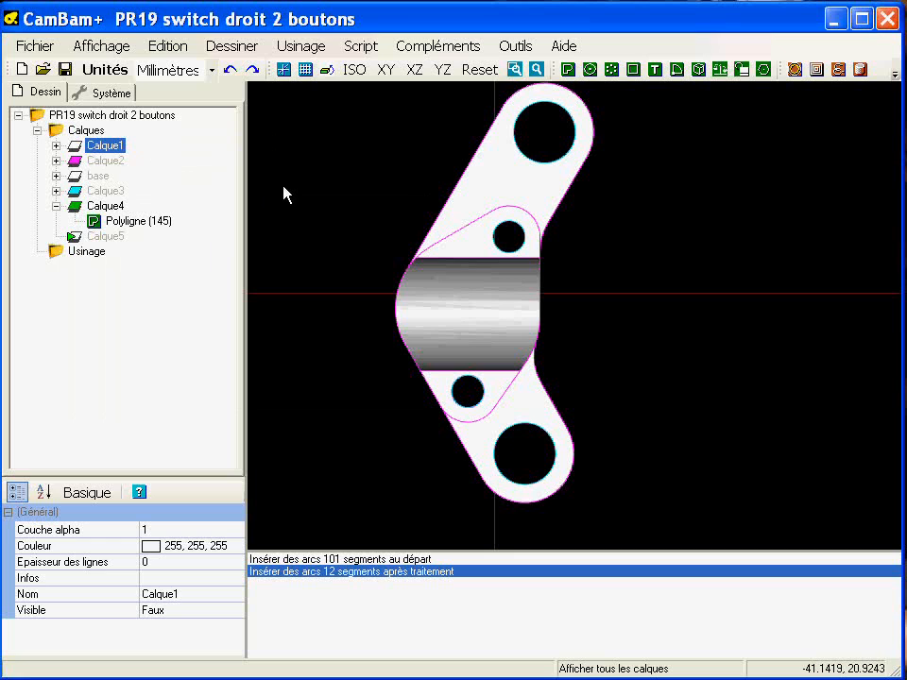
left_click(91, 162)
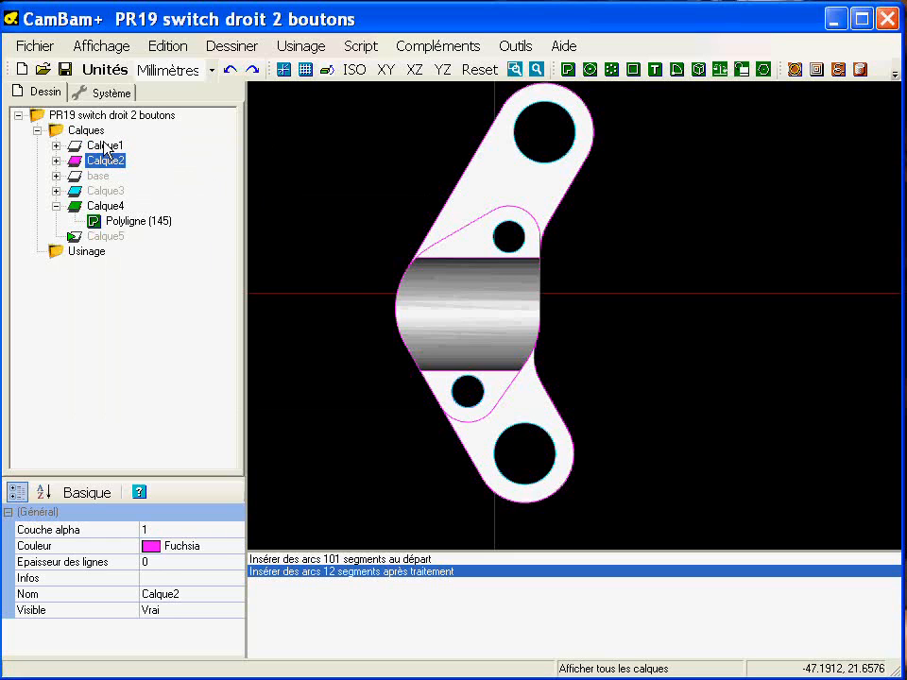
double_click(106, 146)
left_click(105, 163)
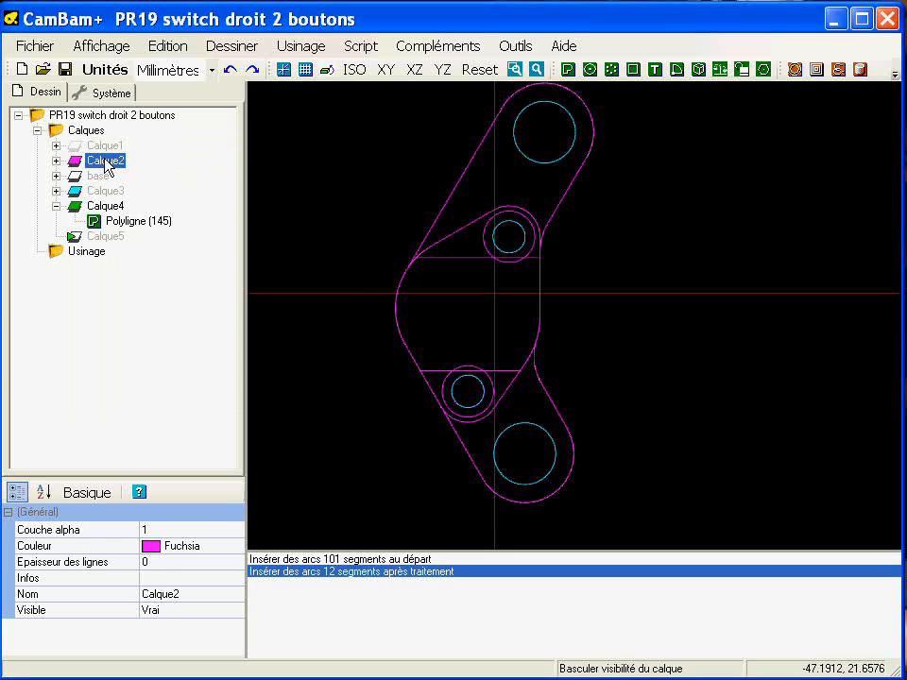
double_click(107, 162)
Step: Examine the base outline, the Calque4 contour and the hole circles in 3D and from above, checking their relative heights
left_click_drag(554, 403, 553, 202, "alt")
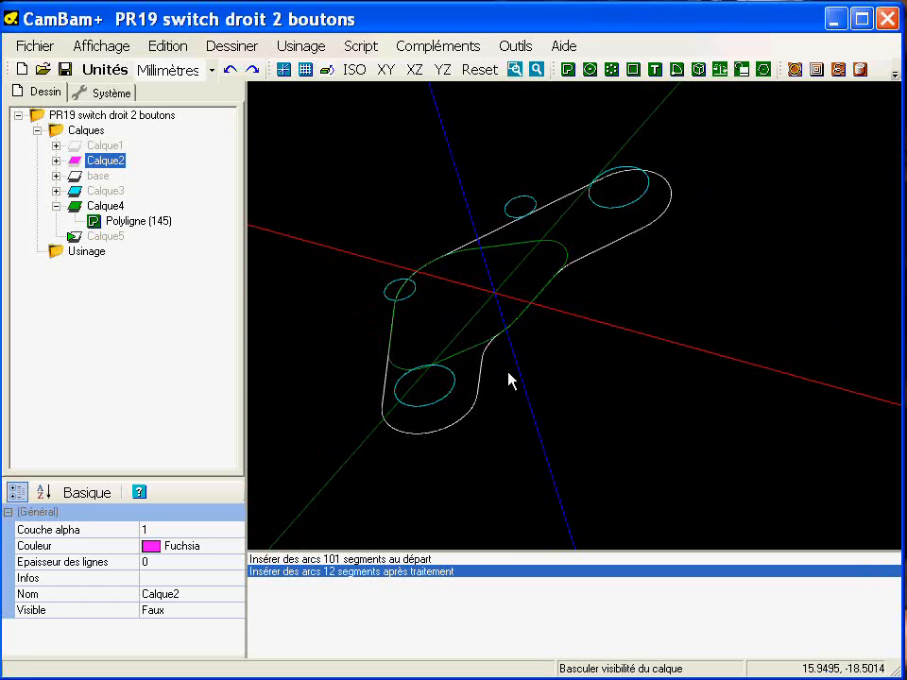
left_click(464, 354)
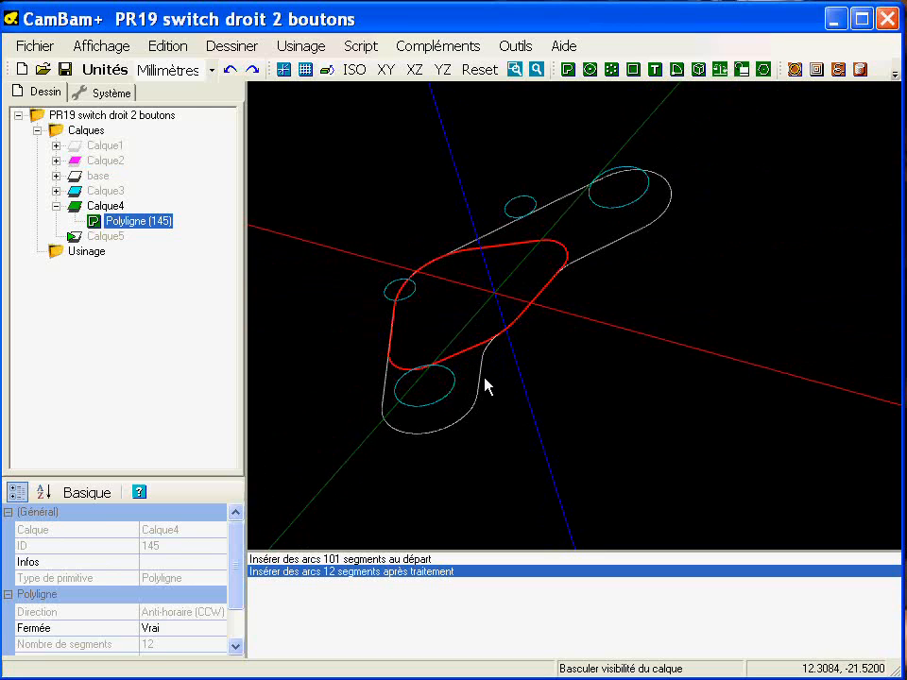
left_click(480, 378)
left_click(613, 288)
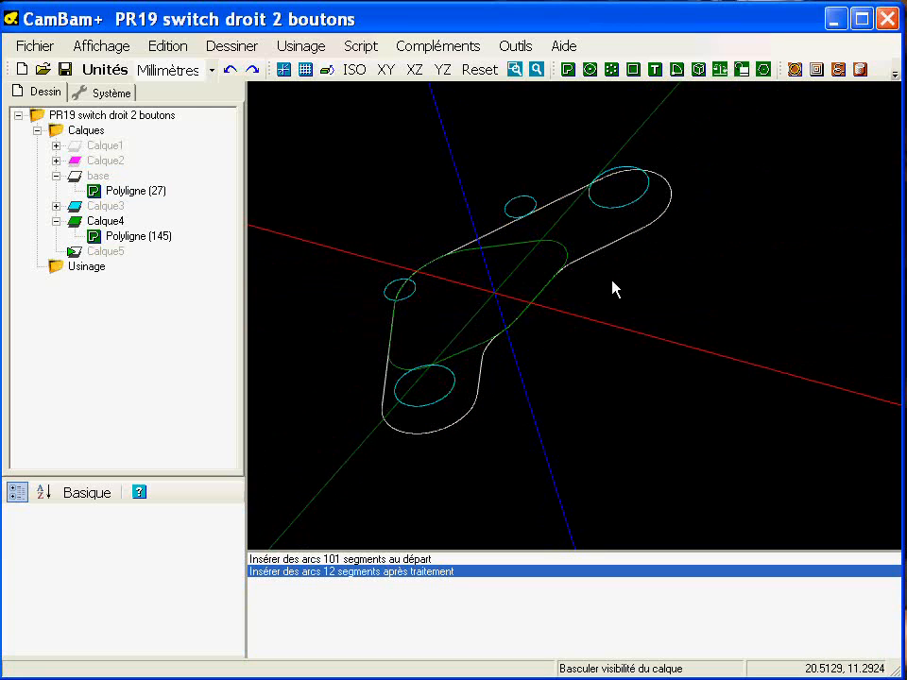
left_click_drag(613, 288, 589, 289, "alt")
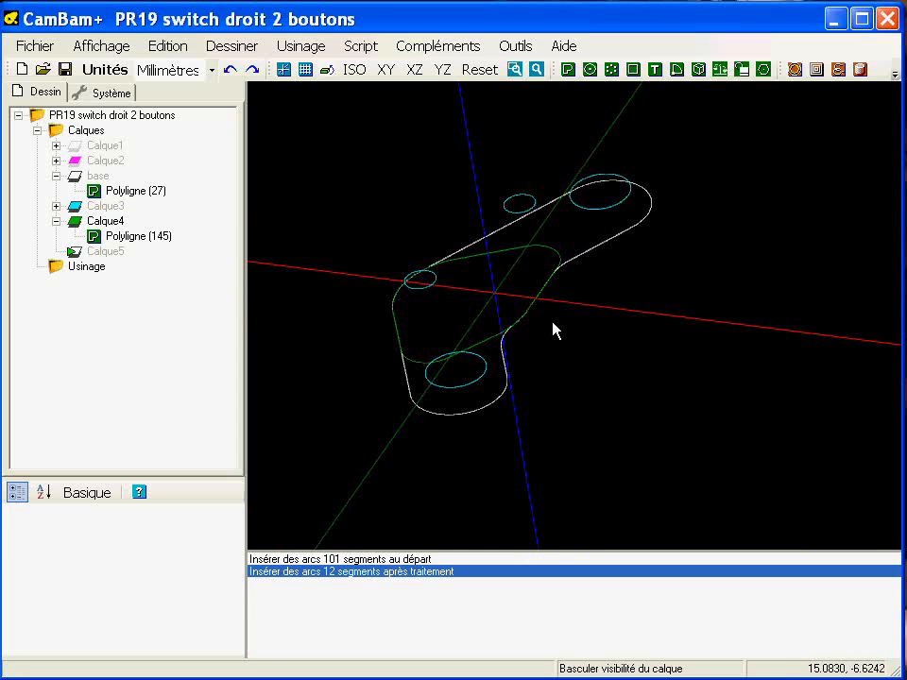
left_click(546, 256)
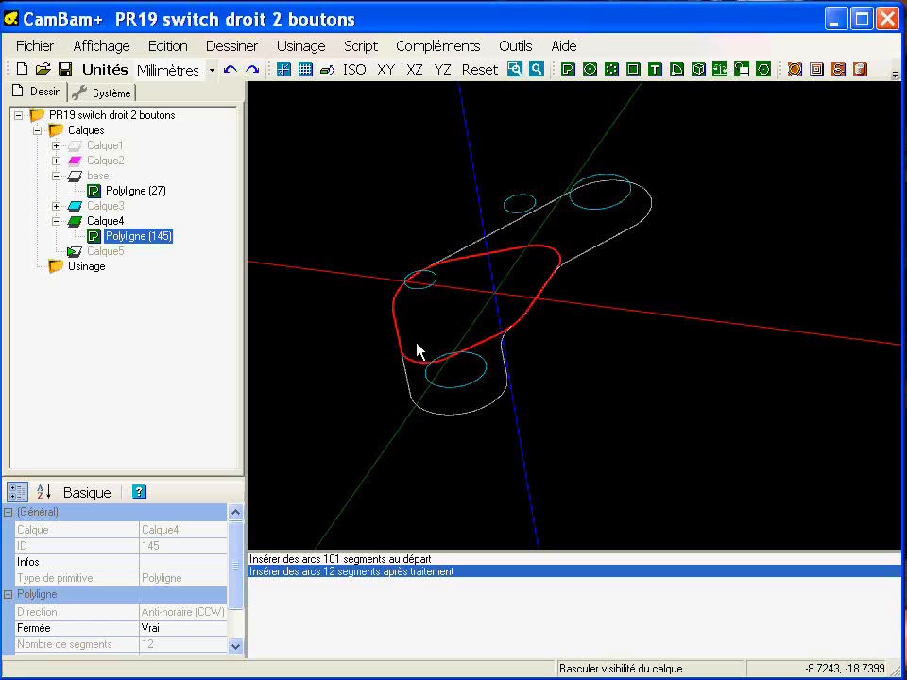
mouse_move(497, 345)
left_mouse_down("alt")
mouse_move(500, 319)
mouse_move(486, 313)
mouse_move(483, 331)
left_mouse_up("alt")
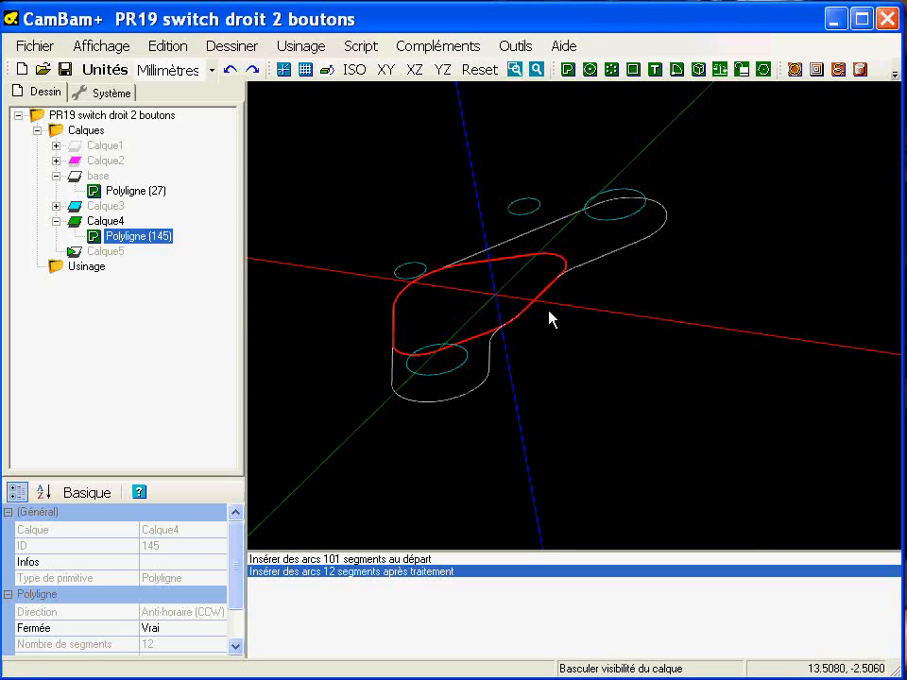
double_click(492, 301, "alt")
middle_click_drag(585, 323, 495, 328)
scroll(519, 312, "down", 1)
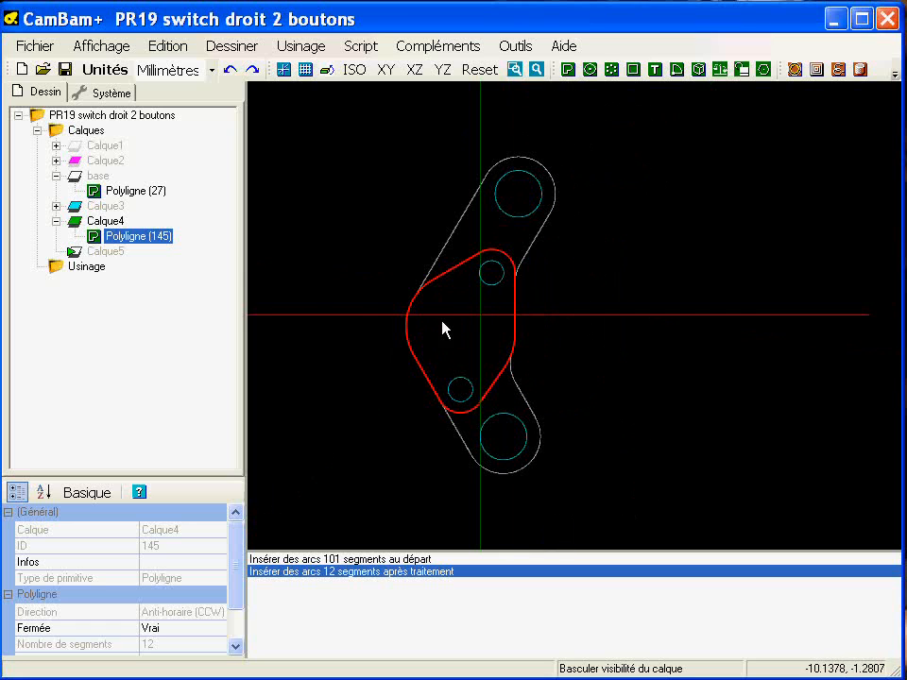
left_click_drag(448, 401, 395, 328, "alt")
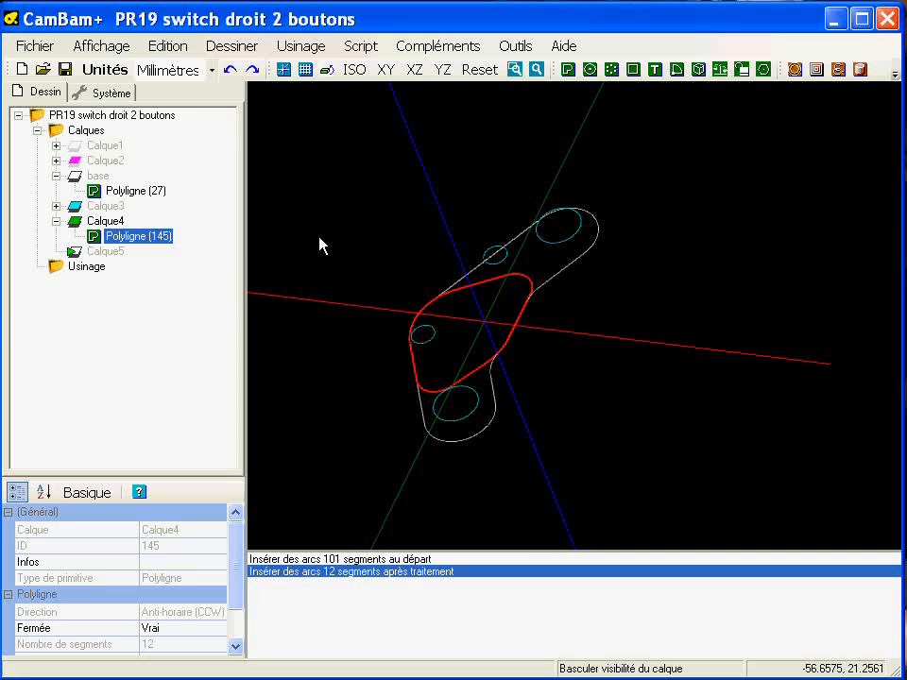
left_click(298, 194)
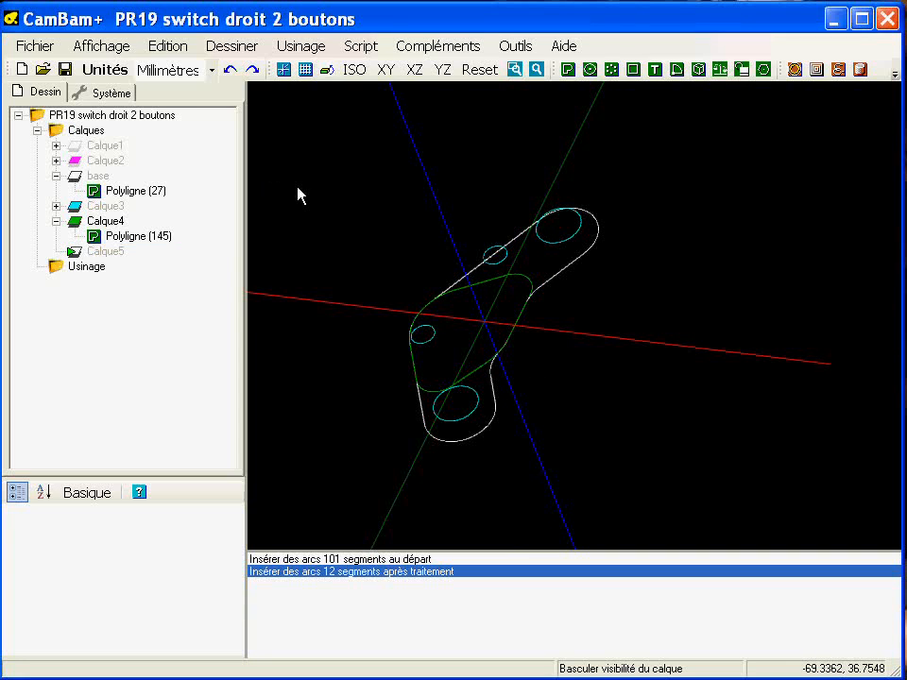